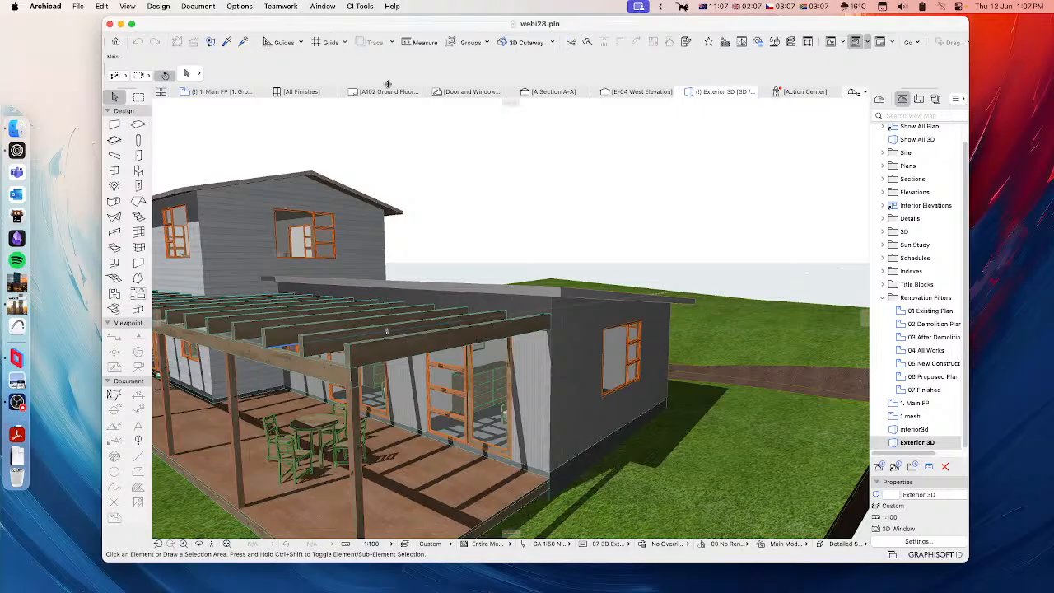
Step: Examine the extension's roof edge, pergola beams and end wall with its window in the exterior 3D view
scroll(543, 292, "up", 5)
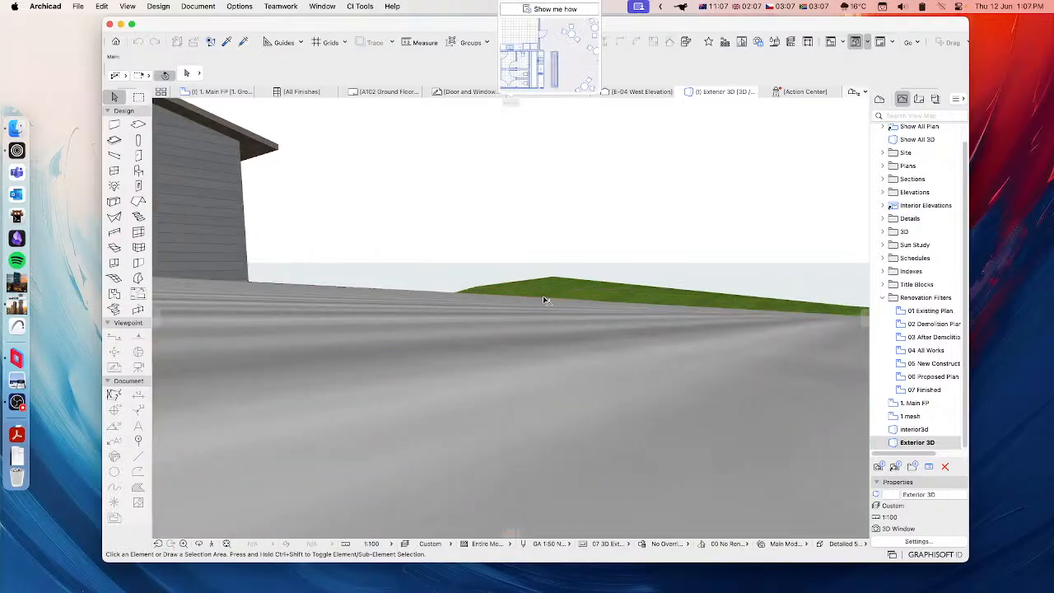
scroll(541, 295, "down", 3)
middle_click_drag(542, 296, 510, 271)
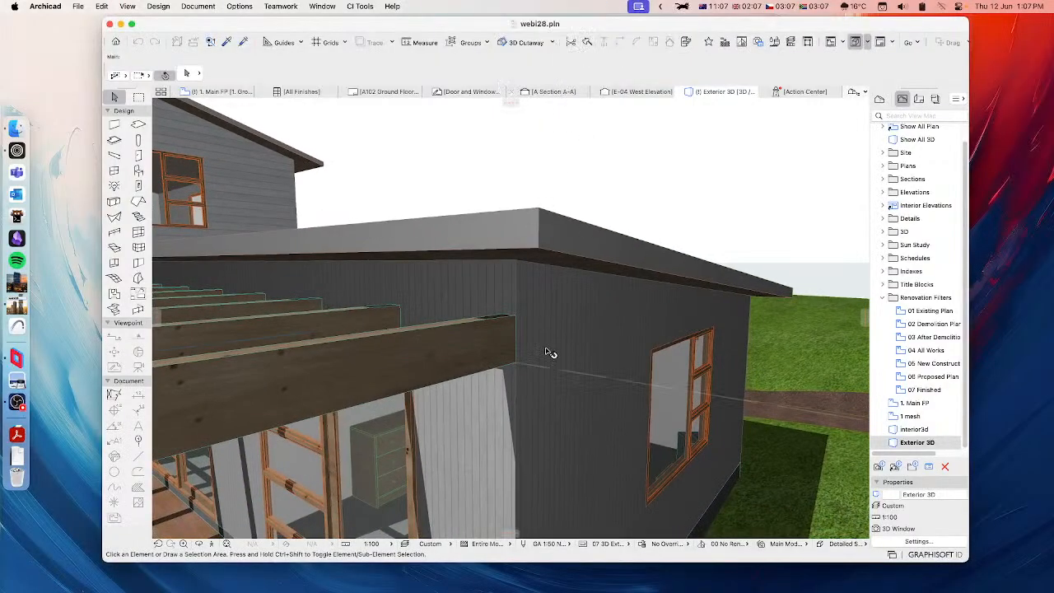
scroll(522, 242, "up", 3)
scroll(577, 247, "up", 3)
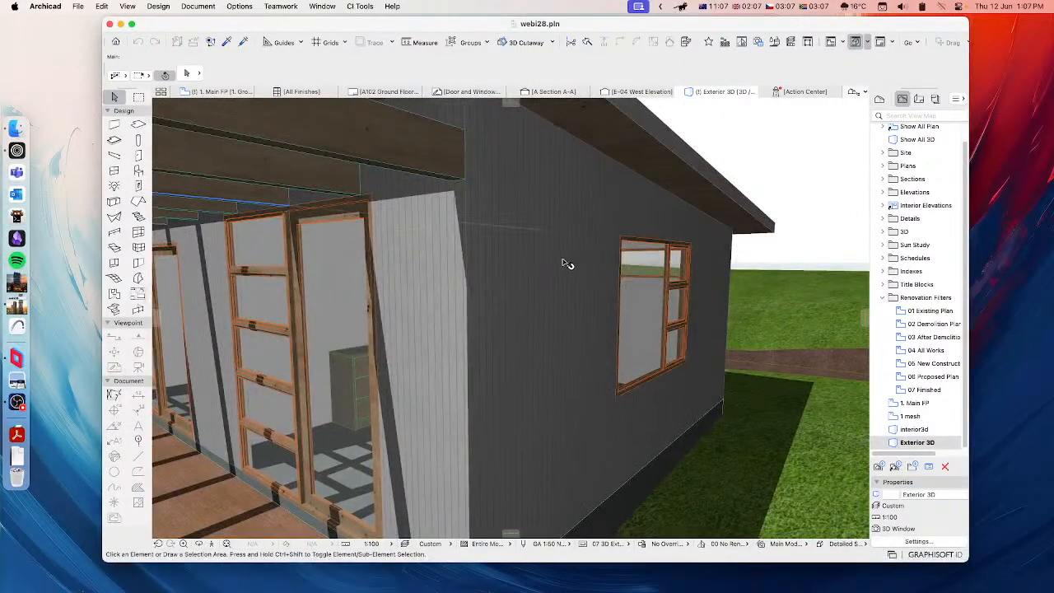
middle_click_drag(565, 264, 541, 272, "shift")
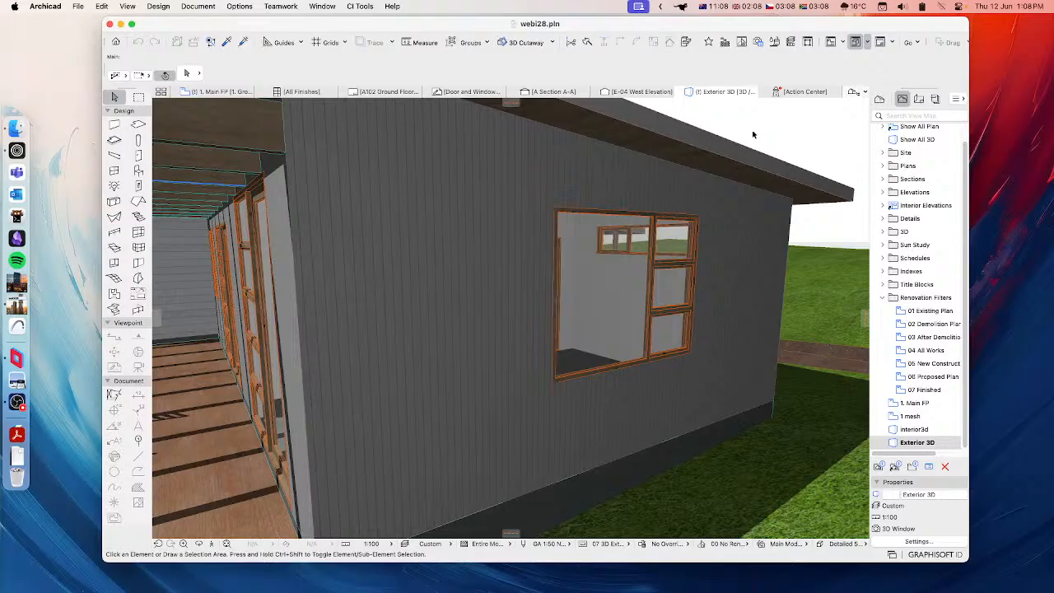
Step: Switch to the 1. Main FP floor plan and bring the bedroom area into view
left_click(219, 92)
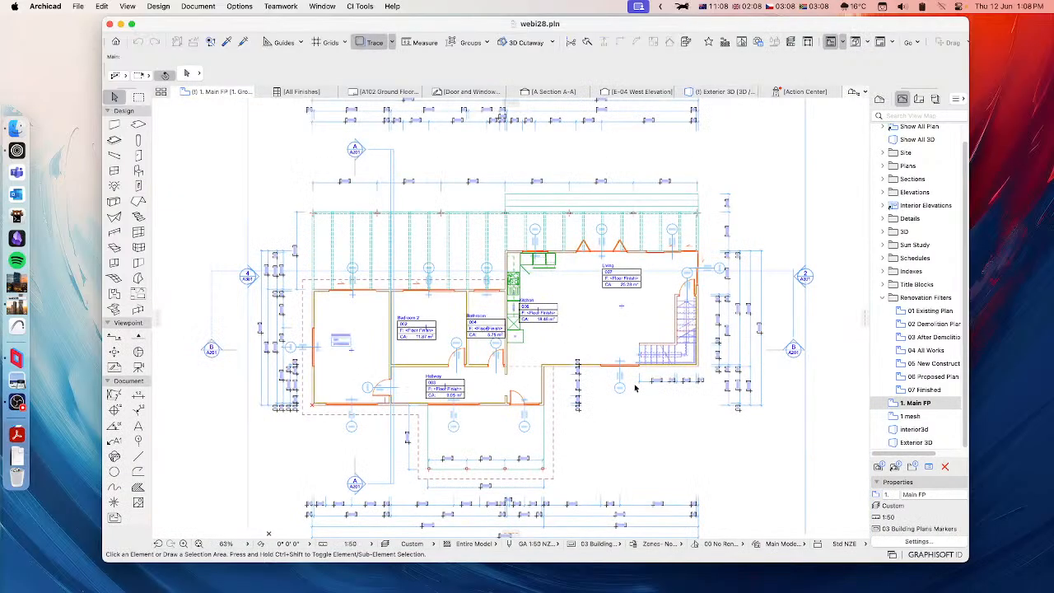
scroll(610, 372, "up", 5)
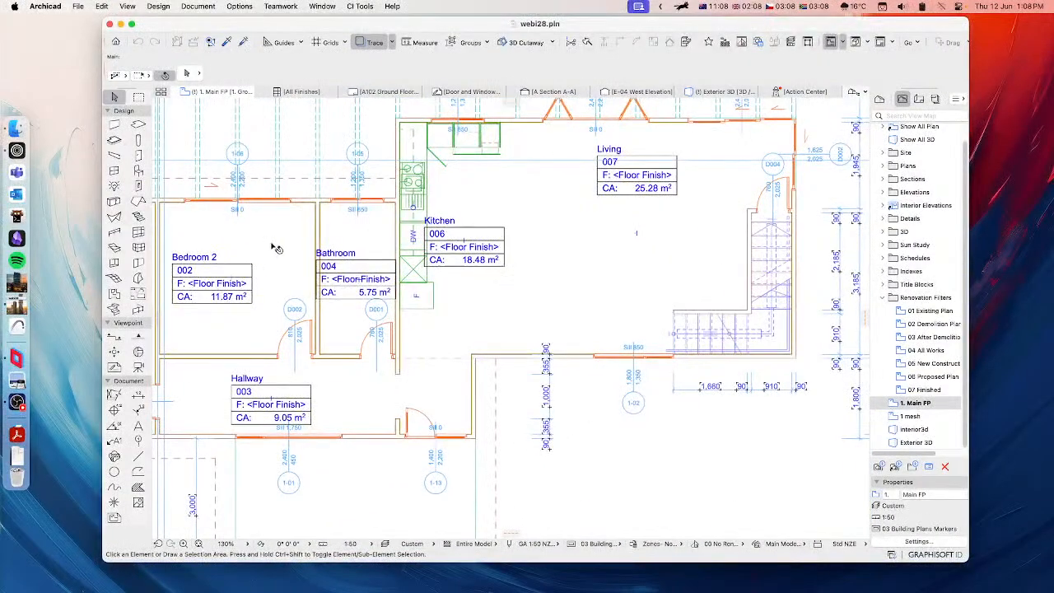
middle_click_drag(262, 246, 629, 308)
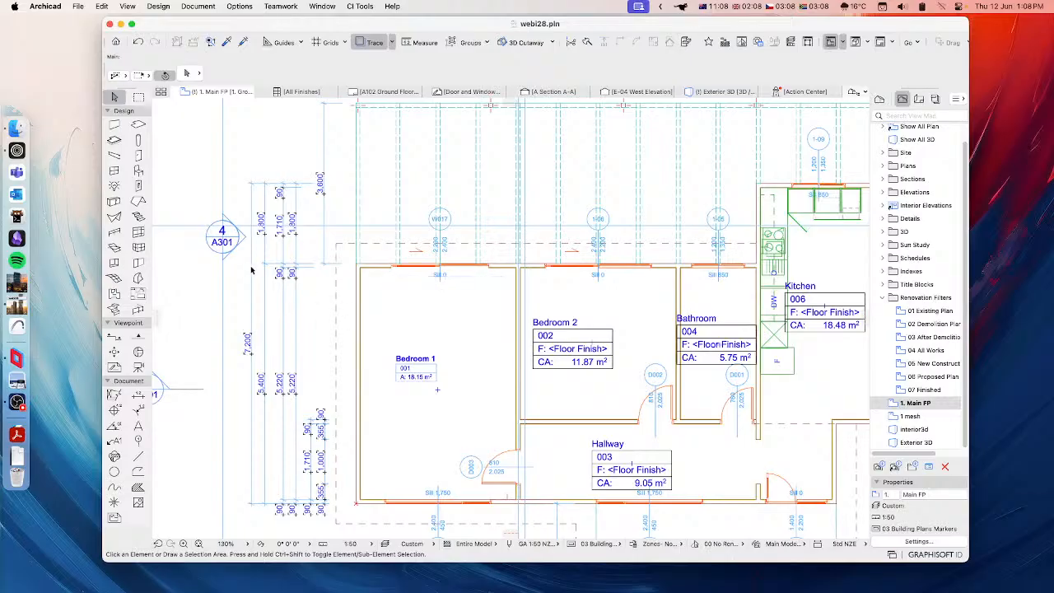
Step: Open the default door settings and arrange them with a taller library part list, a 3D preview and Dimension Marker collapsed
double_click(139, 158)
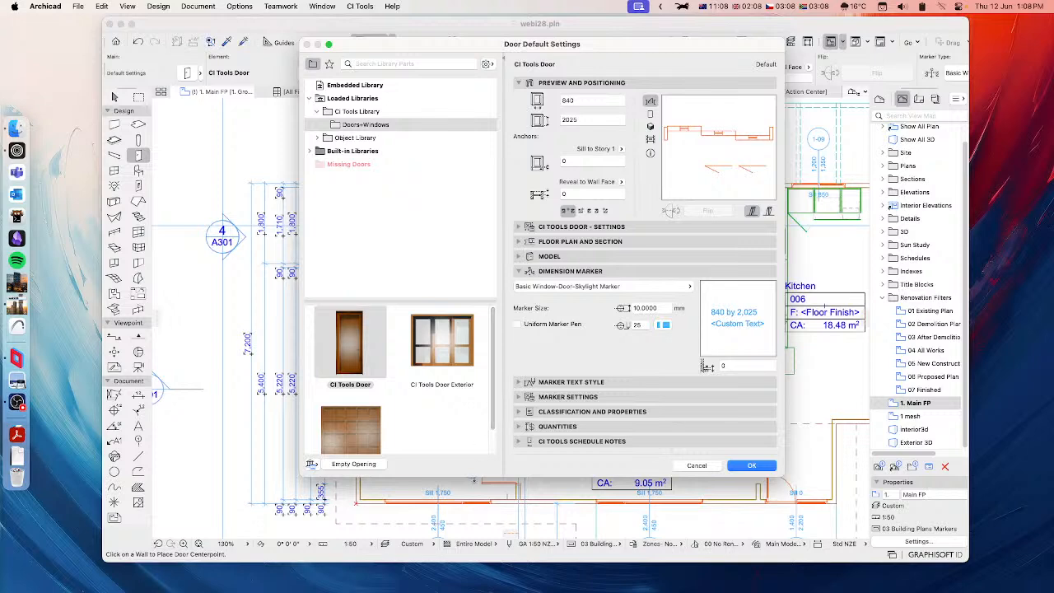
left_click_drag(427, 301, 427, 274)
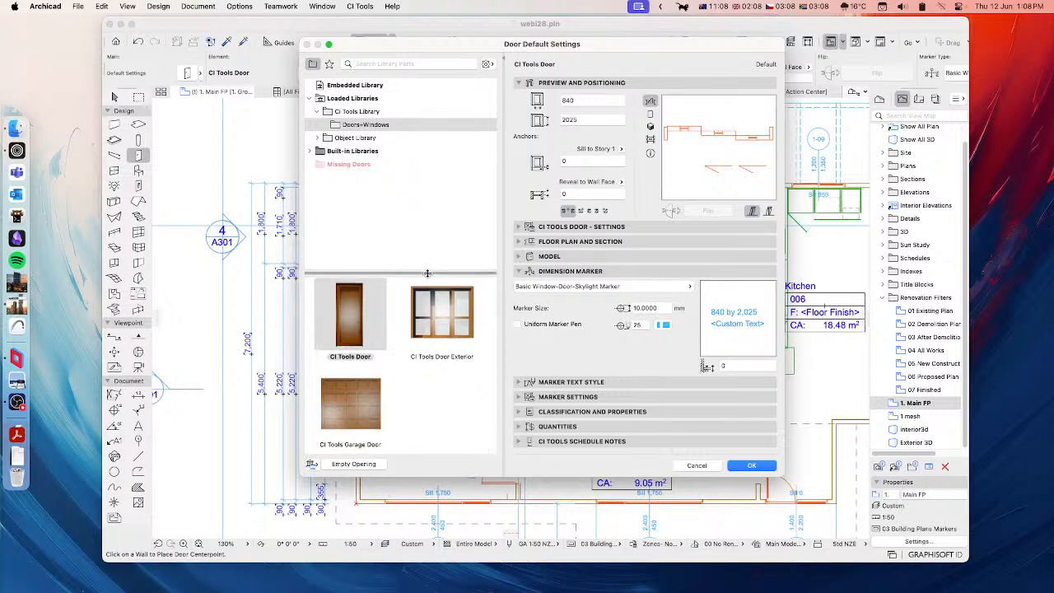
left_click_drag(467, 47, 420, 59)
mouse_move(311, 338)
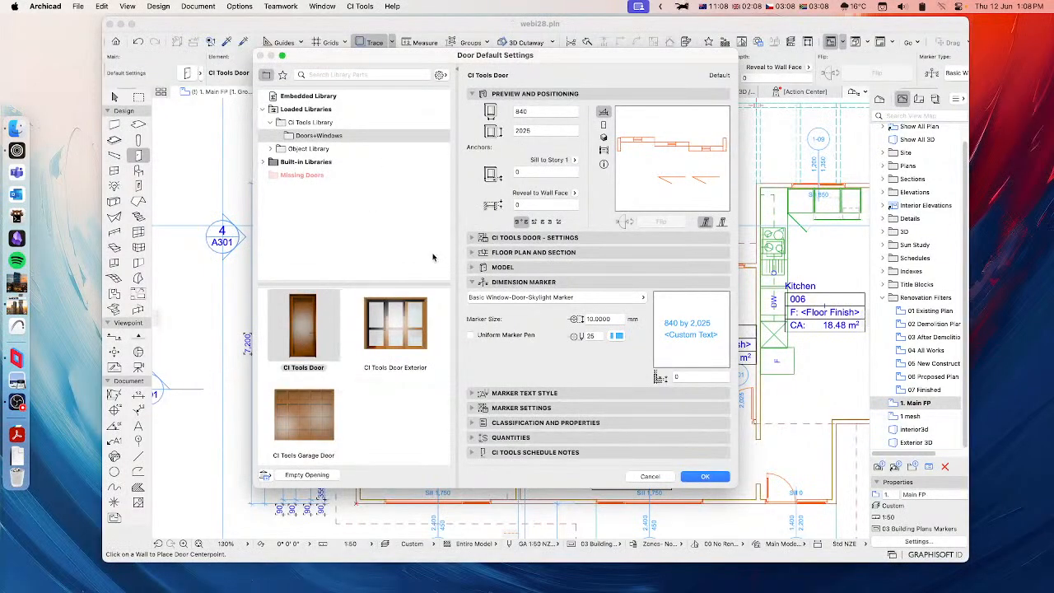
left_click(603, 137)
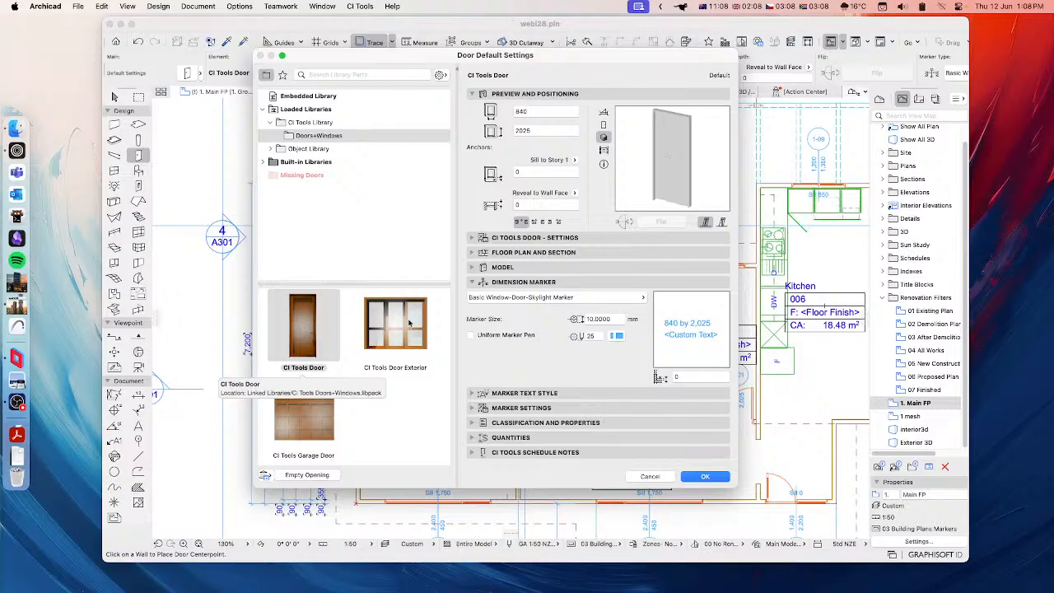
left_click(483, 284)
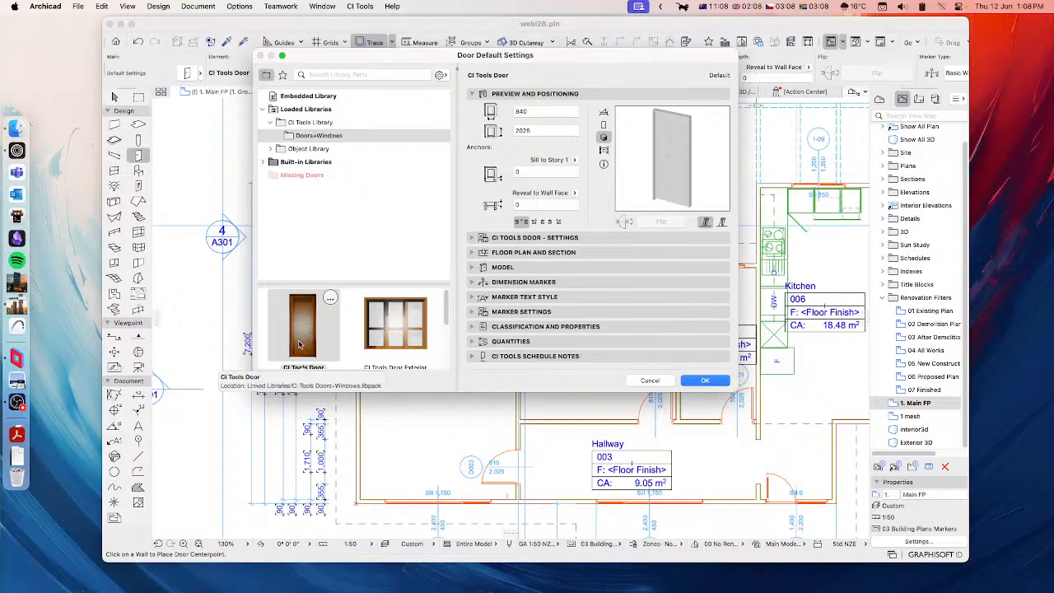
Step: Expand the CI Tools Door settings and show their Shape page
left_click(502, 237)
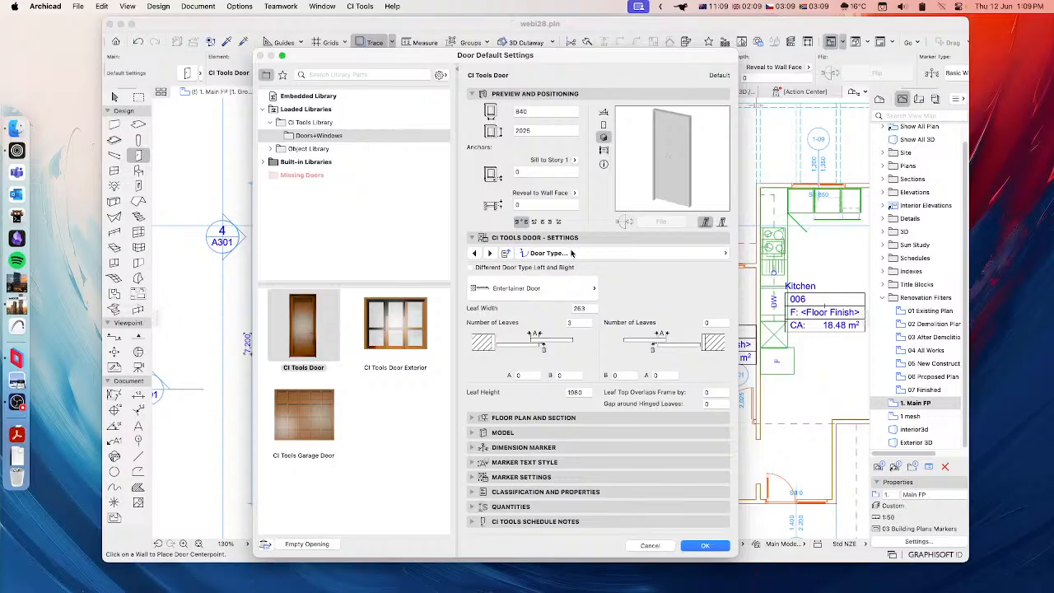
left_click(610, 255)
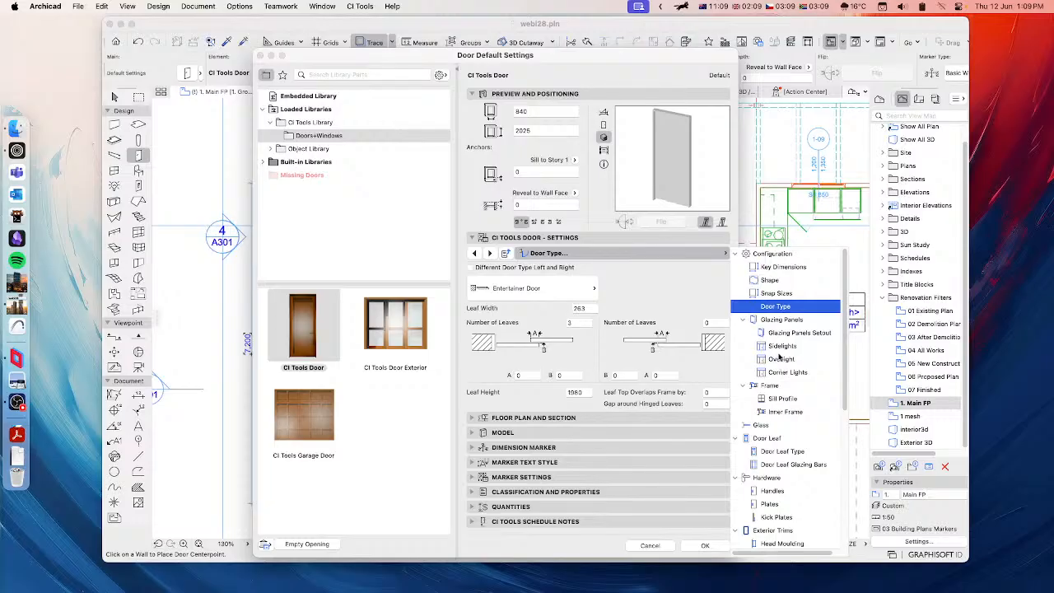
left_click(769, 281)
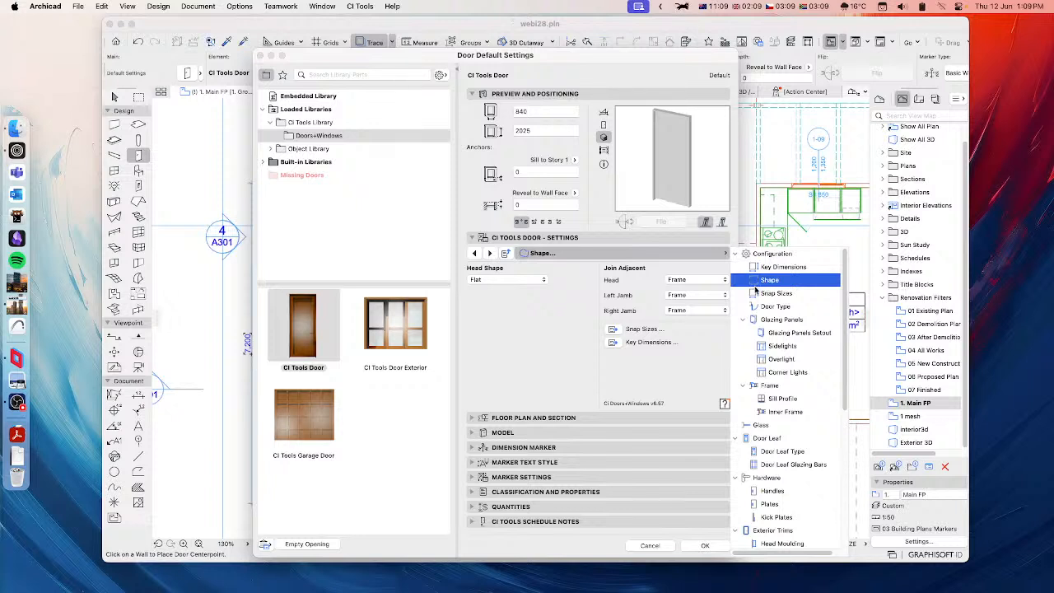
left_click(552, 335)
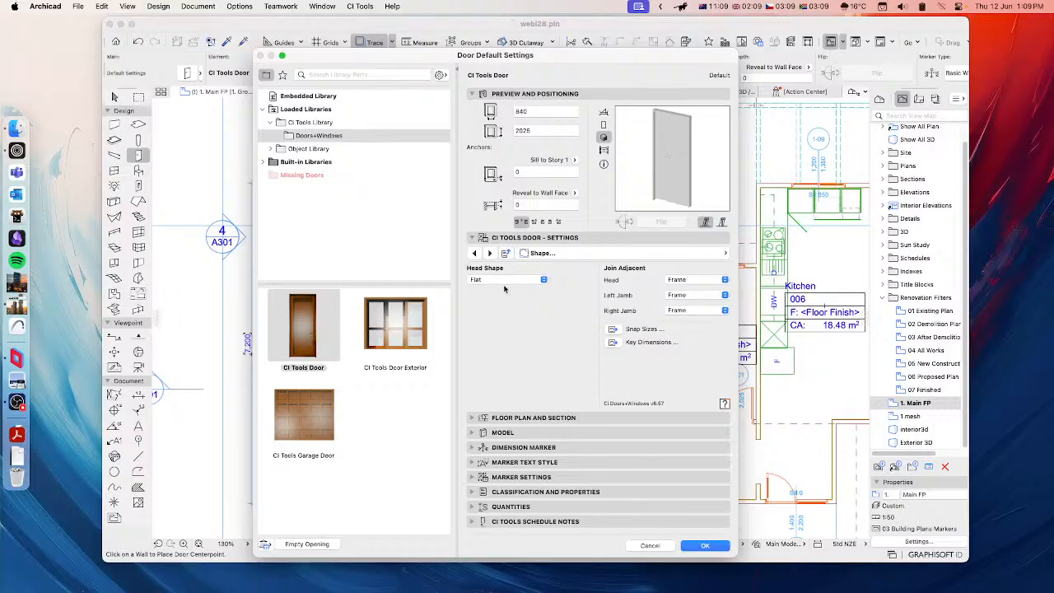
Step: Try the Cut Corners and Gothic Arch head shapes on the CI Tools Door
left_click(505, 280)
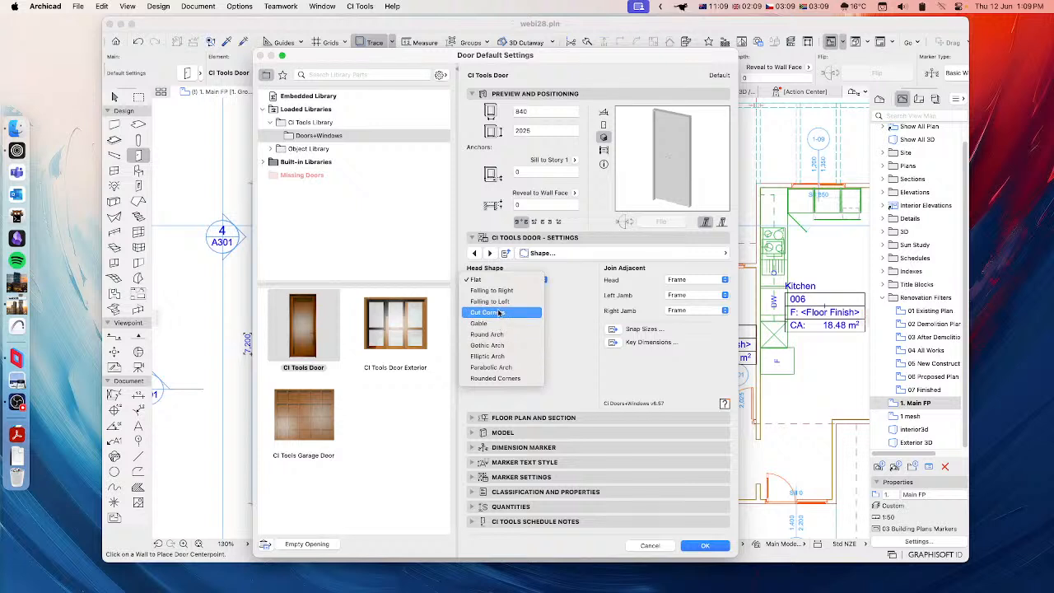
left_click(489, 312)
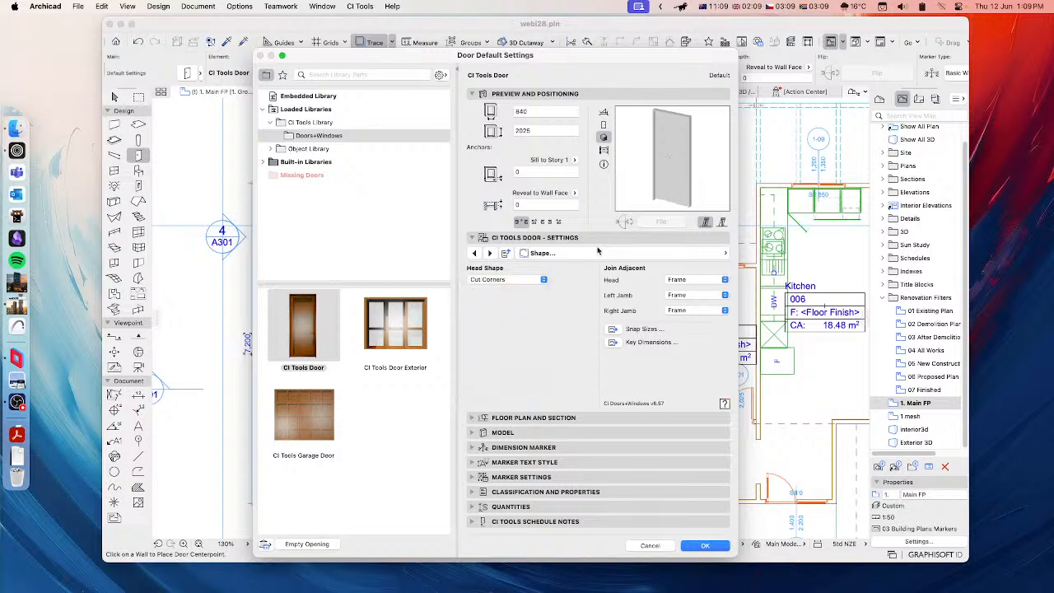
left_click(505, 280)
left_click(486, 315)
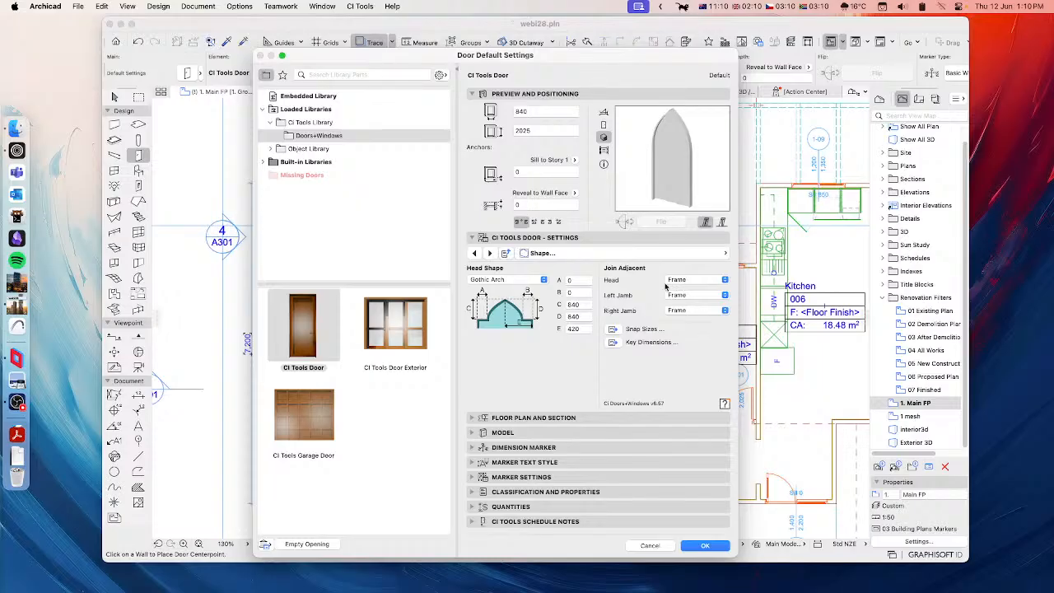
Step: Try Corner Post and Glass Joint for the door's left jamb, and return it to Frame
left_click(695, 296)
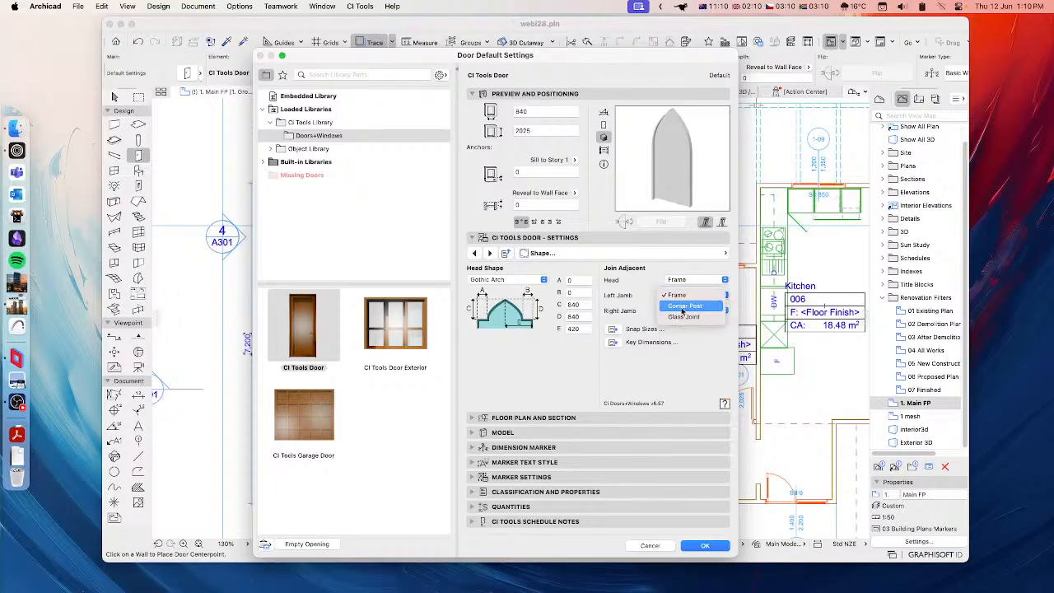
left_click(683, 308)
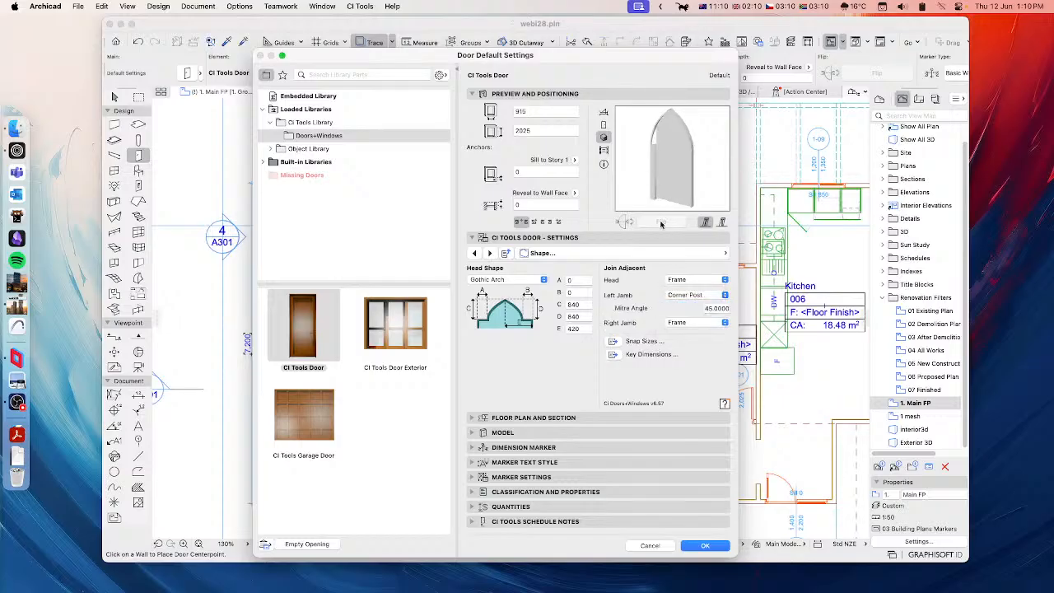
left_click(694, 297)
left_click(684, 308)
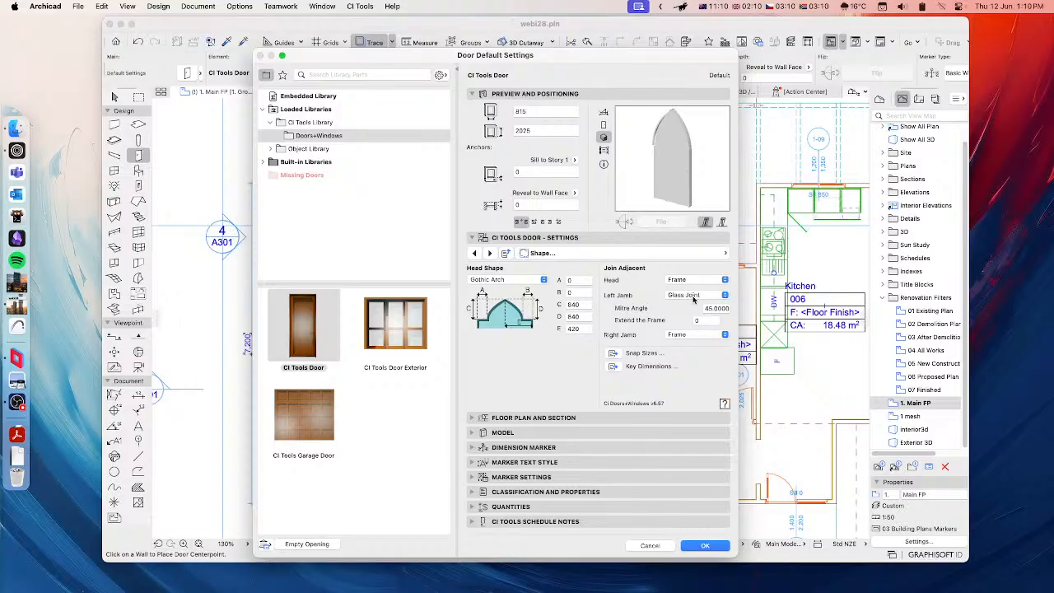
left_click(693, 295)
left_click(680, 274)
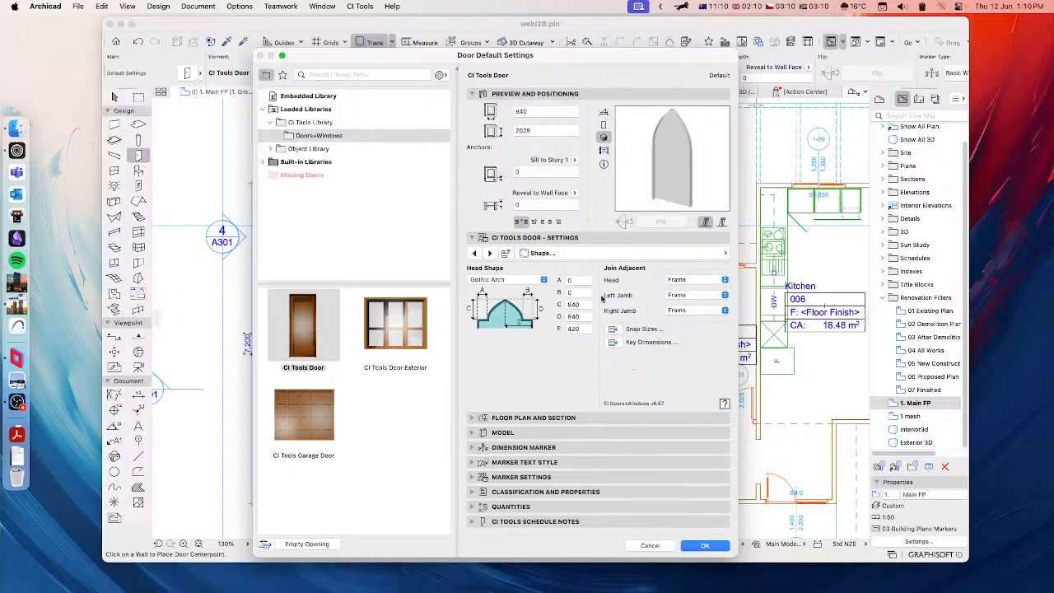
Step: Check the Door Type page and set the door's head shape back to Flat
left_click(604, 253)
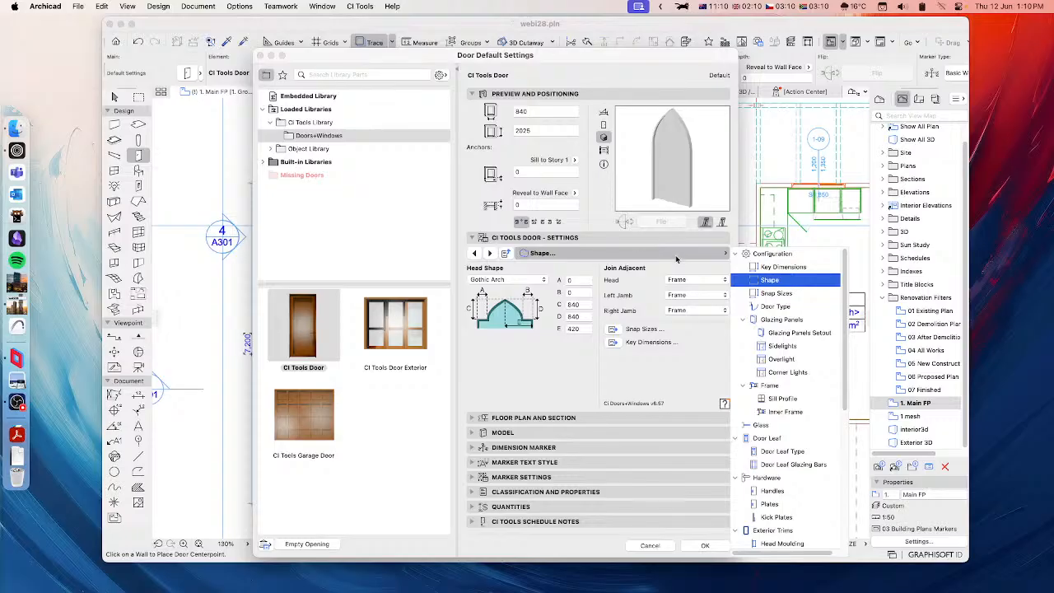
left_click(755, 308)
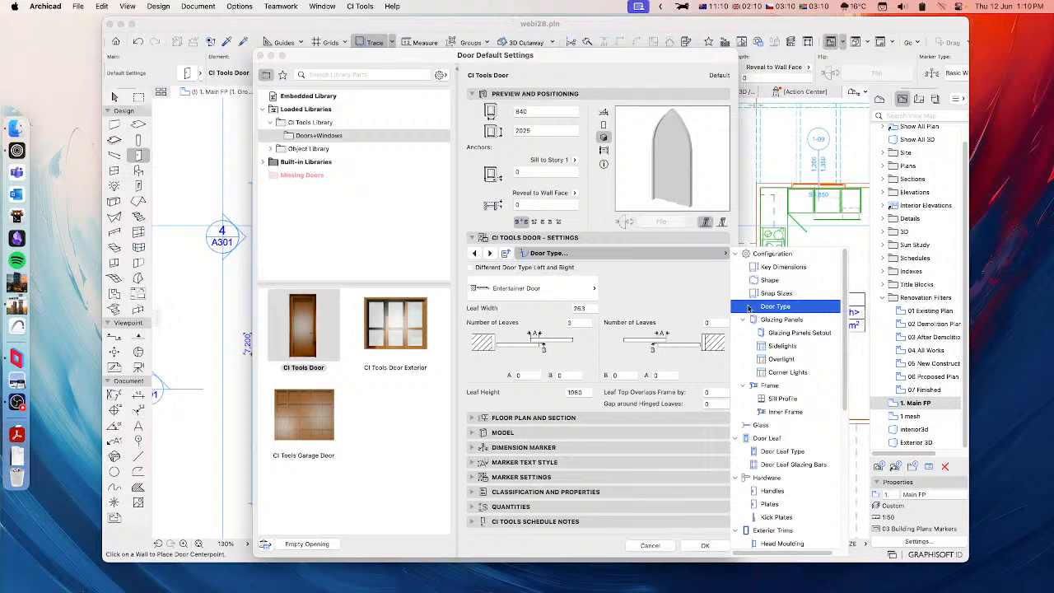
left_click(673, 296)
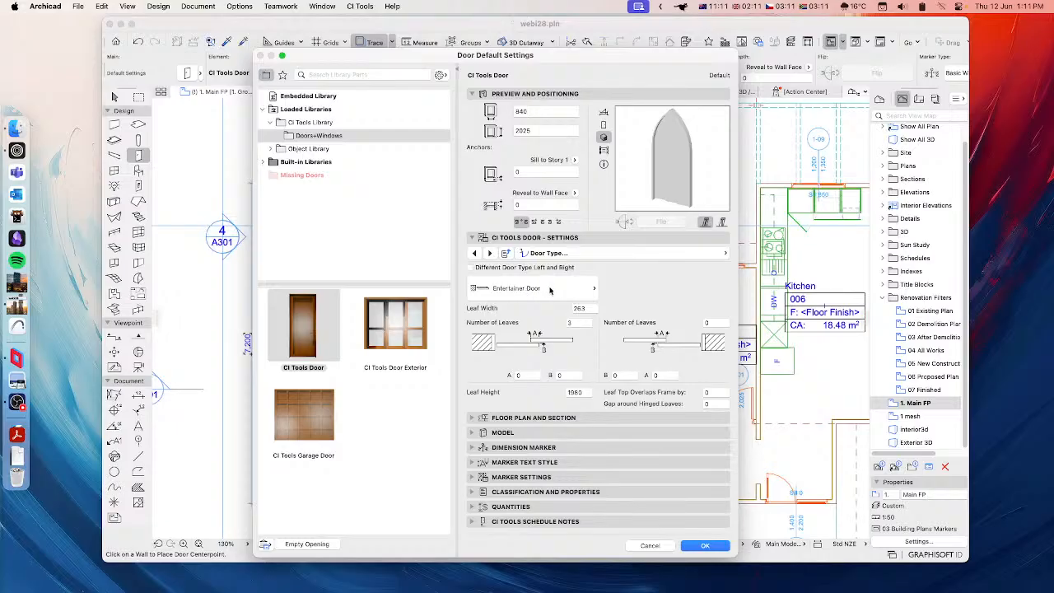
left_click(614, 257)
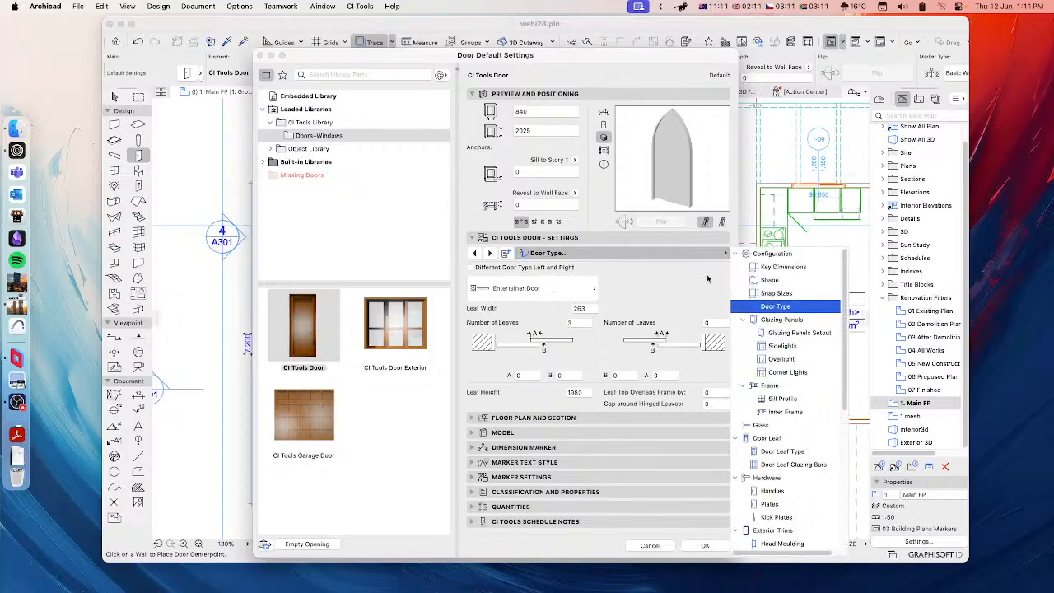
left_click(769, 280)
left_click(504, 281)
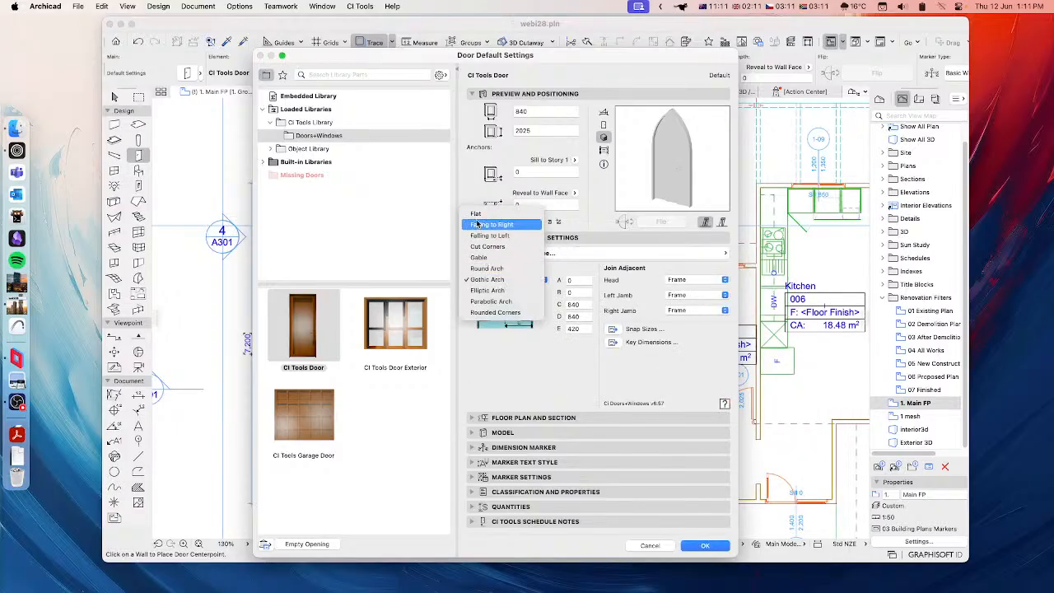
left_click(475, 216)
Step: Change the door type to Bi-fold on the Door Type page, with the preview switched to elevation
left_click(638, 252)
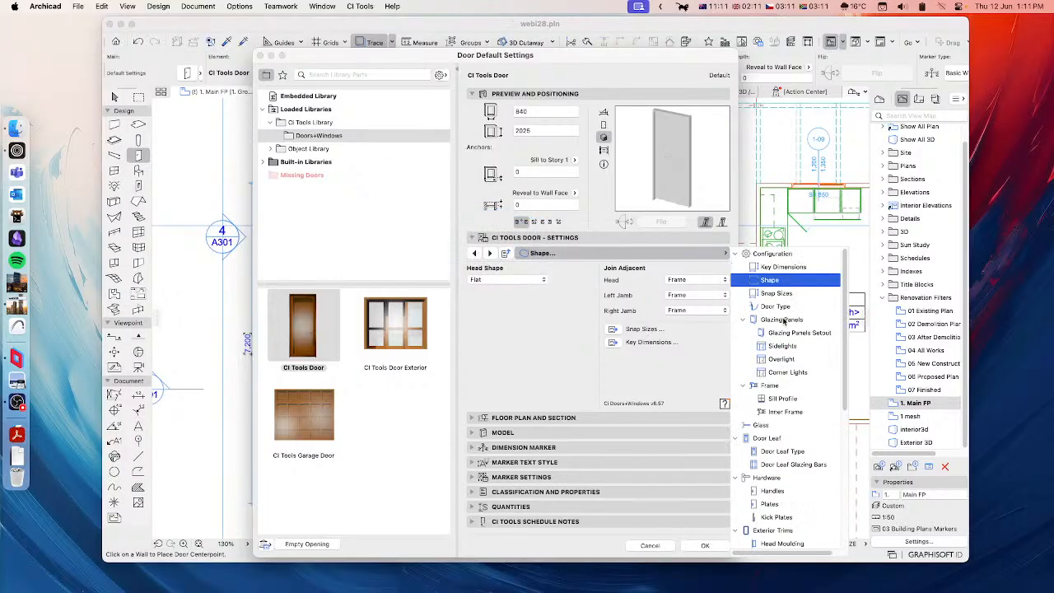
left_click(774, 306)
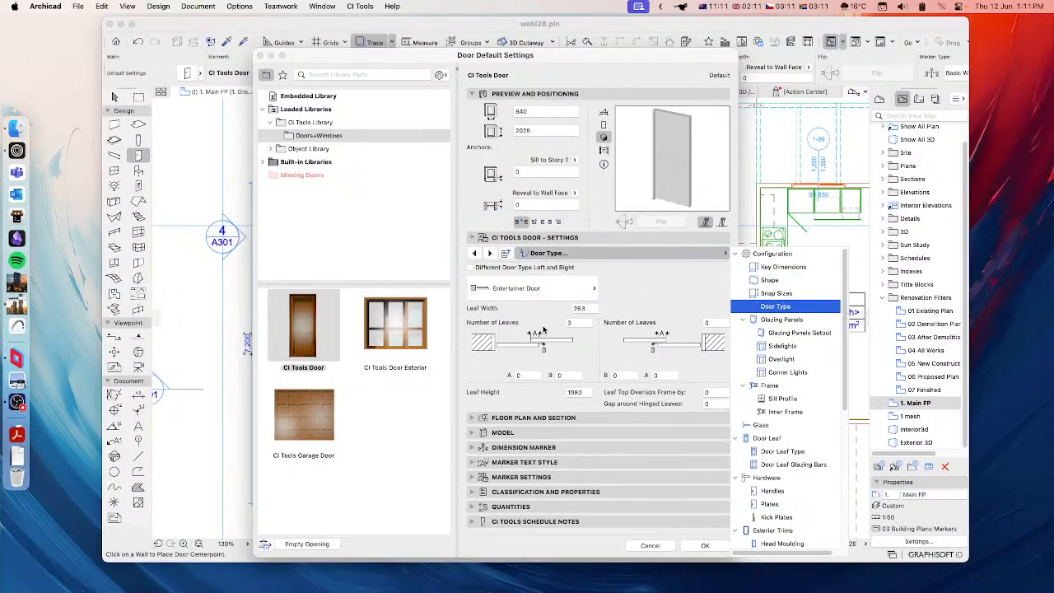
left_click(509, 290)
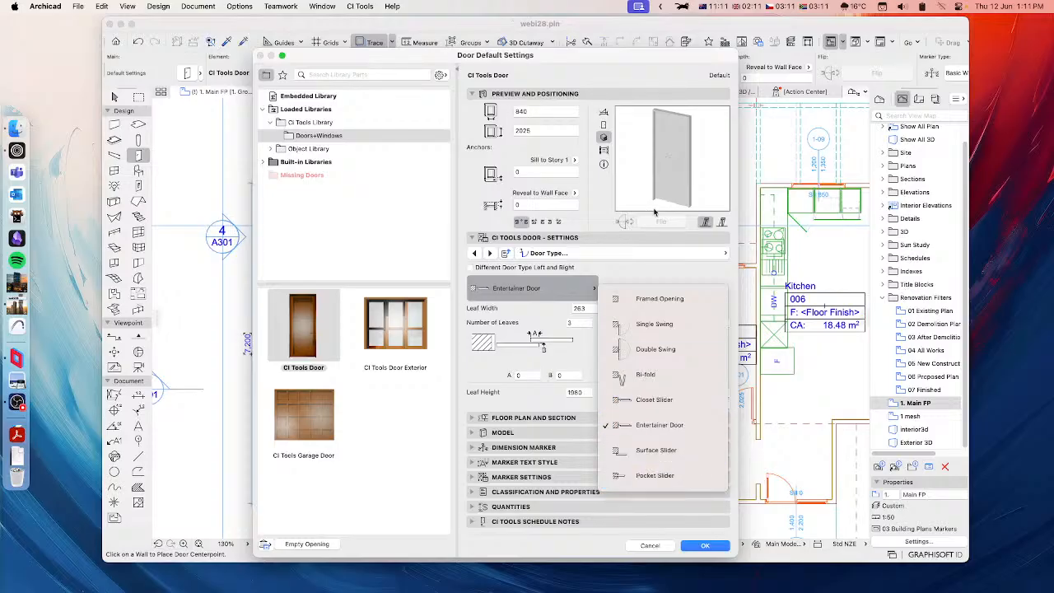
left_click(599, 132)
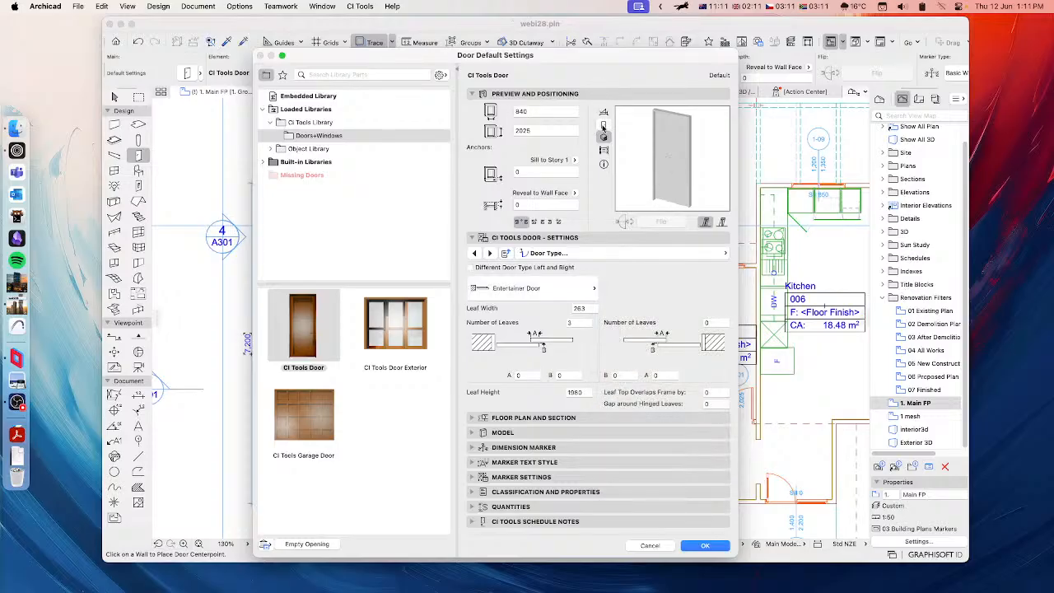
left_click(604, 124)
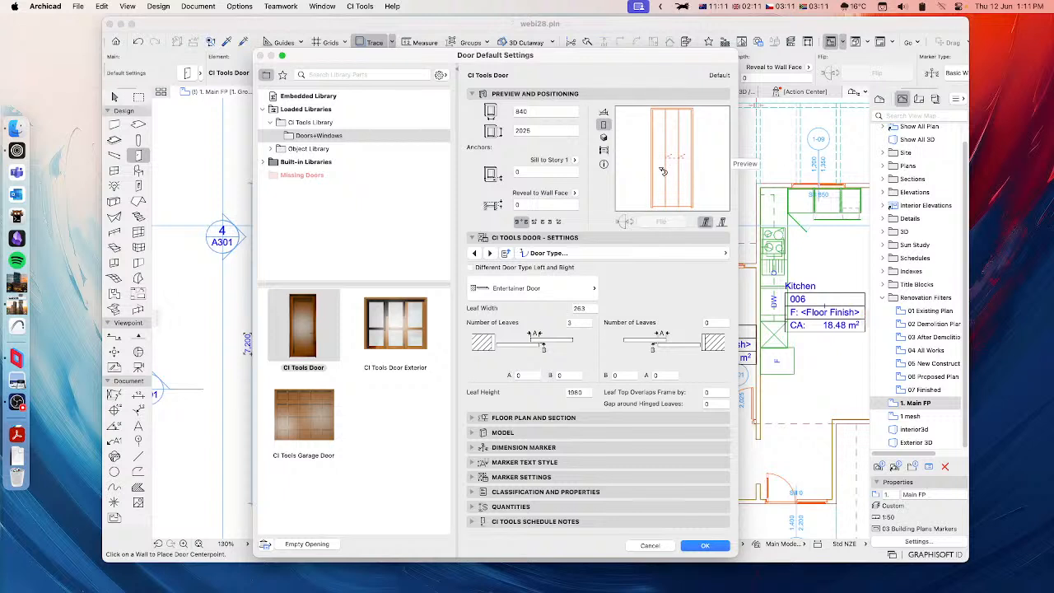
left_click(547, 291)
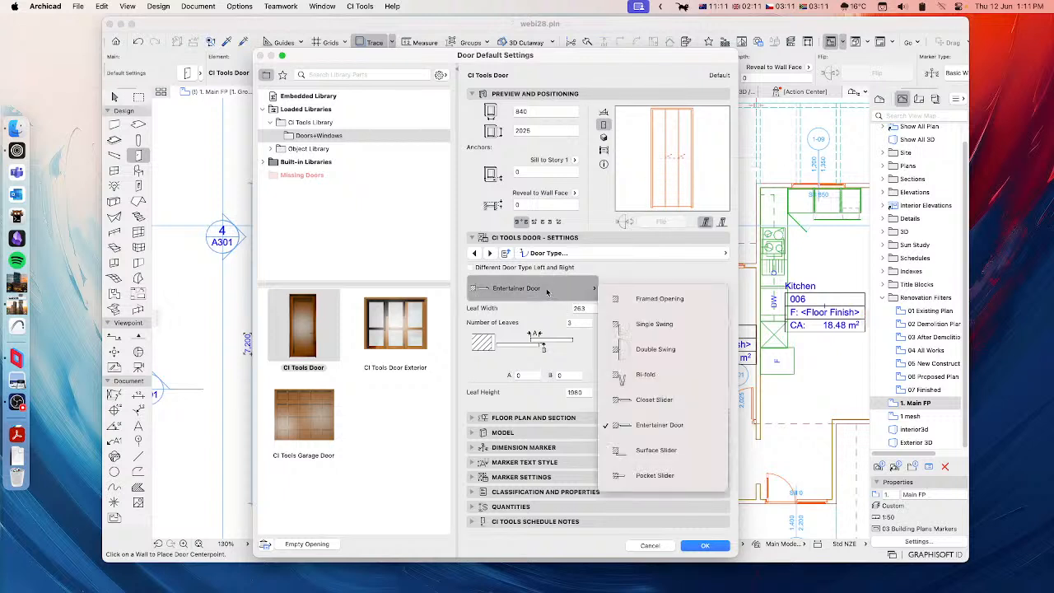
left_click(638, 375)
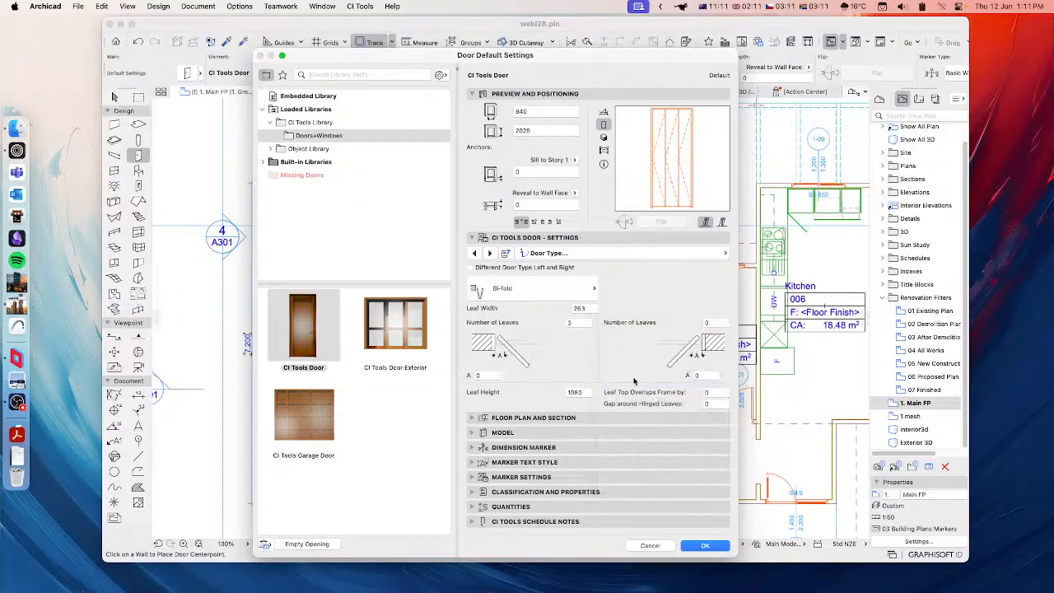
Step: Try the Double Swing and Framed Opening door types, and set the door type to Single Swing
left_click(539, 293)
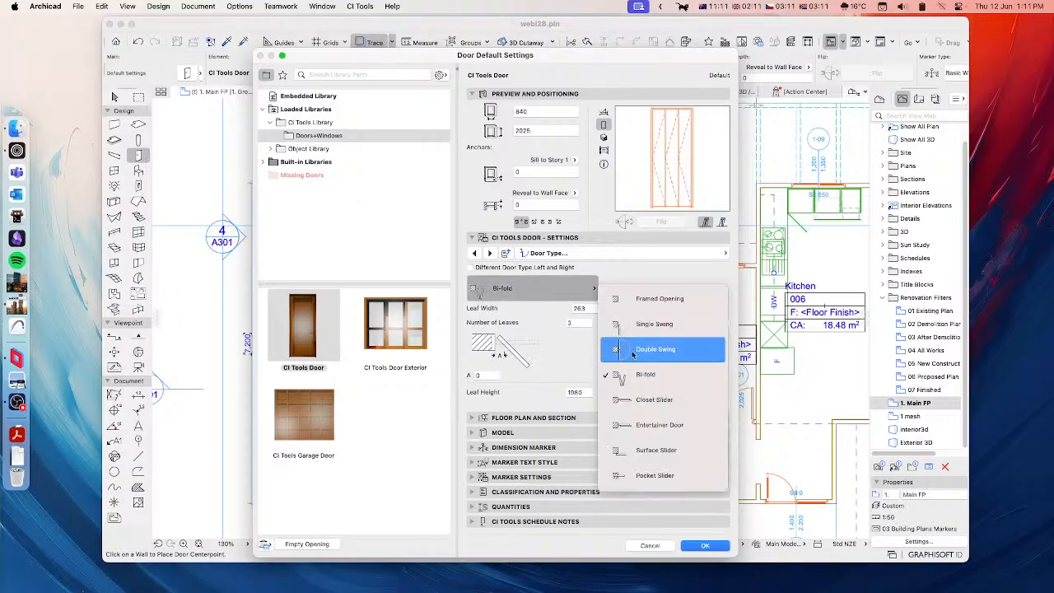
left_click(634, 349)
left_click(508, 293)
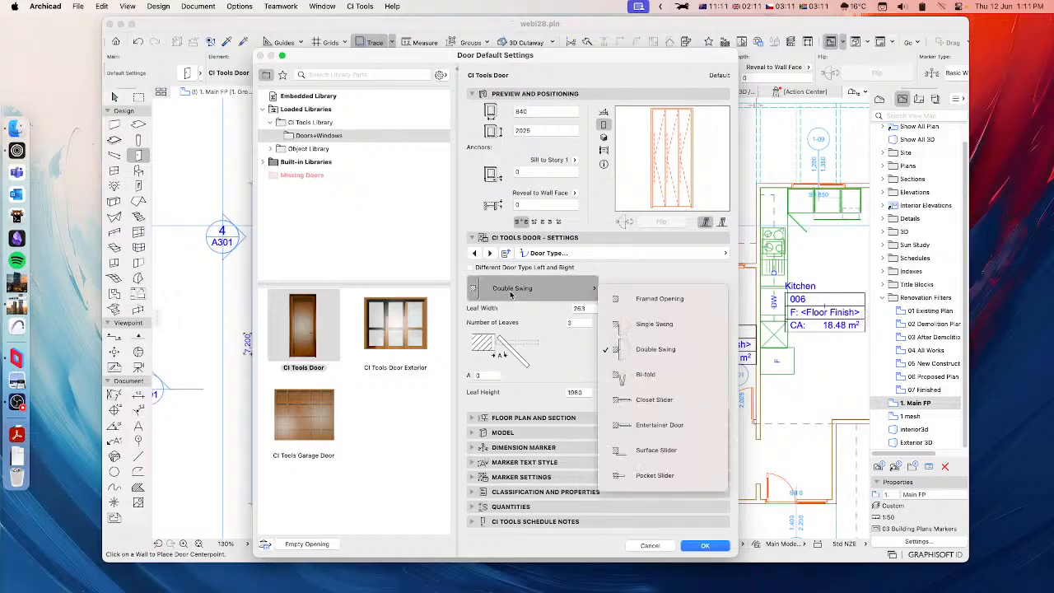
left_click(659, 325)
left_click(527, 290)
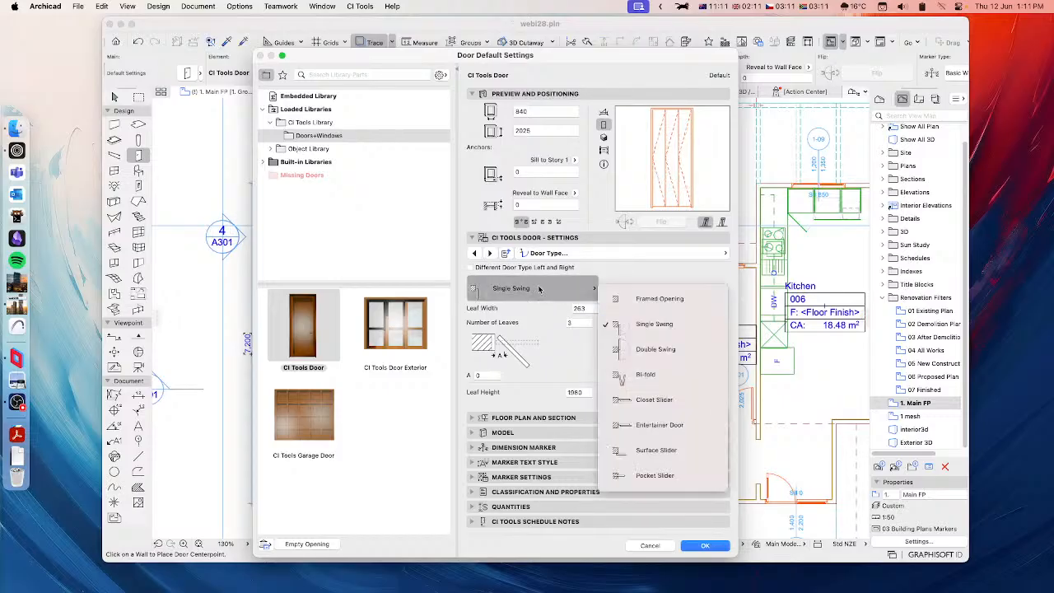
left_click(645, 301)
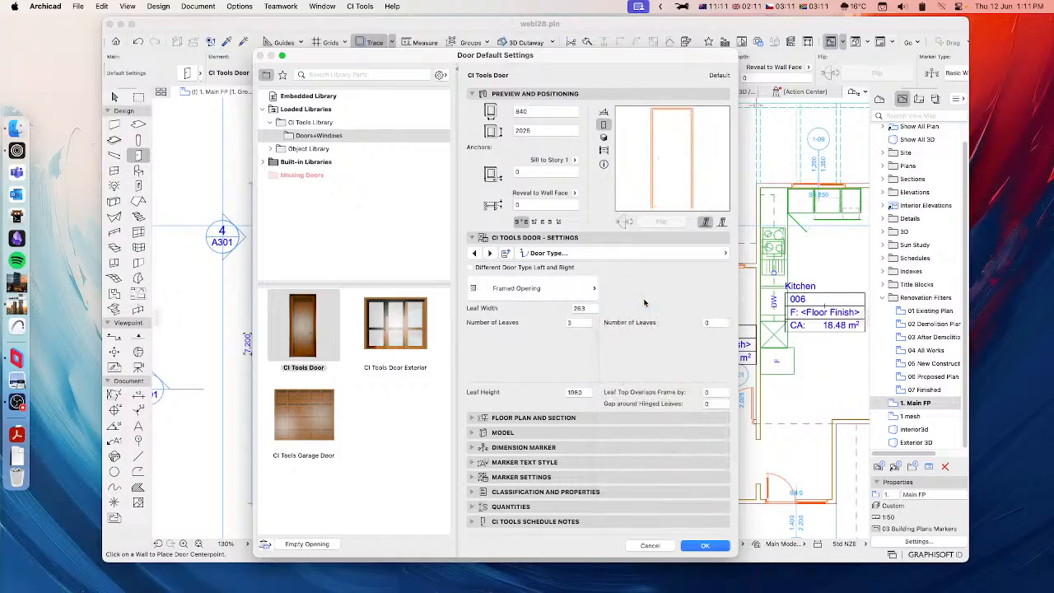
left_click(531, 289)
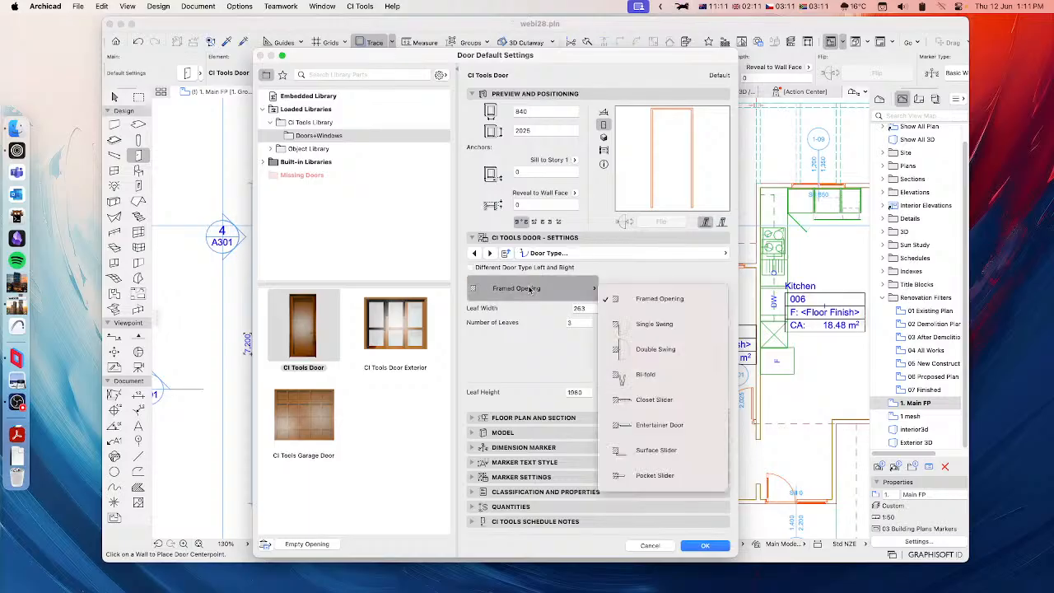
left_click(656, 326)
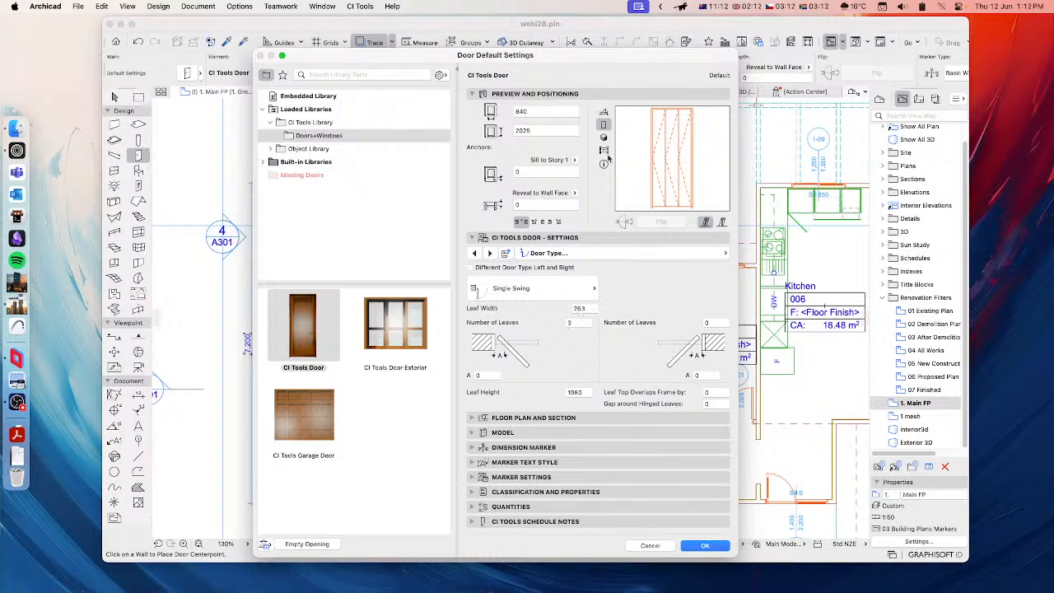
Step: Set the leaf width to 810 with one leaf on the left side and one on the right
double_click(580, 308)
type("810")
key("Tab")
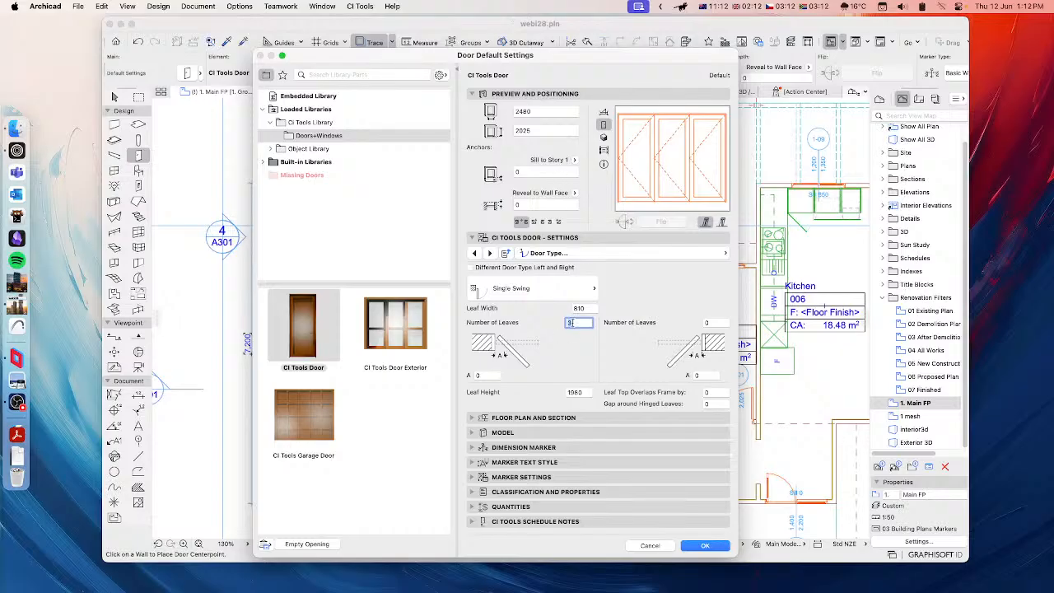
key("Return")
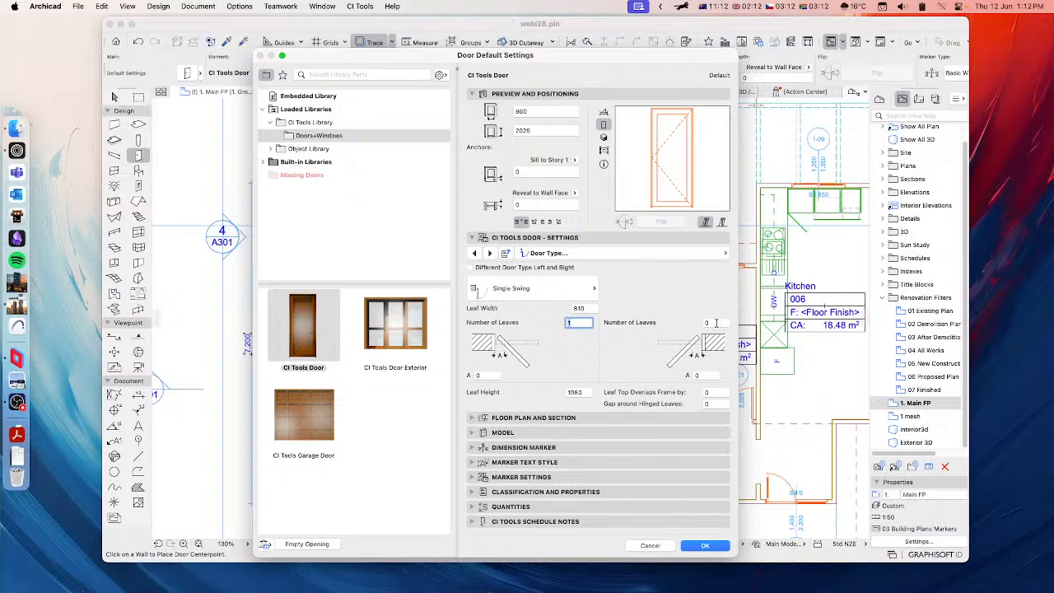
left_click(715, 324)
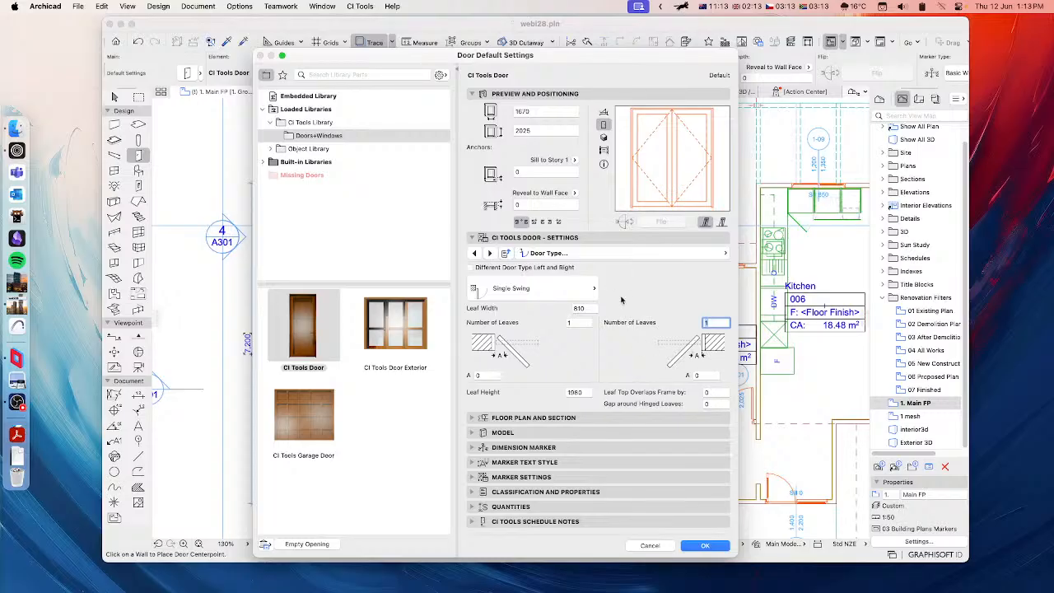
Step: Allow different door types left and right, and make the right side Double Swing with a leaf width of 740
left_click(471, 268)
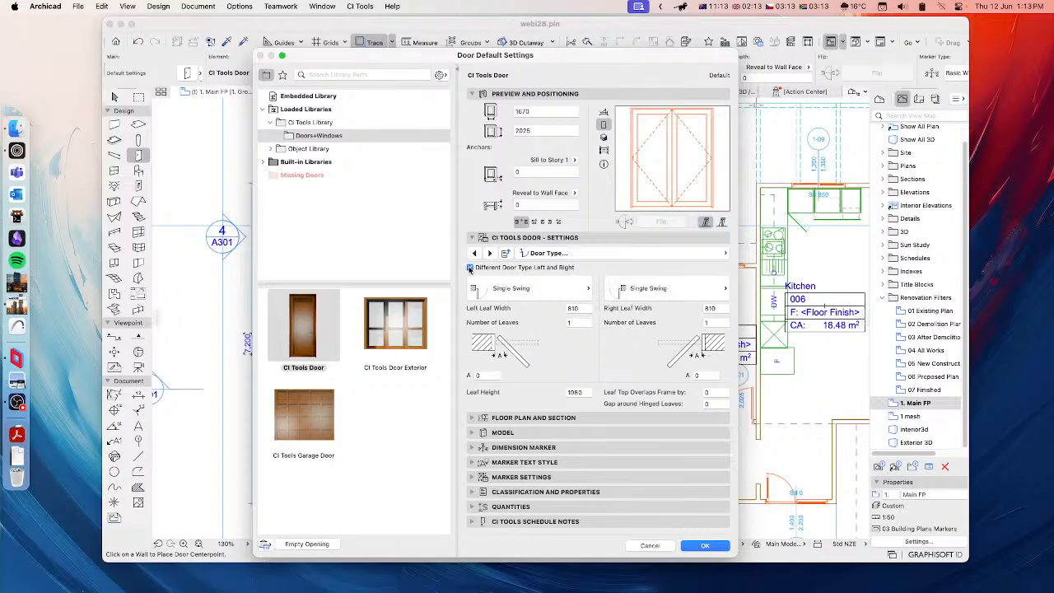
left_click(667, 290)
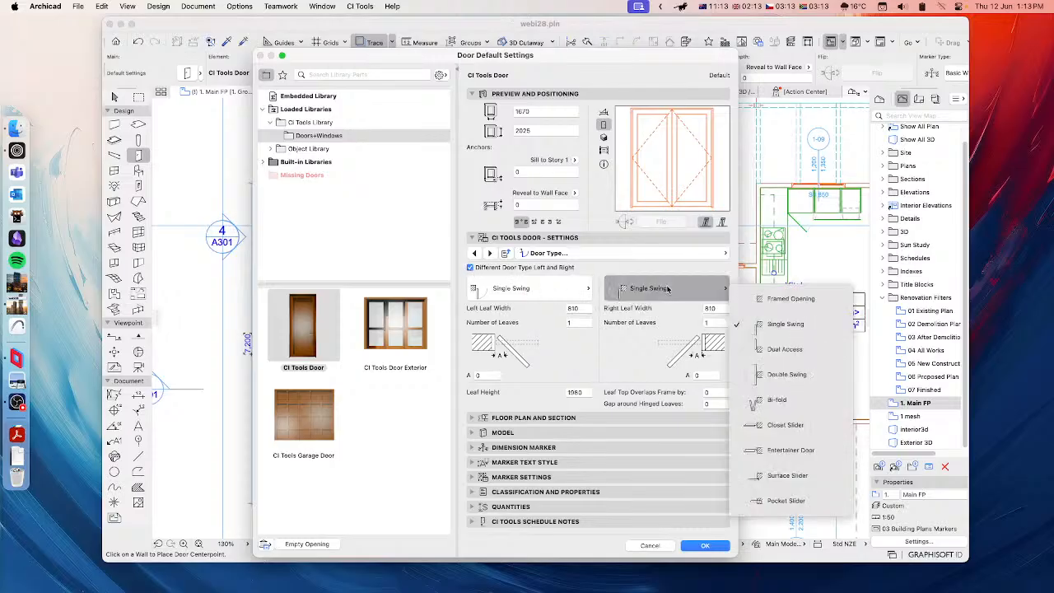
left_click(782, 377)
double_click(704, 308)
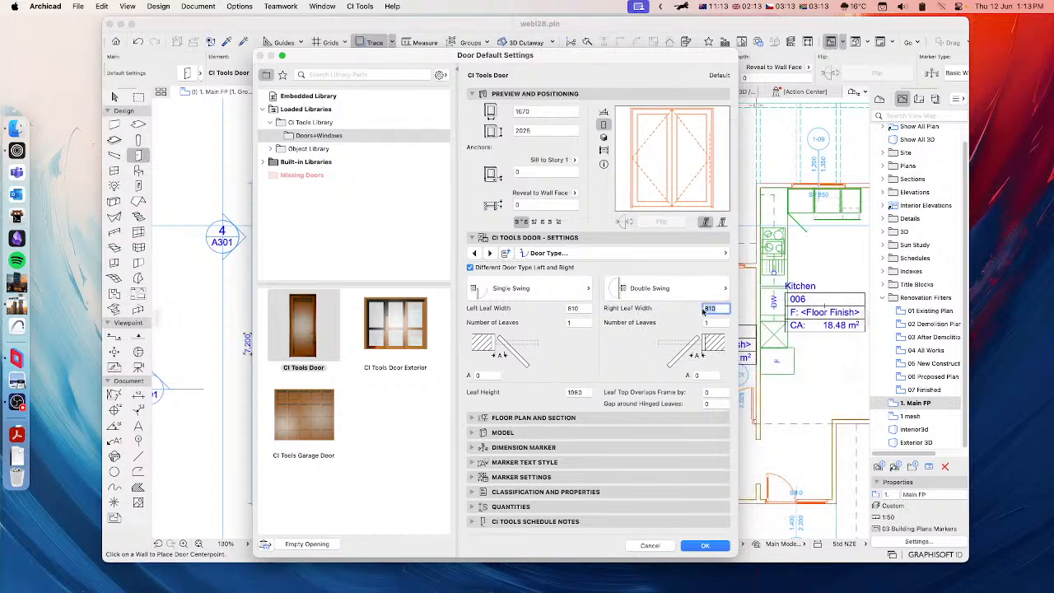
type("740")
key("Return")
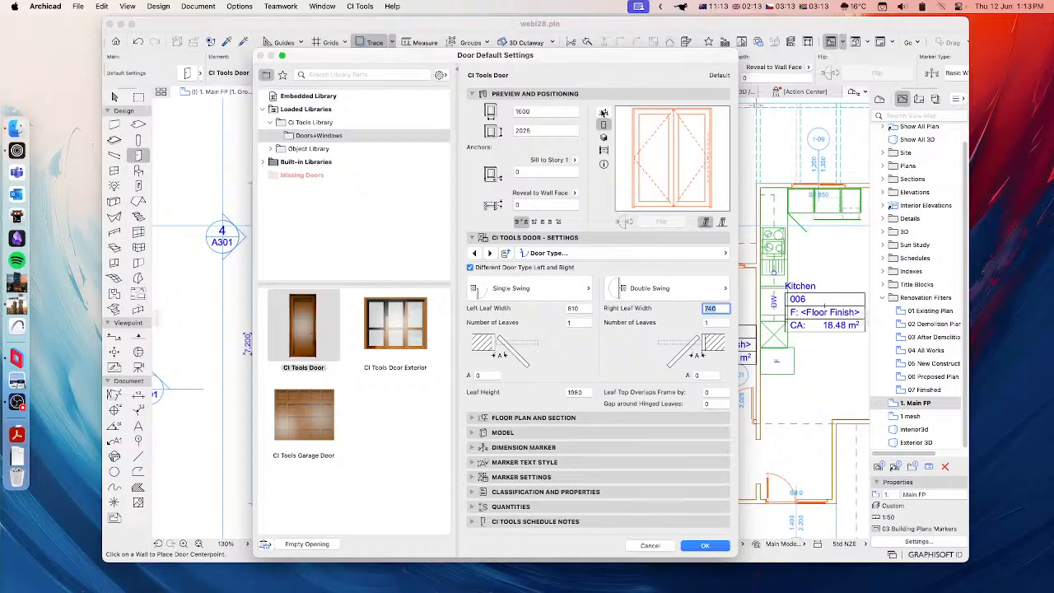
Step: Preview the door in plan and in elevation, and turn off the different left and right door types
left_click(603, 112)
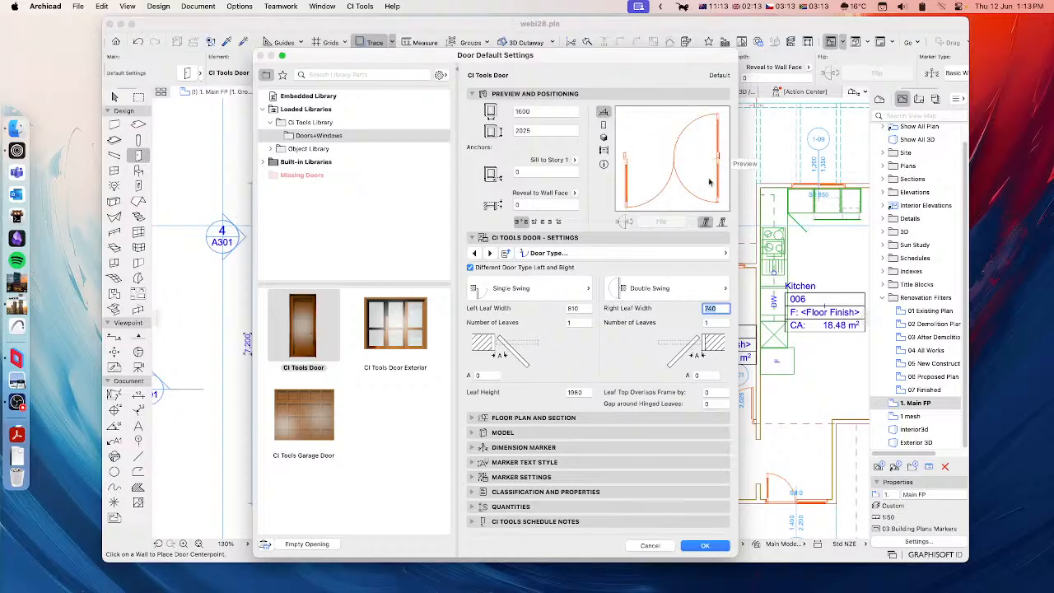
left_click(604, 125)
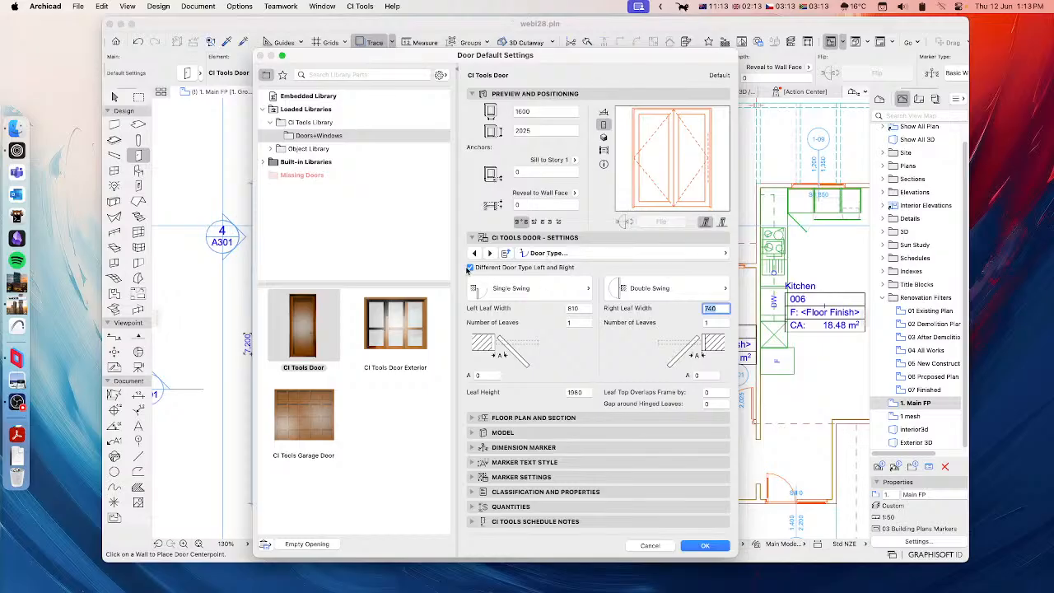
left_click(470, 267)
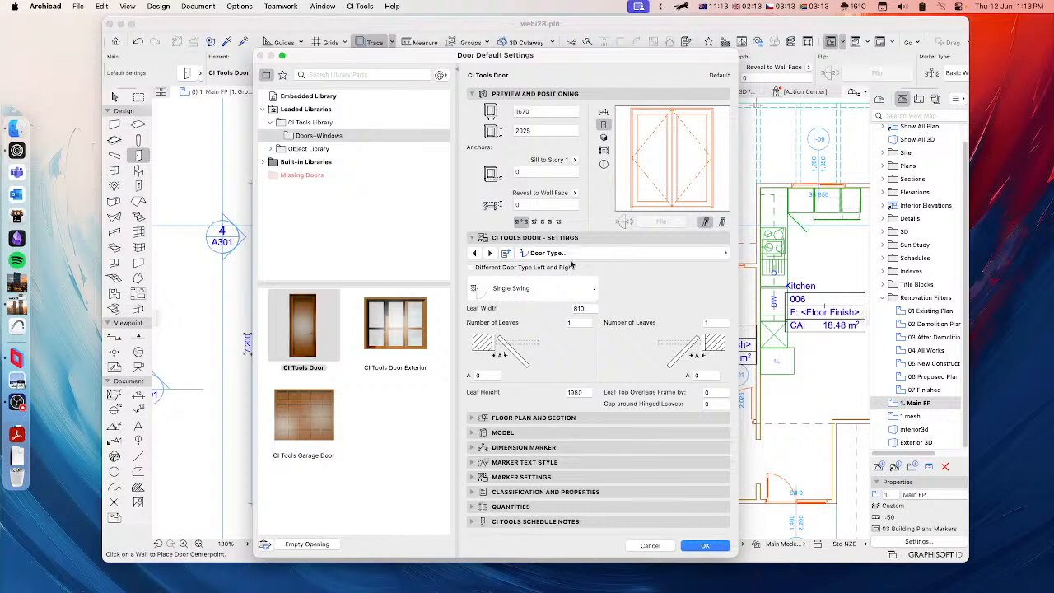
Step: Examine the Door Leaf page and the surface attributes it leads to
left_click(626, 256)
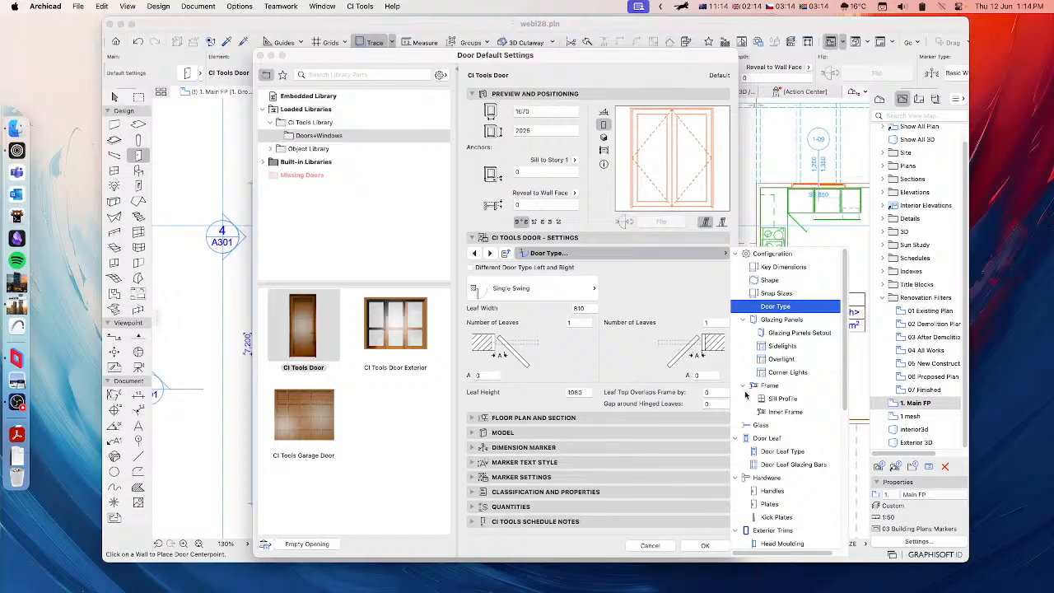
left_click(761, 439)
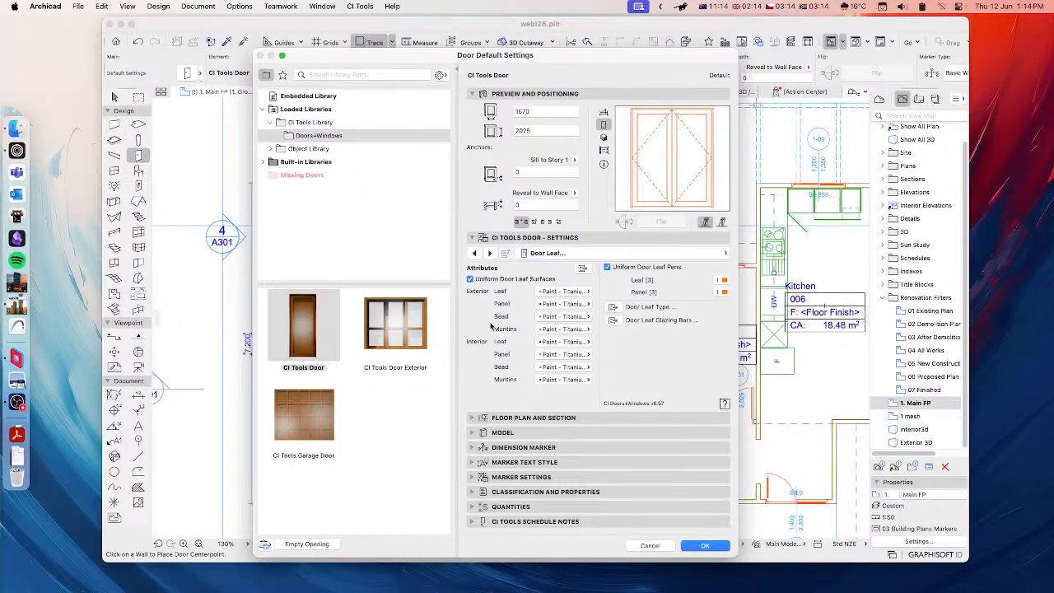
left_click(582, 269)
Step: Open the Door Leaf Type page and switch the door preview to 3D
left_click(650, 254)
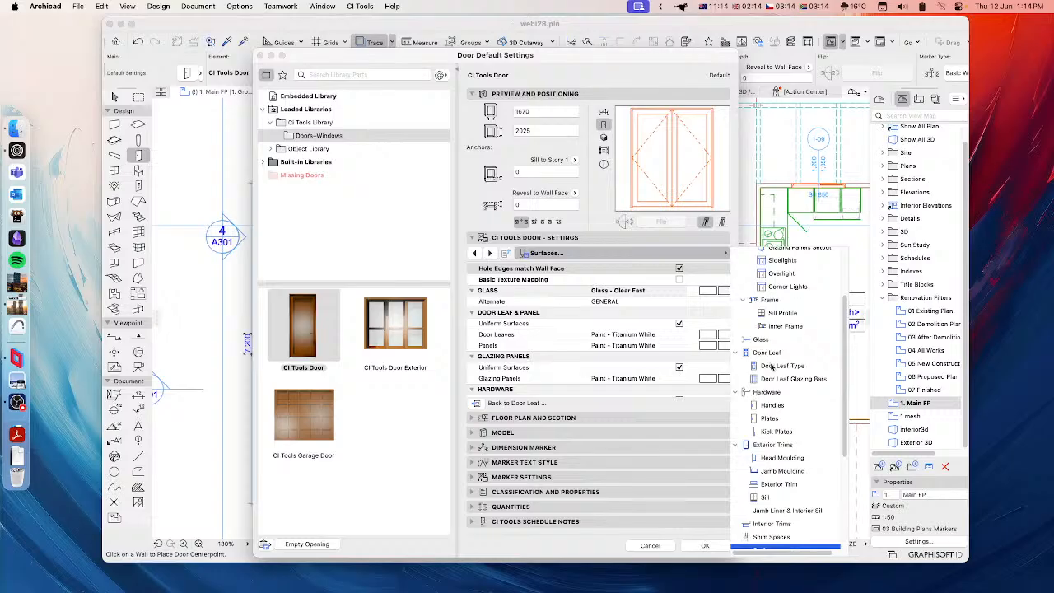
left_click(774, 366)
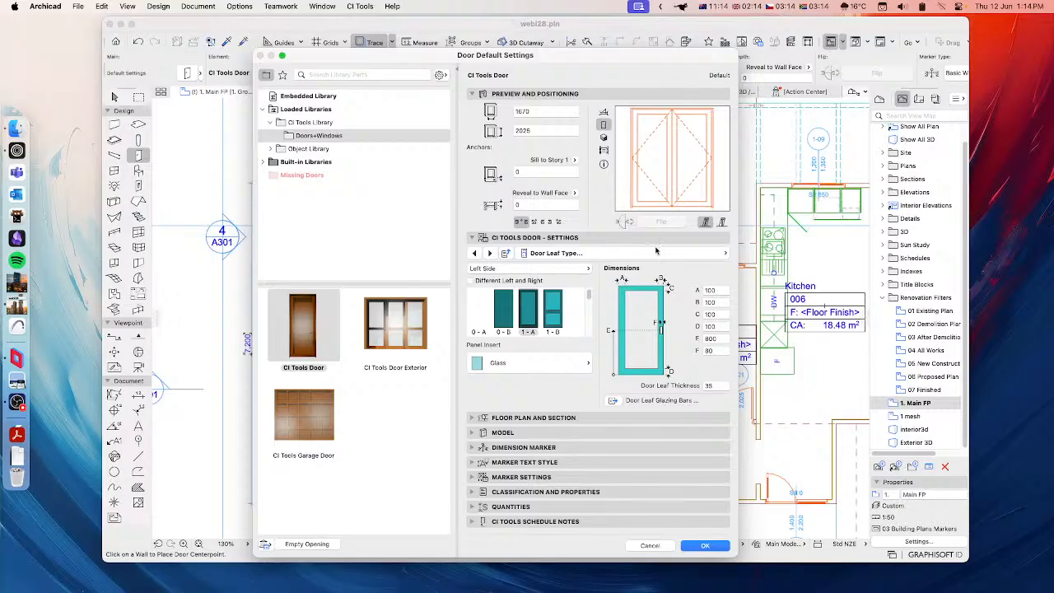
left_click(605, 139)
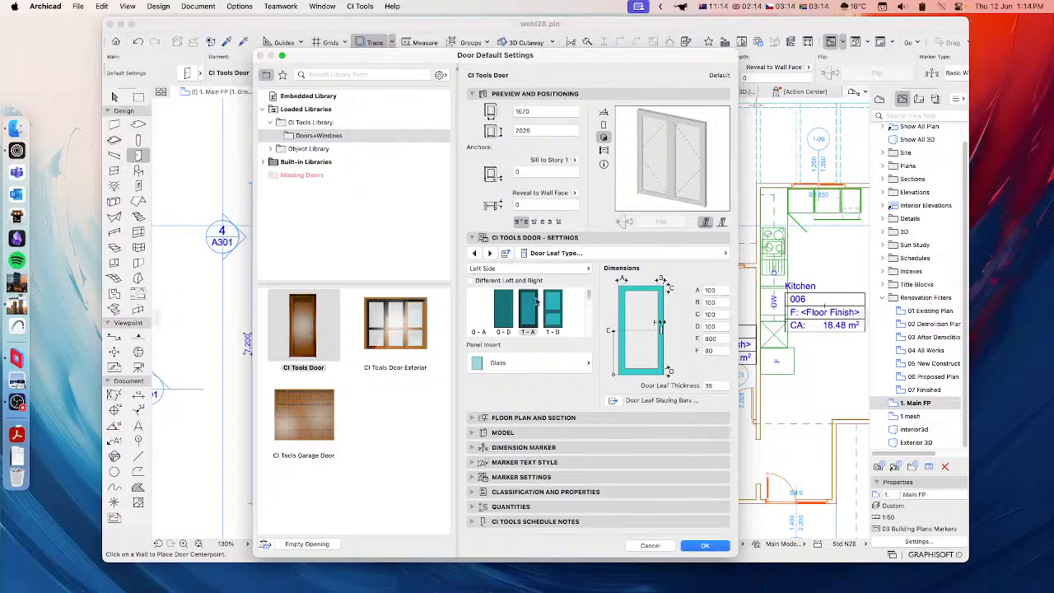
Step: Look through the available door leaf designs and the panel insert options
scroll(589, 302, "down", 1)
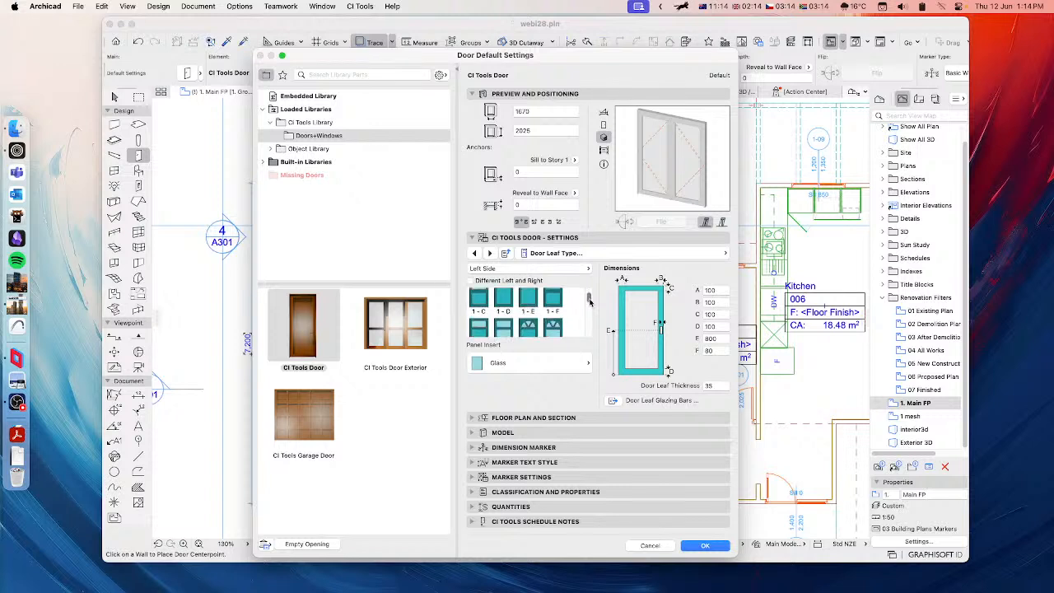
scroll(589, 302, "up", 2)
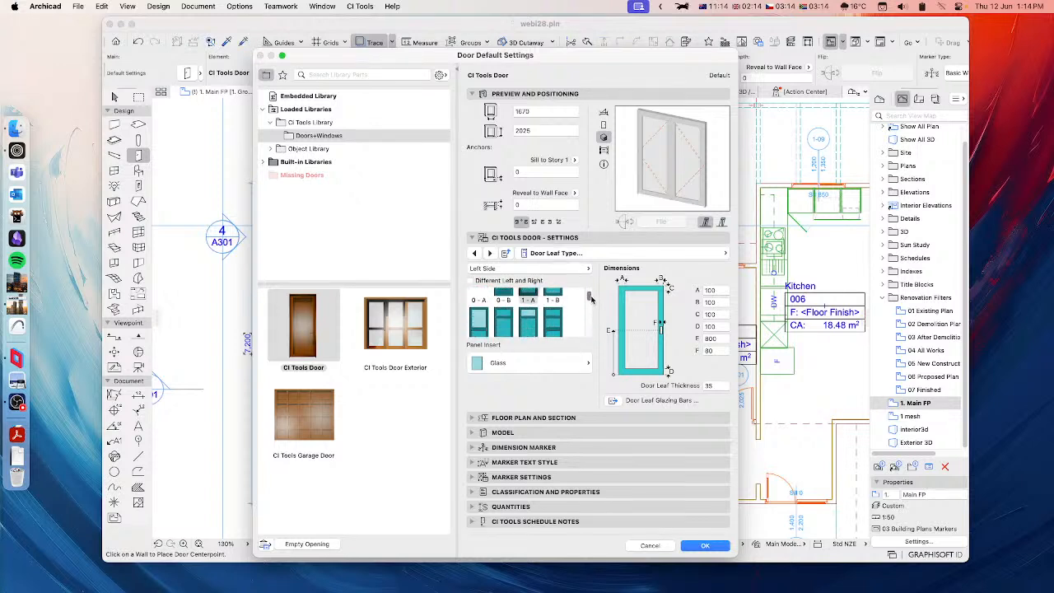
scroll(590, 299, "up", 1)
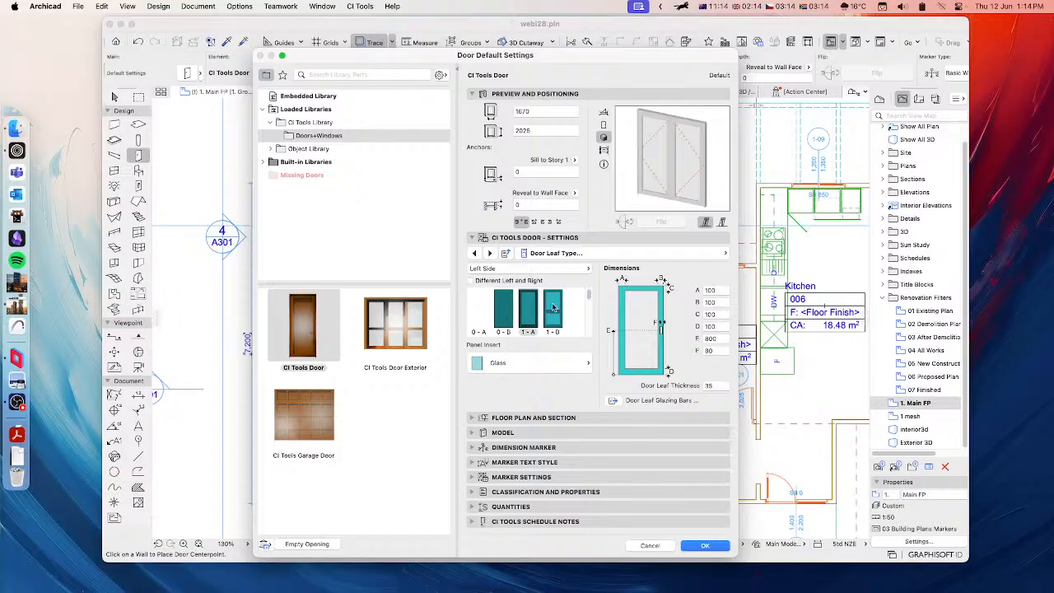
left_click(512, 364)
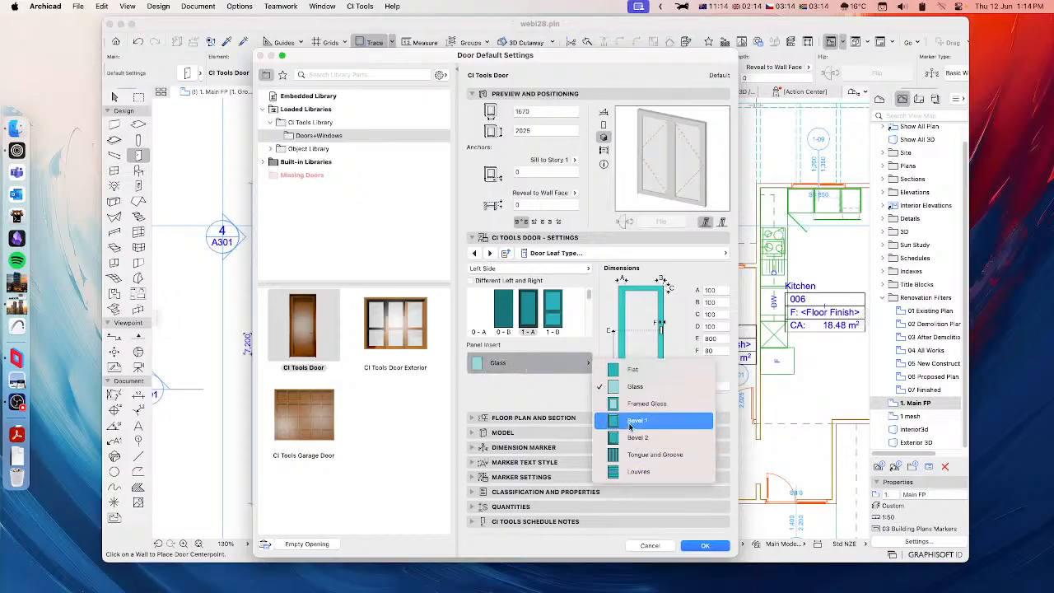
left_click(530, 395)
scroll(590, 298, "down", 3)
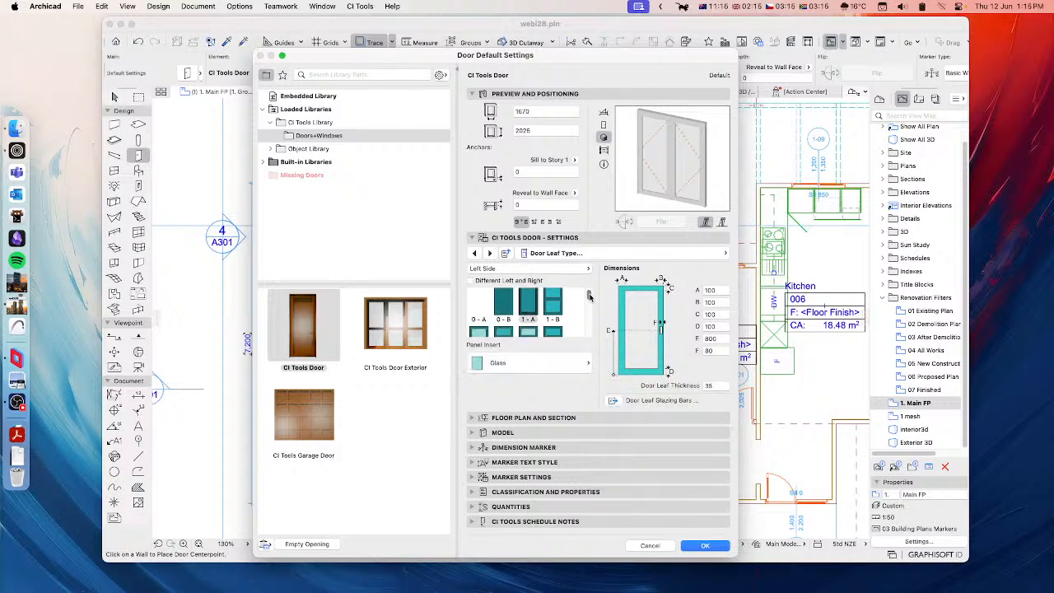
scroll(590, 298, "down", 3)
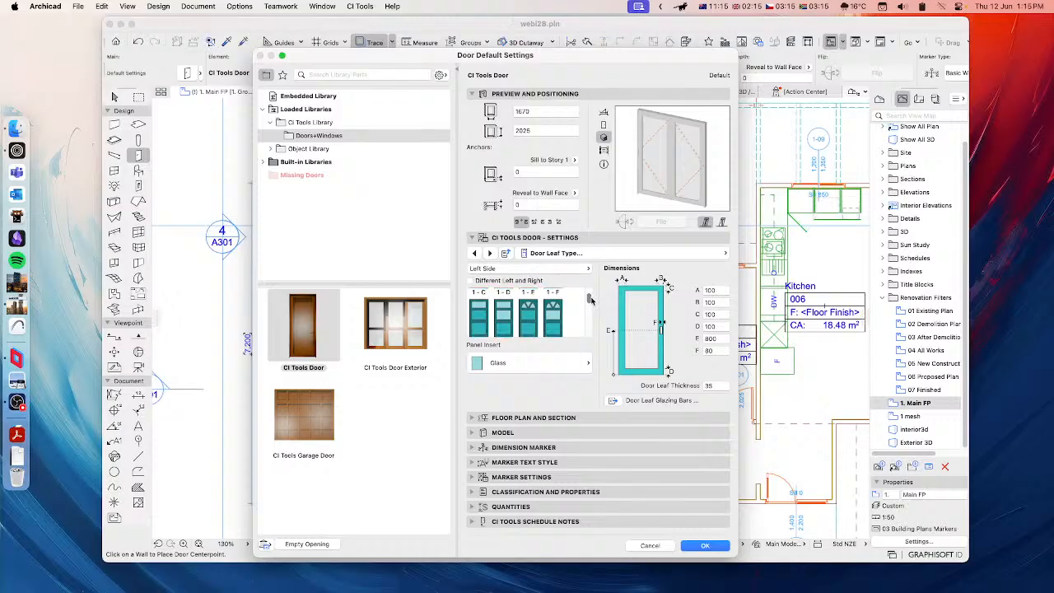
Step: Set the door leaf design to 1-K with a Bevel 1 panel insert
left_click(553, 319)
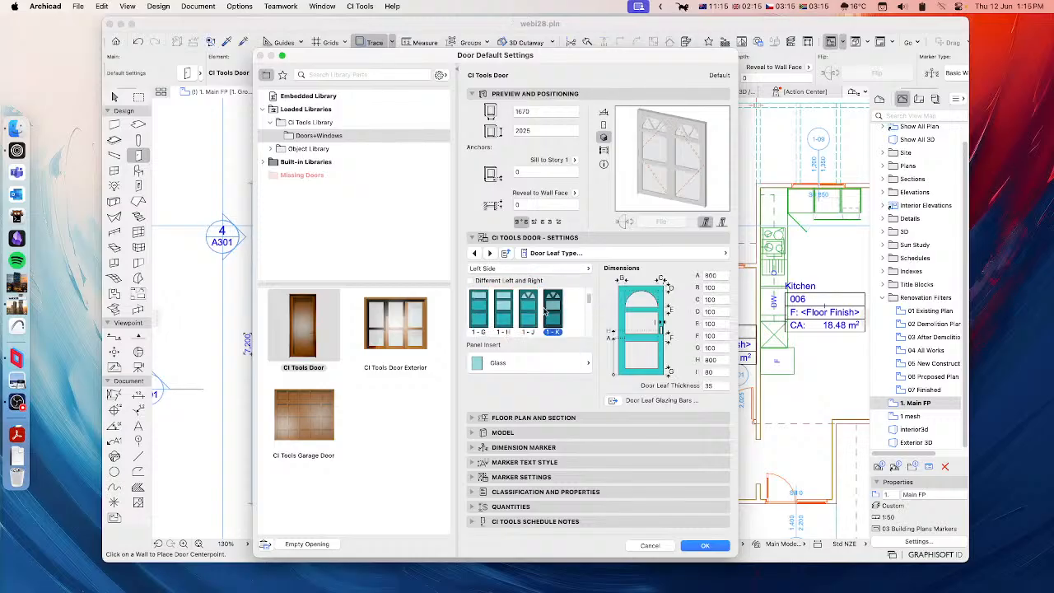
left_click(519, 362)
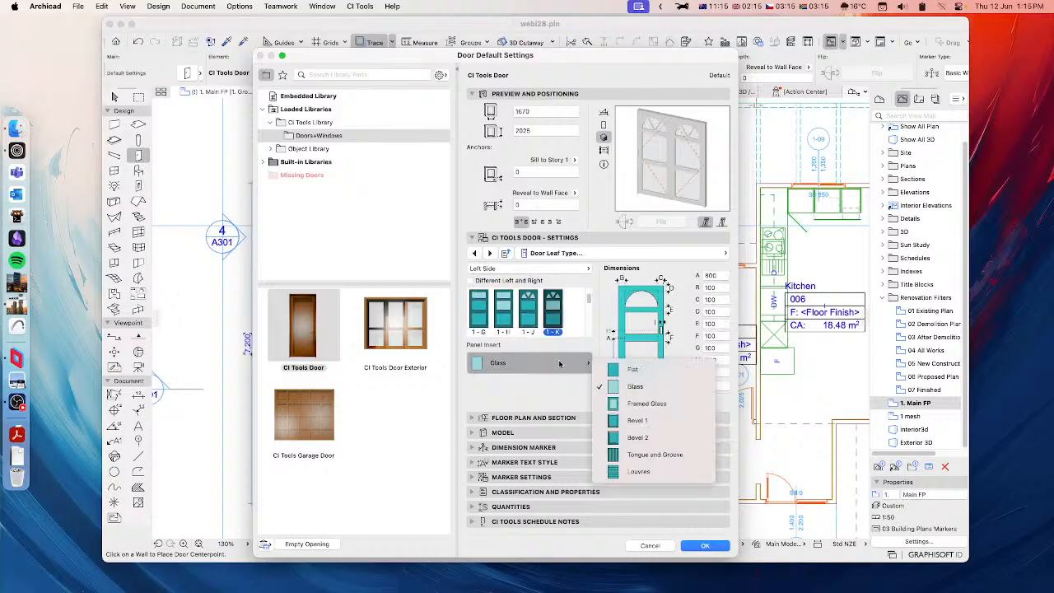
left_click(630, 422)
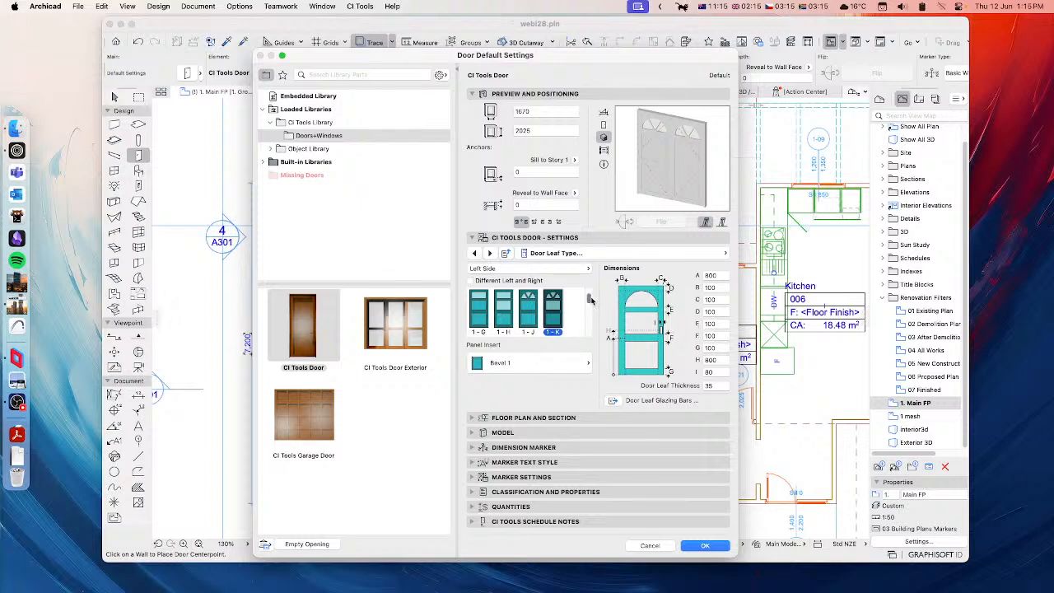
Step: Try the 3-N and 3-S designs for the door leaves
left_click_drag(589, 301, 589, 322)
left_click(505, 326)
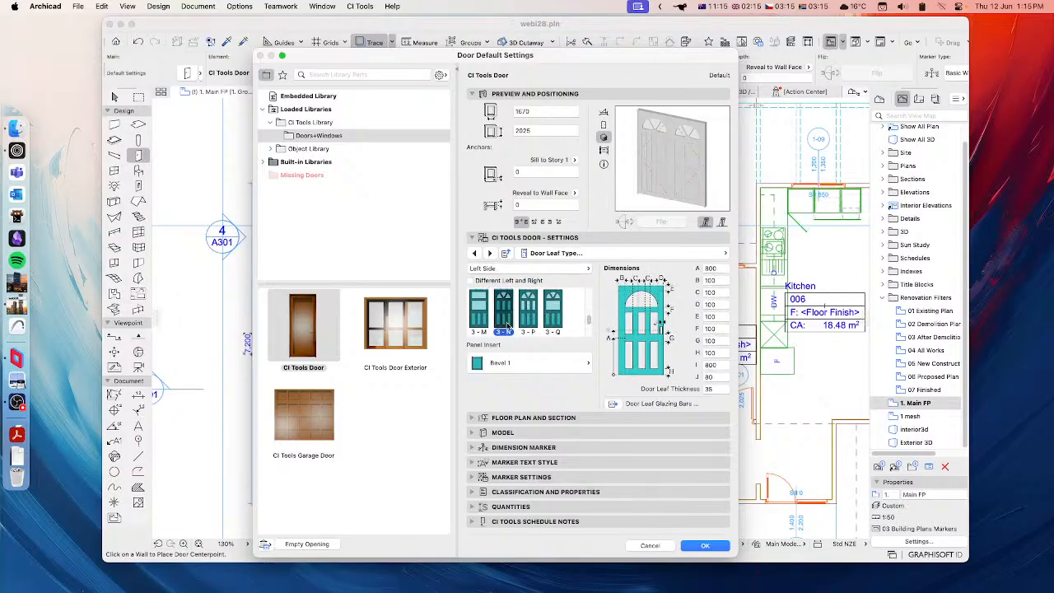
scroll(527, 322, "down", 1)
left_click(504, 328)
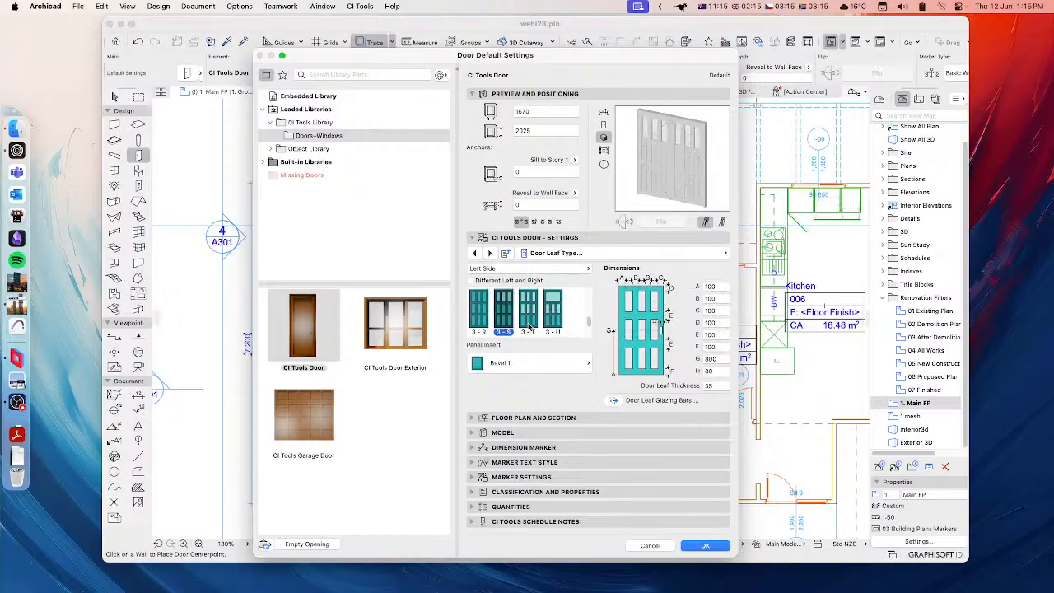
Step: Try the 1-U and 1-V door leaf designs, and choose the custom leaf option
scroll(529, 326, "down", 5)
left_click(528, 324)
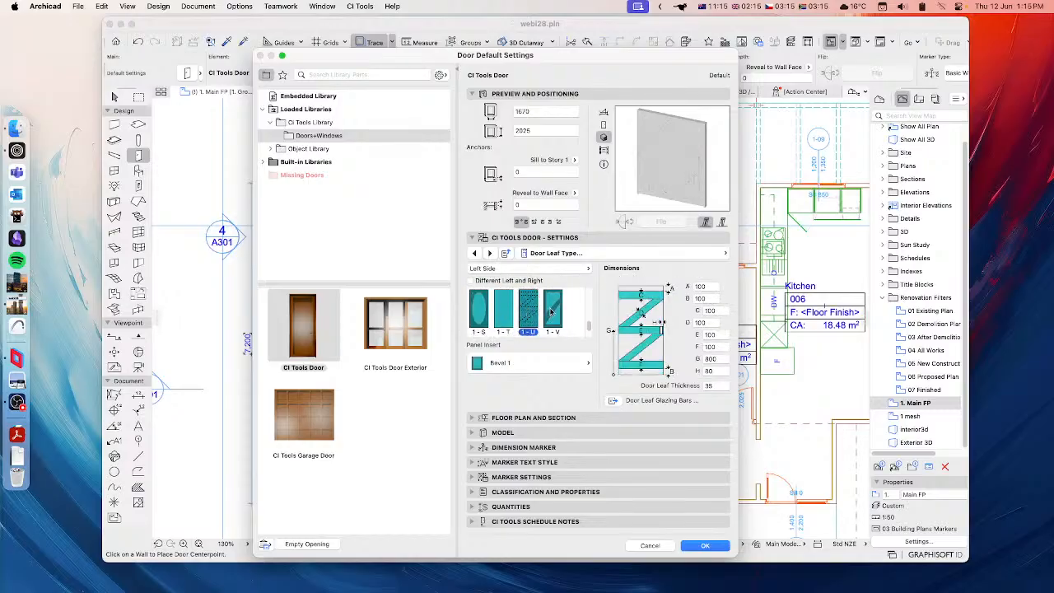
left_click(552, 311)
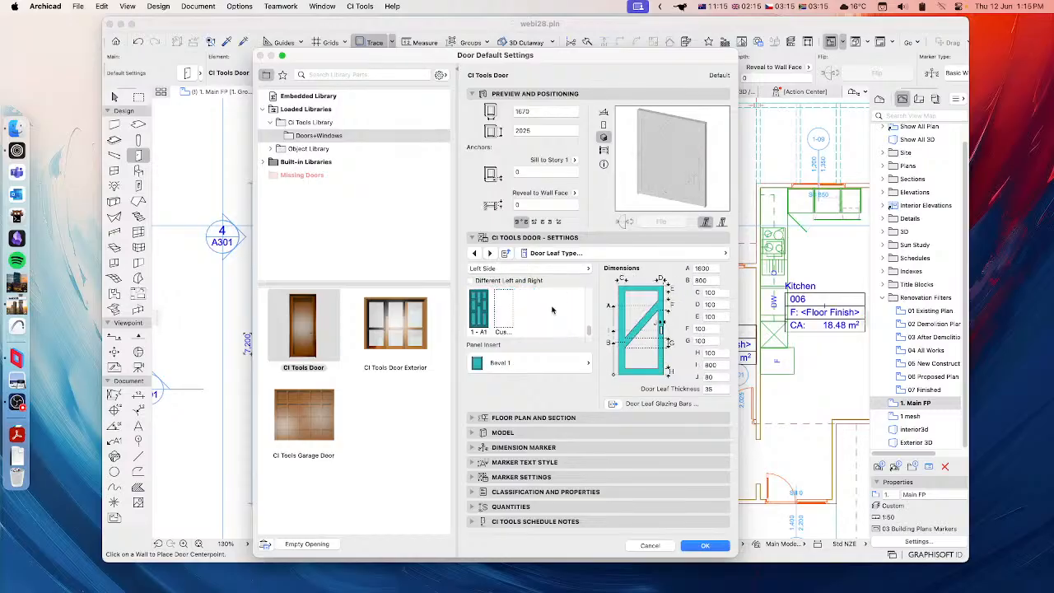
left_click(503, 314)
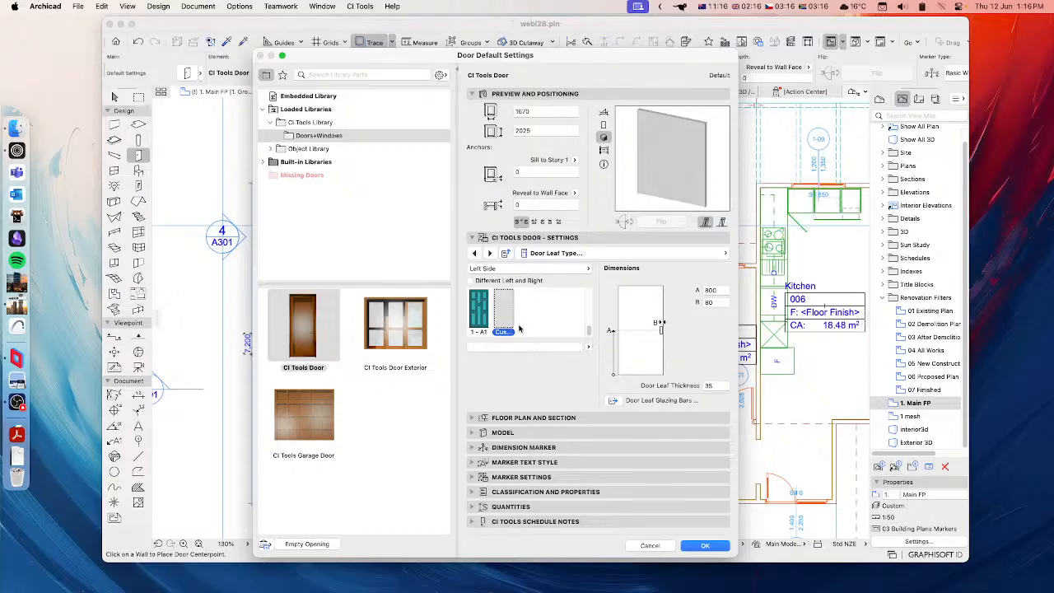
Step: Set the door leaf design to 1-A1 with a Louvres panel insert
left_click(588, 345)
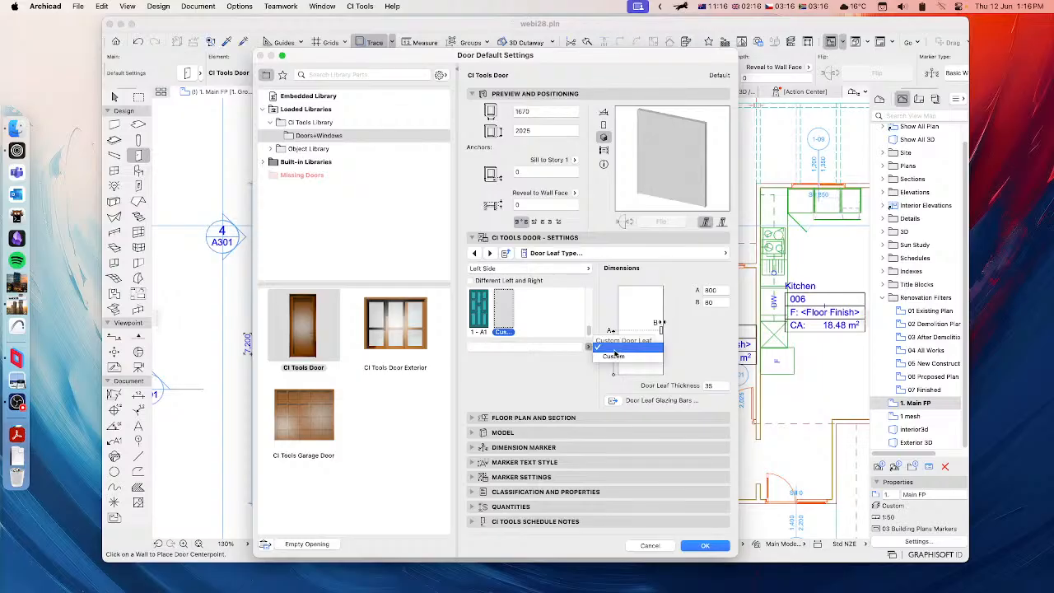
left_click(540, 363)
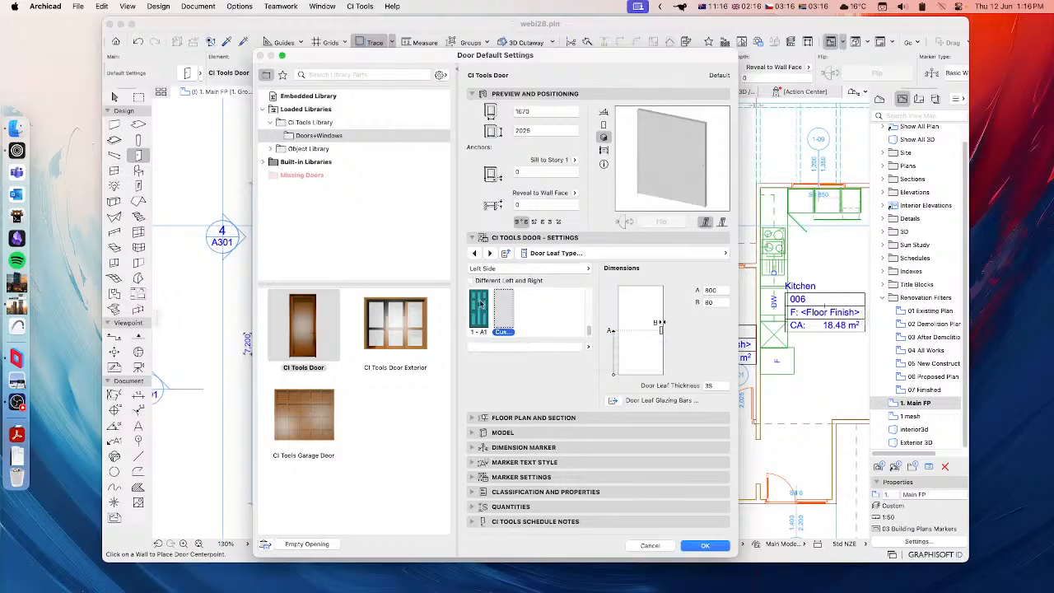
left_click(482, 305)
left_click(549, 365)
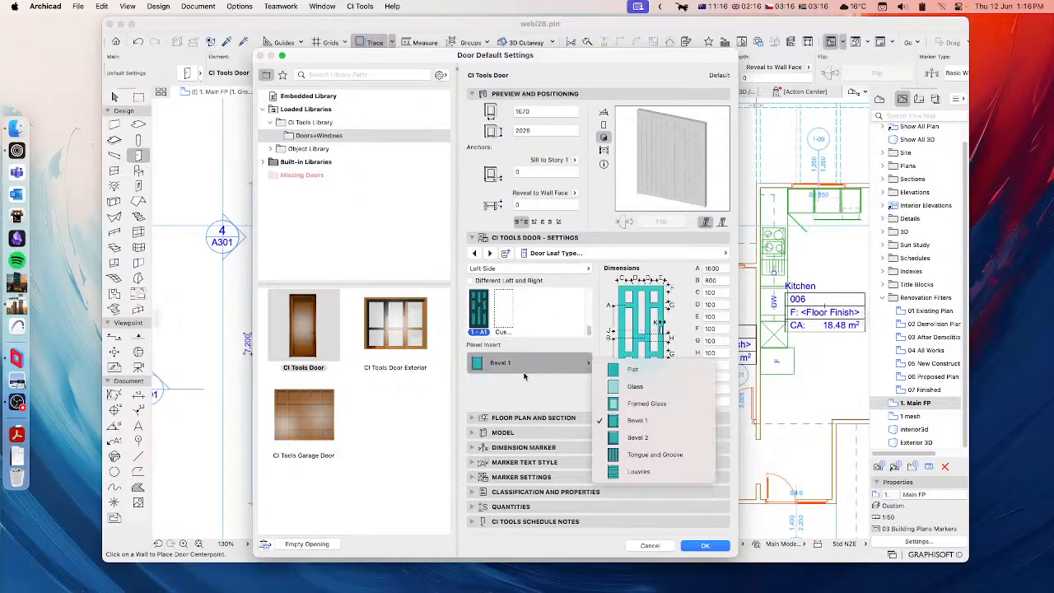
left_click(663, 471)
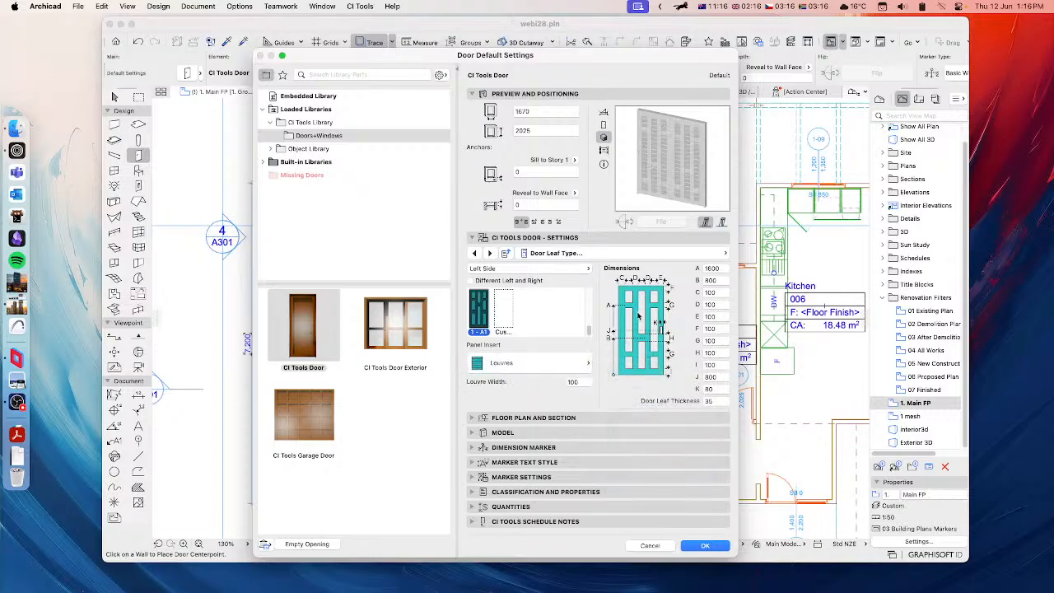
Step: Try the 1-E and 1-F door leaf designs, and set the design to 1-C
left_click(597, 256)
left_click(597, 260)
left_click_drag(588, 330, 589, 295)
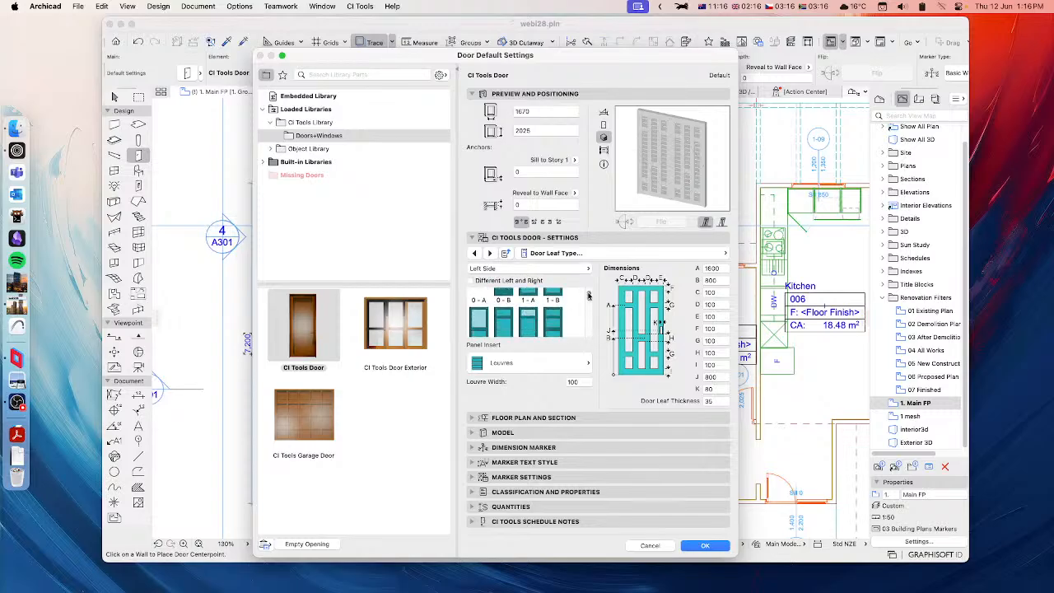
scroll(589, 295, "down", 1)
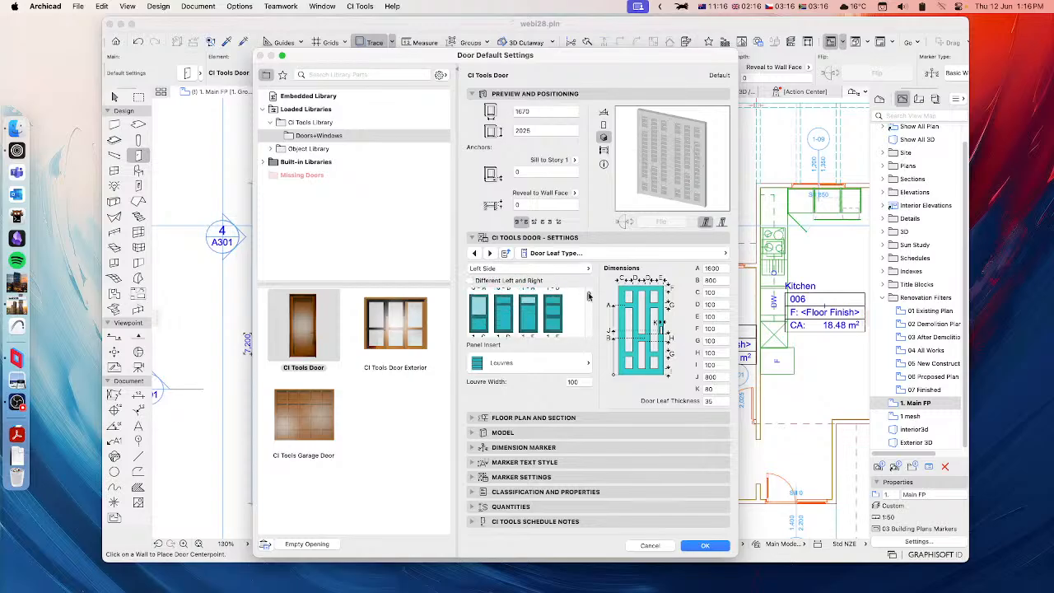
left_click(527, 315)
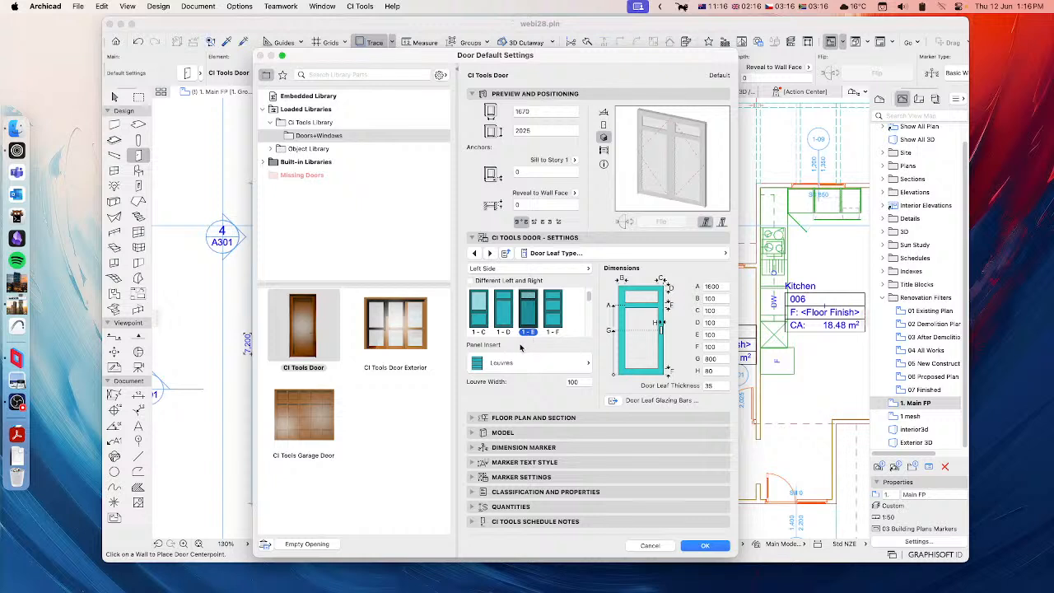
left_click(550, 314)
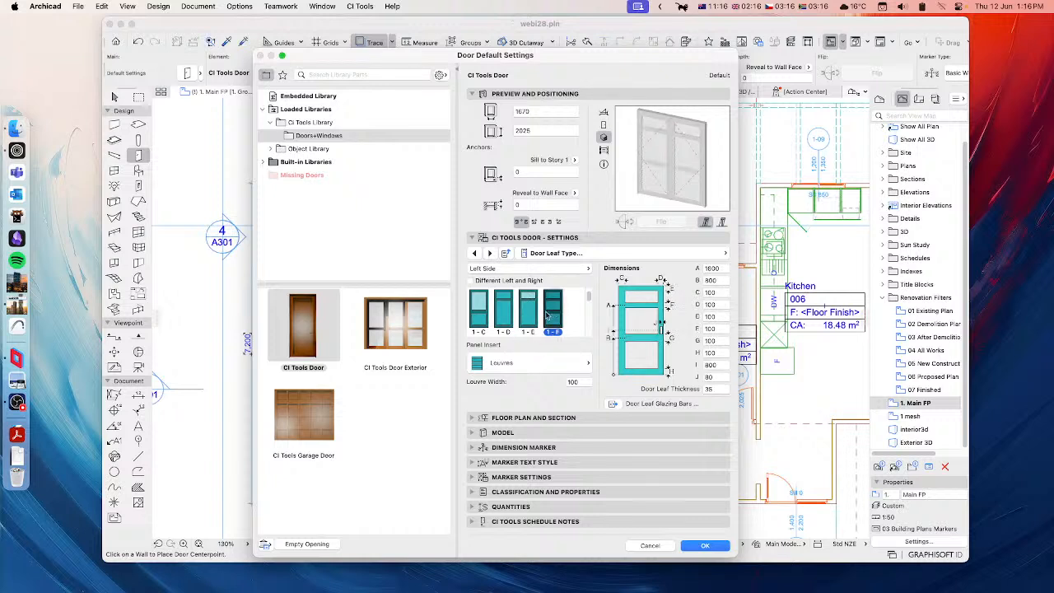
left_click(476, 315)
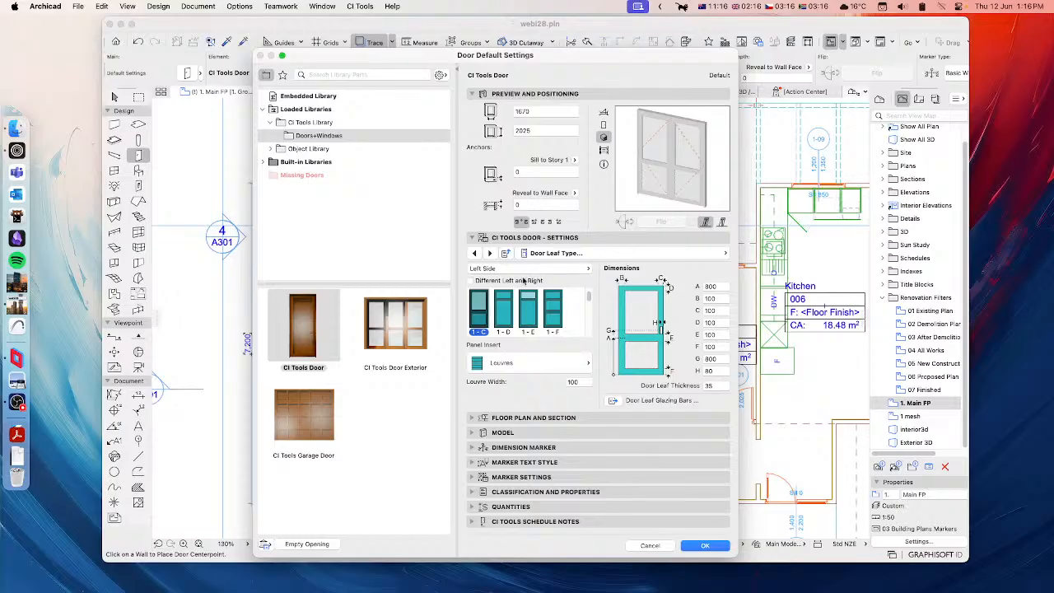
Step: Allow different left and right leaves, set the right leaf design to 1-P, and accept the default door settings
left_click(470, 282)
left_click(514, 270)
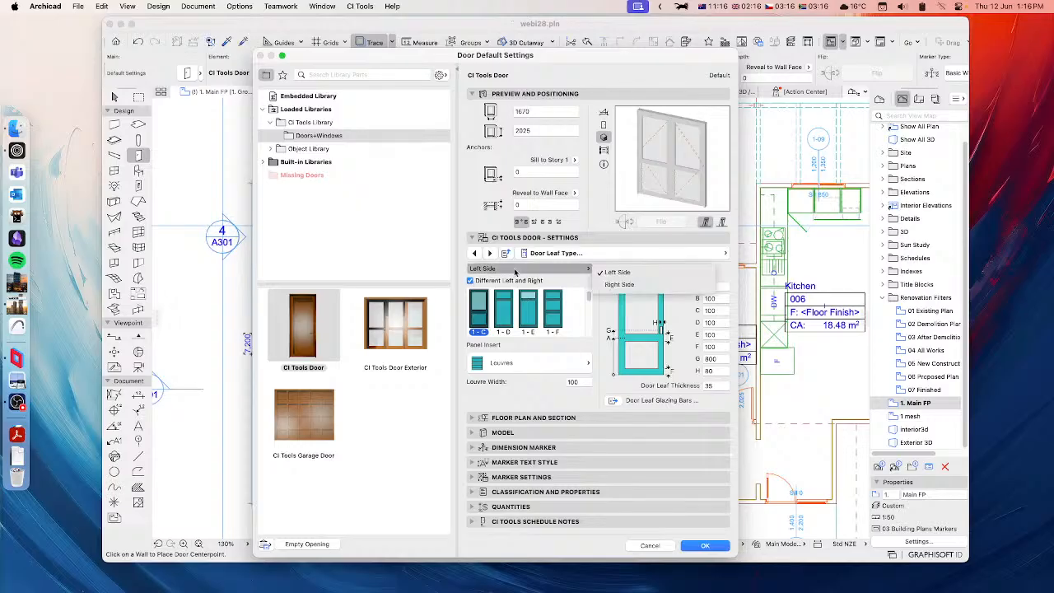
left_click(624, 285)
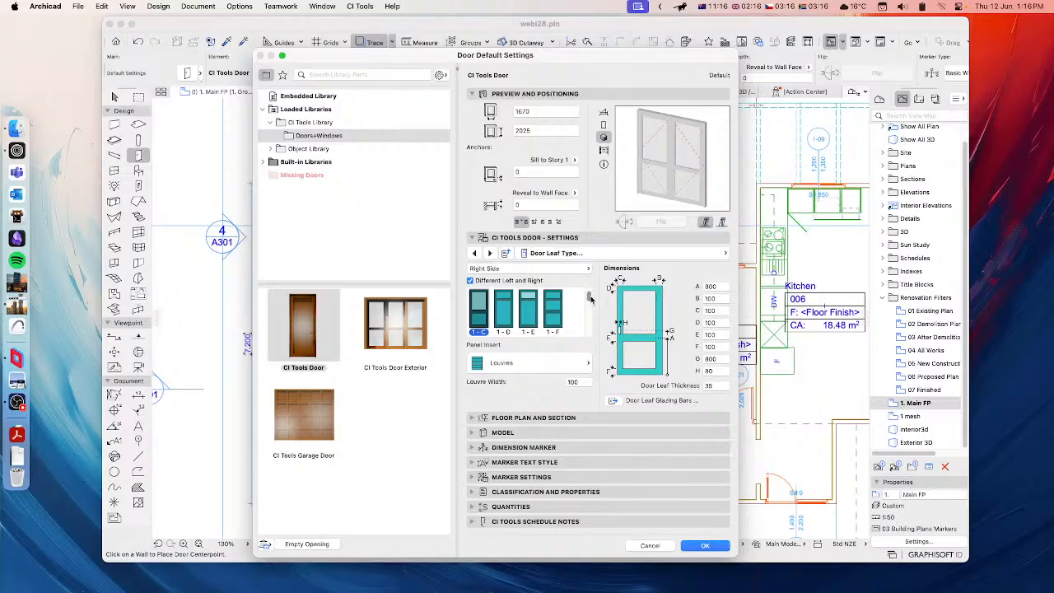
scroll(553, 311, "down", 5)
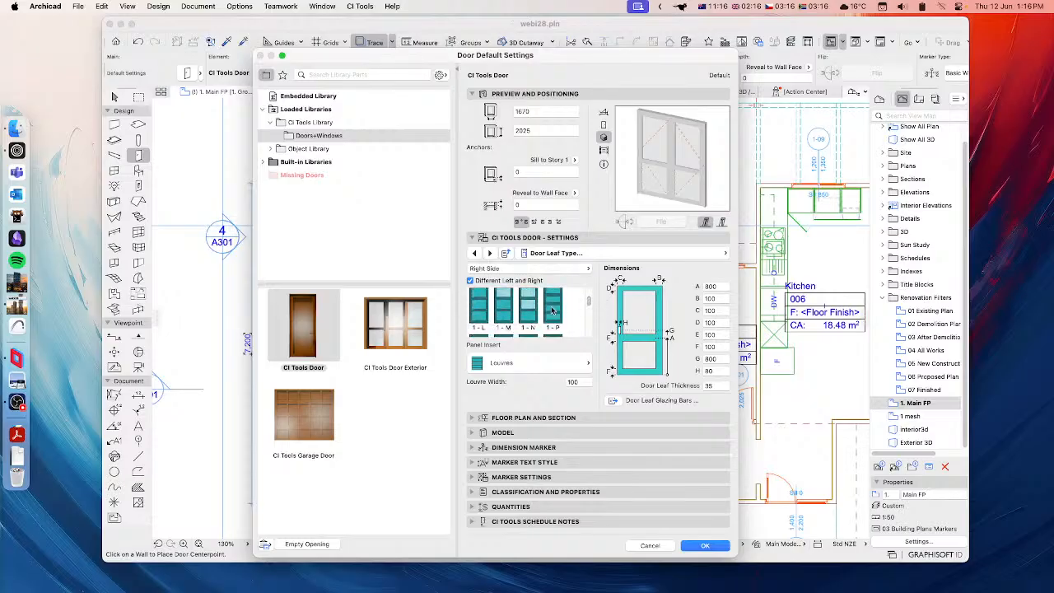
left_click(553, 310)
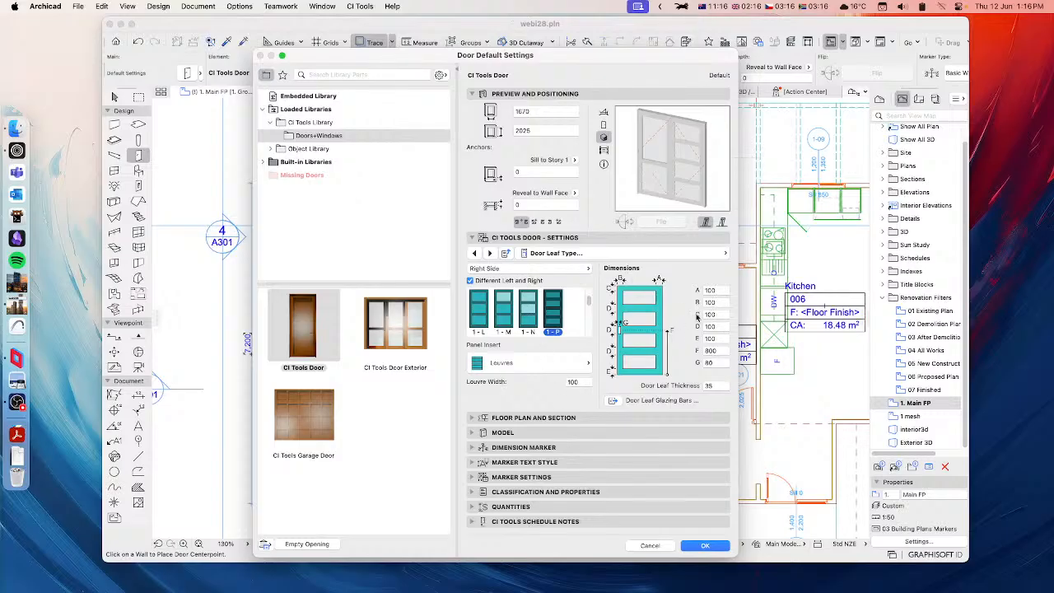
left_click(499, 268)
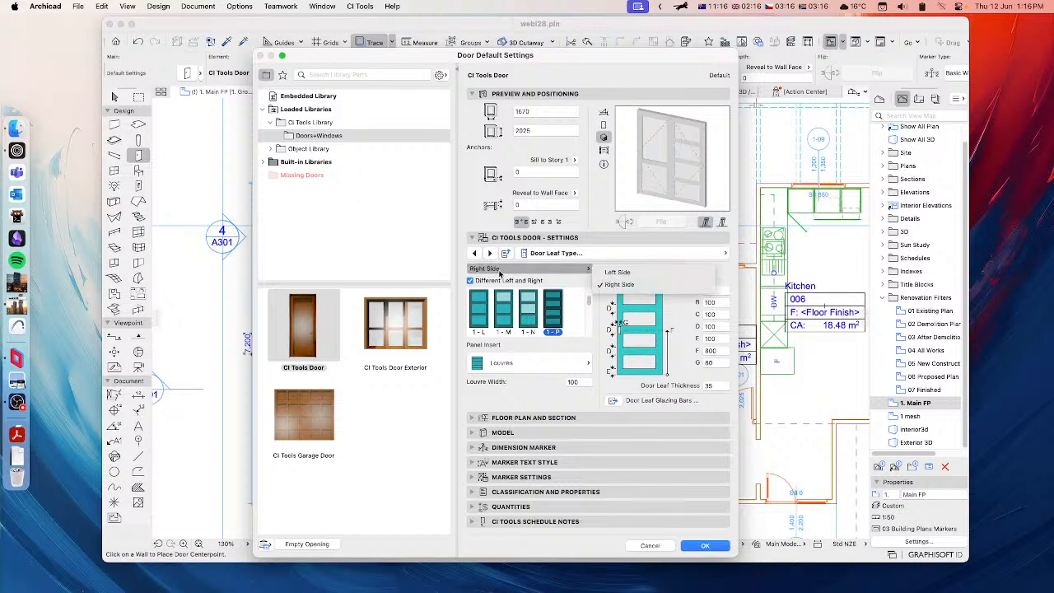
left_click(634, 280)
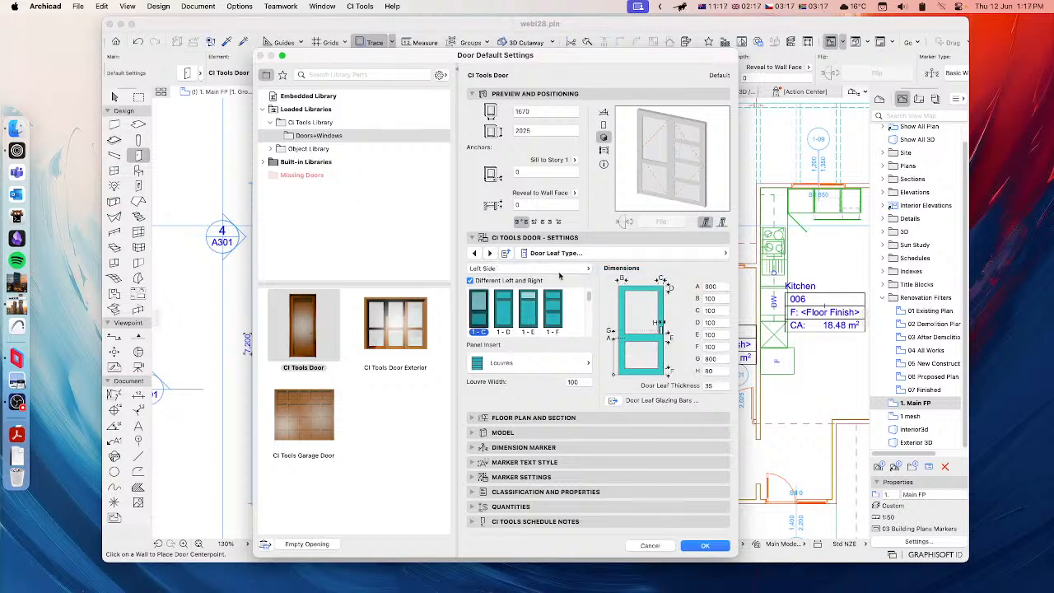
left_click(706, 545)
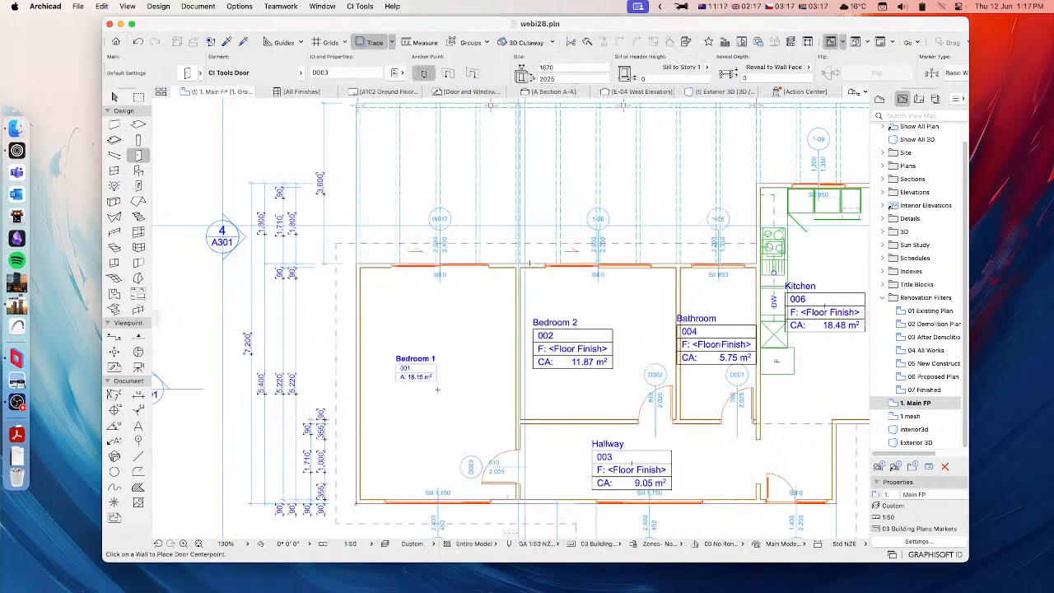
Step: Place the double door in Bedroom 1's outer wall facing the B/A201 marker, with its leaves opening outwards
middle_click_drag(378, 350, 484, 318)
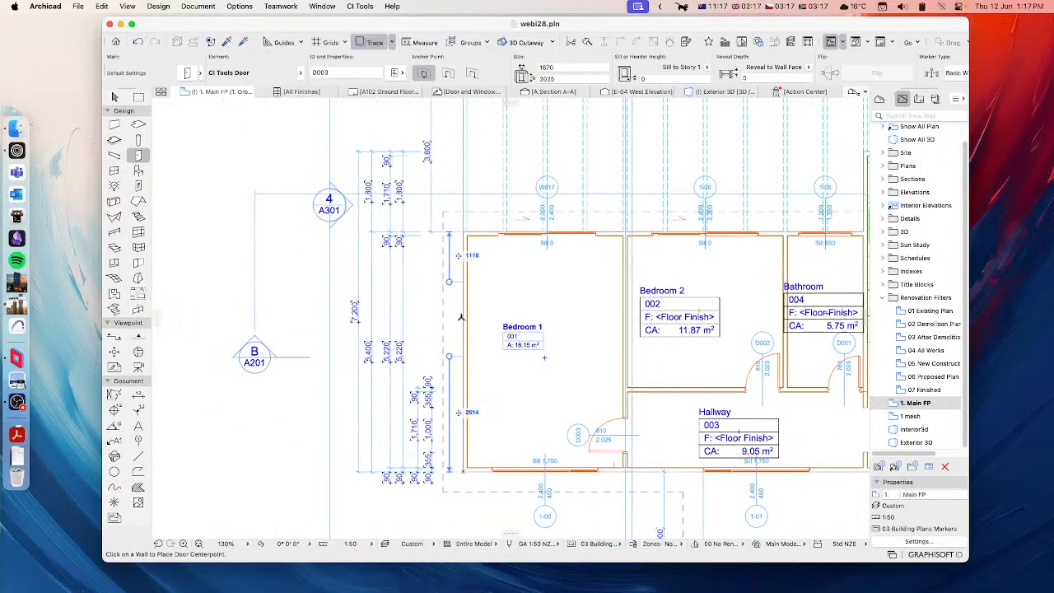
left_click(462, 317)
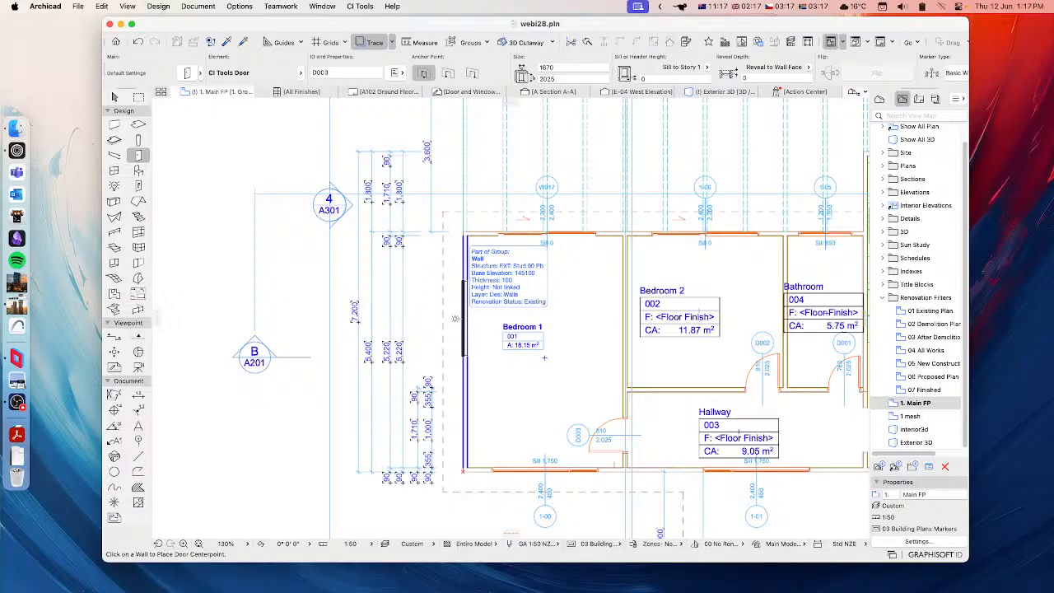
left_click(455, 318)
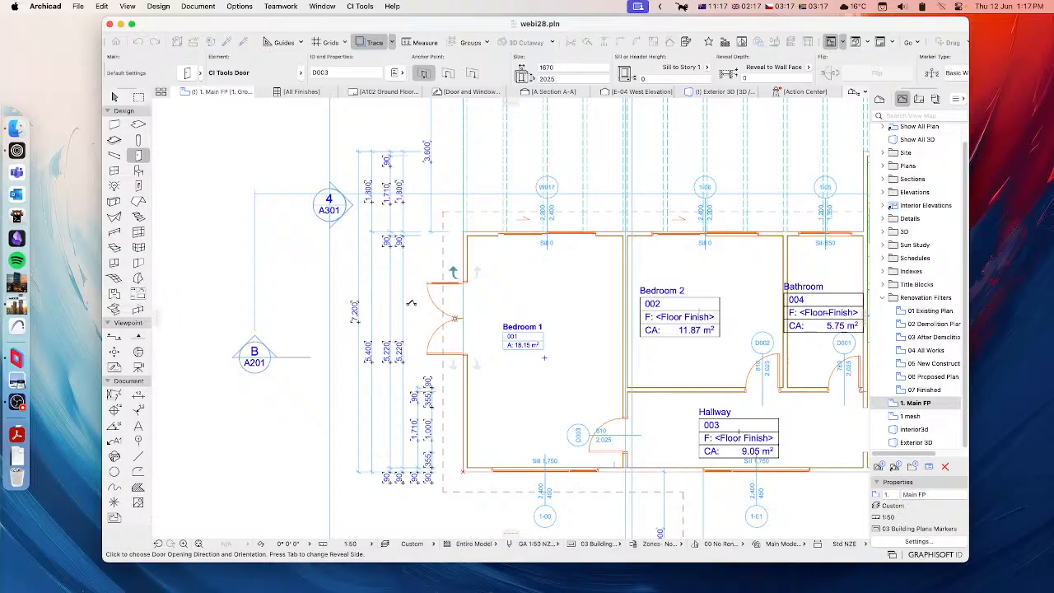
left_click(410, 304)
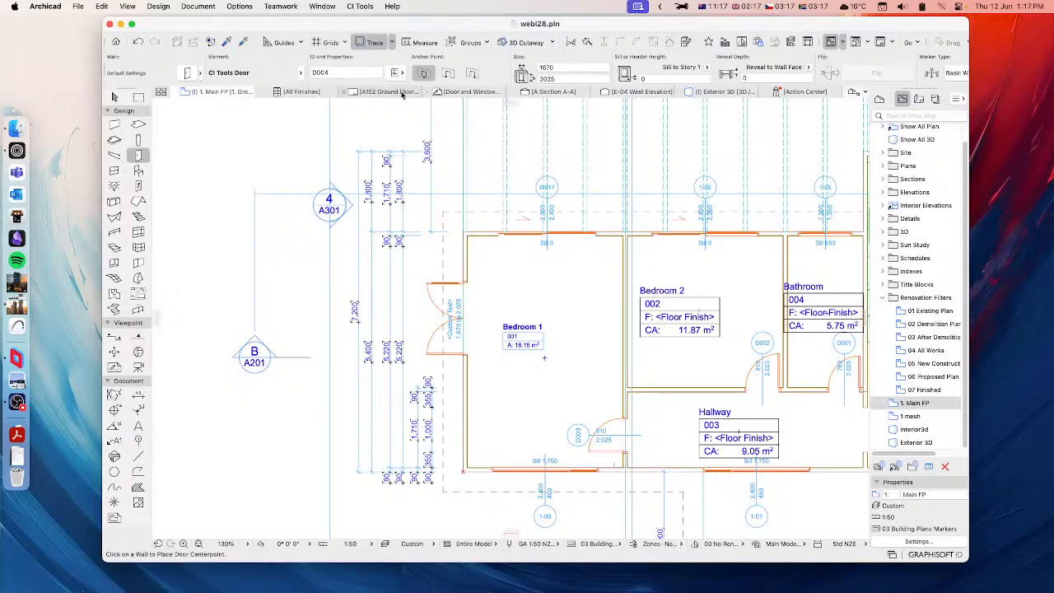
Step: Examine the newly placed double door in the Exterior 3D view
left_click(706, 93)
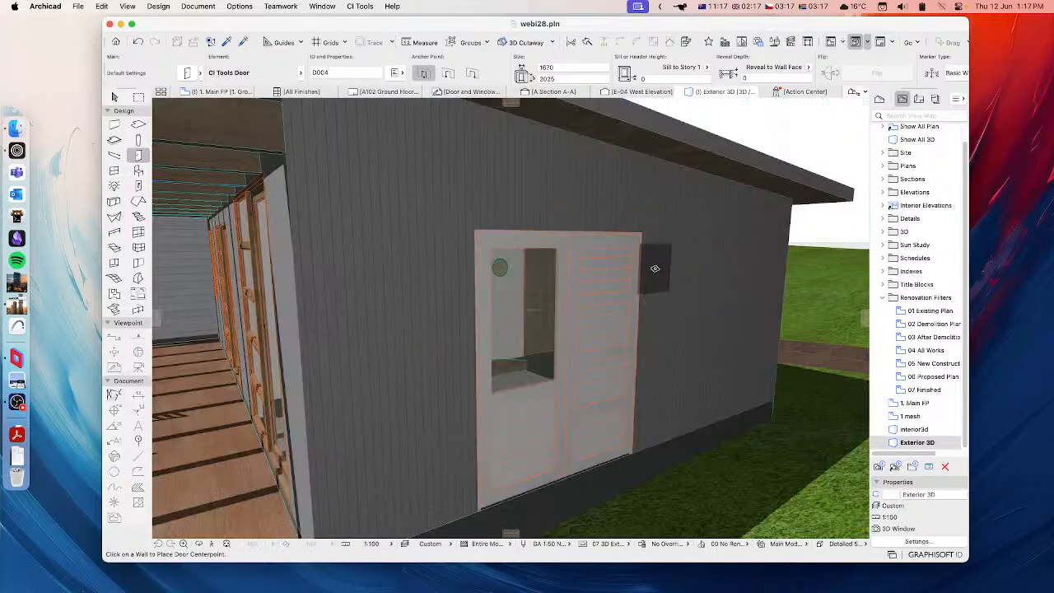
middle_click_drag(628, 274, 550, 295, "shift")
scroll(533, 333, "up", 4)
scroll(534, 333, "up", 3)
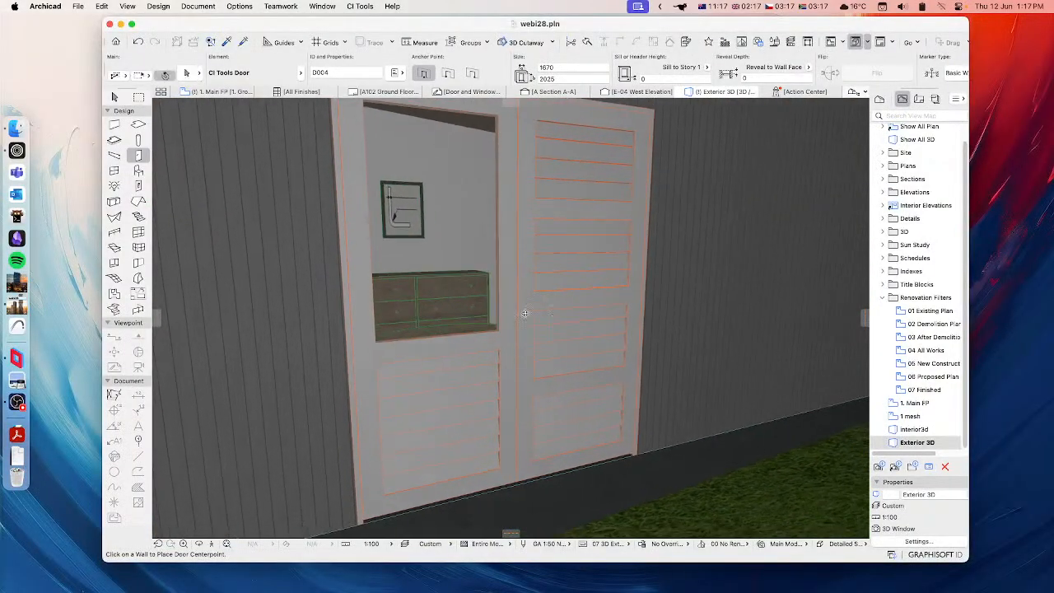
left_click(114, 96)
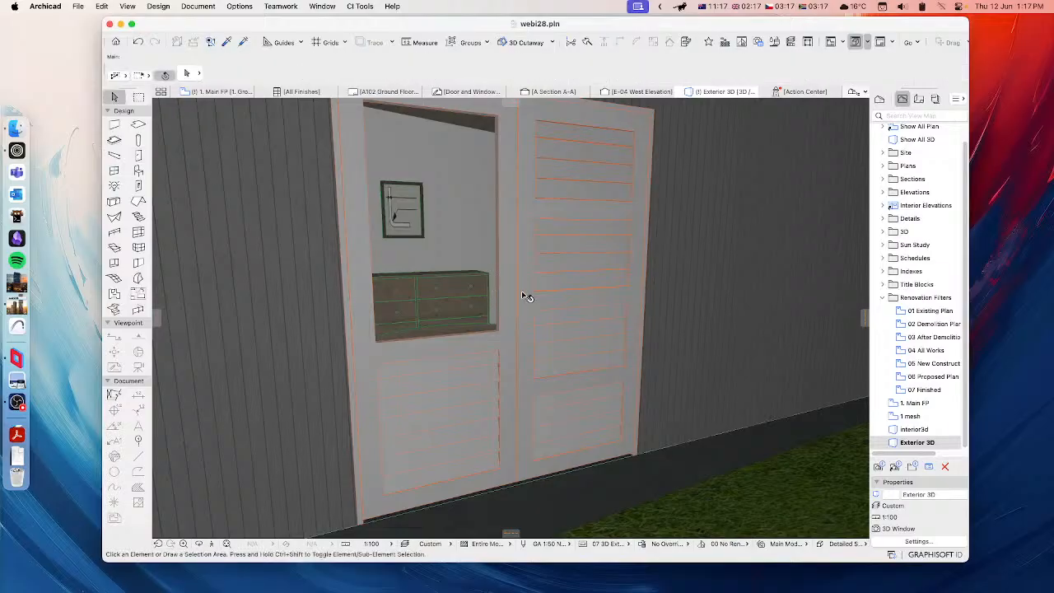
middle_click_drag(536, 299, 587, 317, "shift")
Step: Check the placed double door's leaf type settings, cancel the dialog and deselect the door
left_click(547, 321)
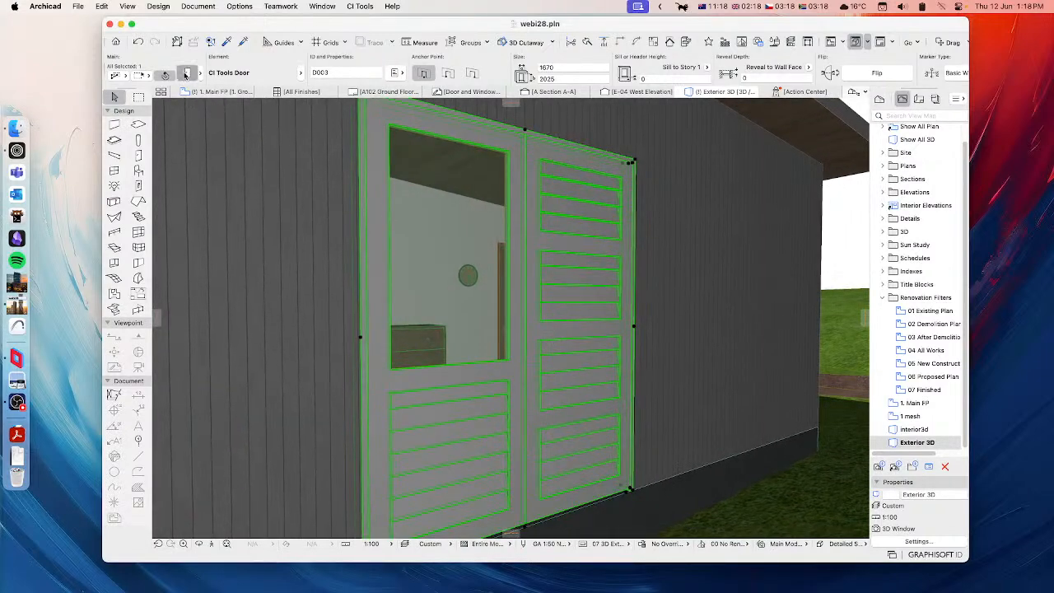
left_click(186, 74)
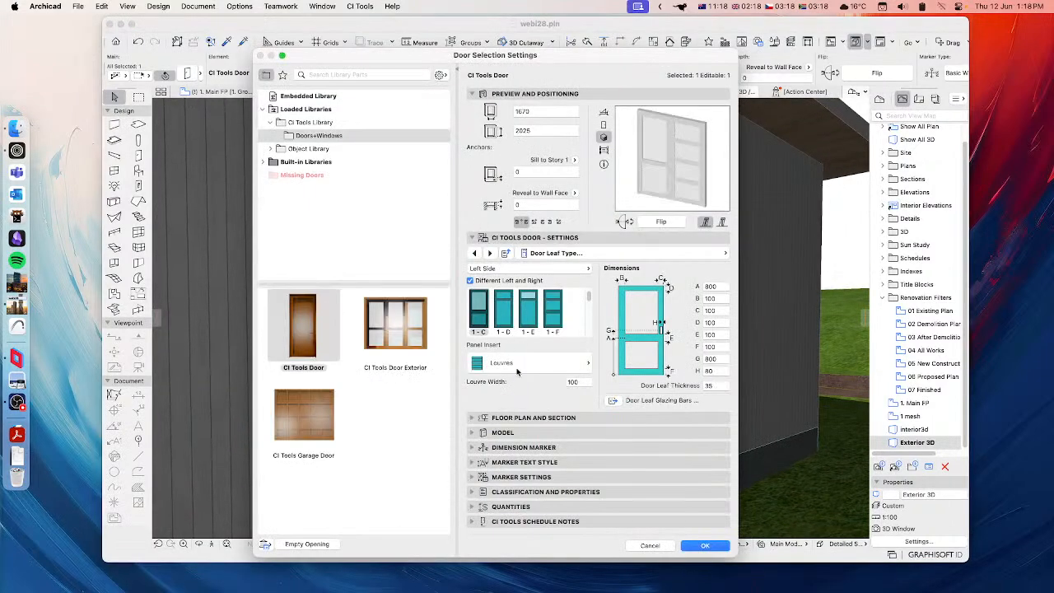
left_click(649, 545)
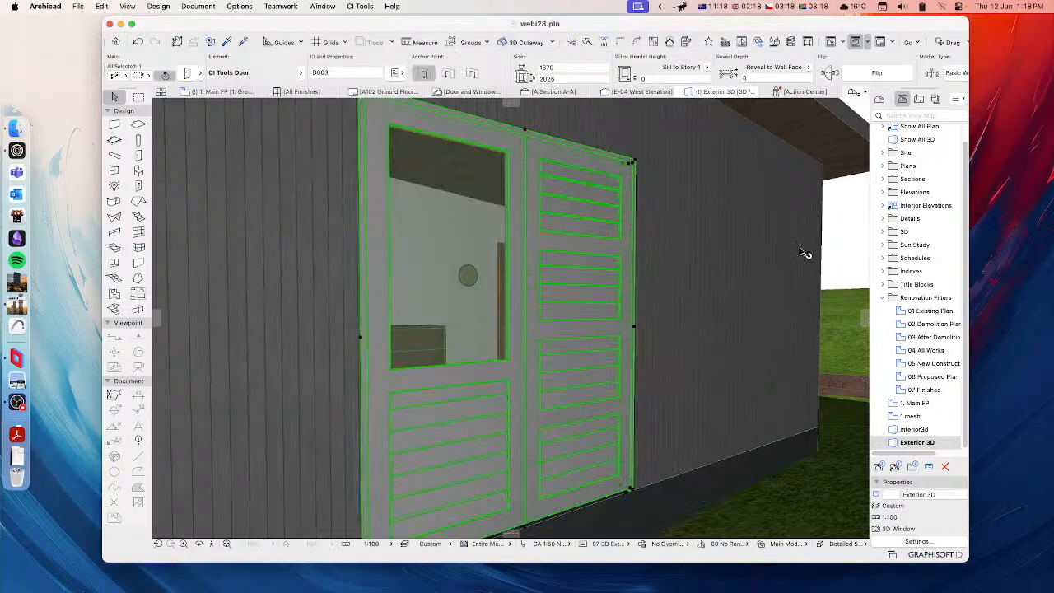
left_click(833, 227)
Step: Select the placed double door in the 3D view and open its settings
mouse_move(469, 265)
middle_mouse_down("shift")
mouse_move(442, 284)
mouse_move(447, 261)
mouse_move(436, 284)
mouse_move(473, 275)
middle_mouse_up("shift")
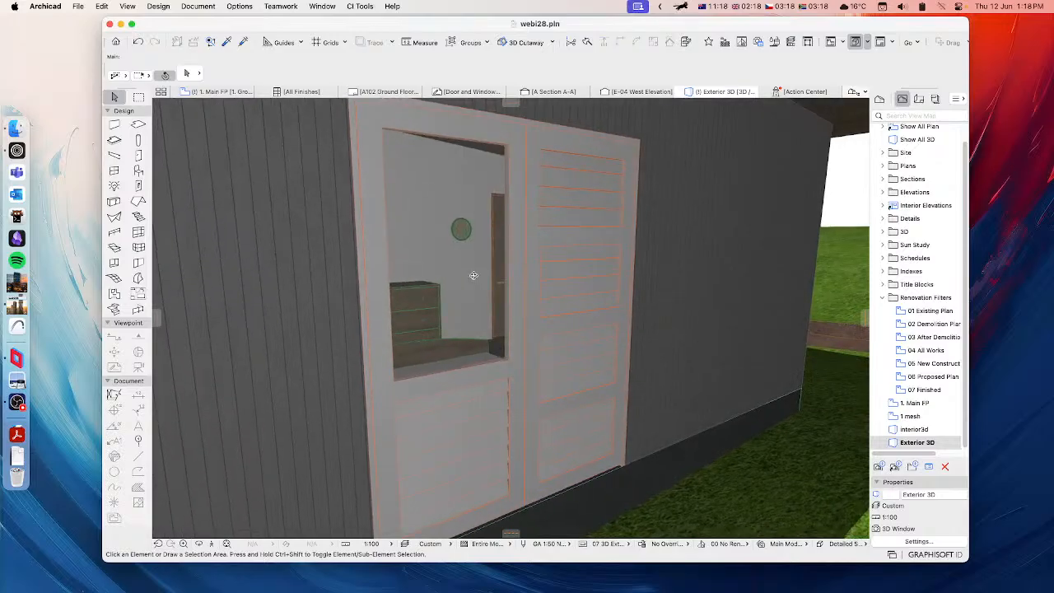
mouse_move(554, 271)
middle_mouse_down("shift")
mouse_move(495, 274)
mouse_move(537, 259)
middle_mouse_up("shift")
left_click(553, 257)
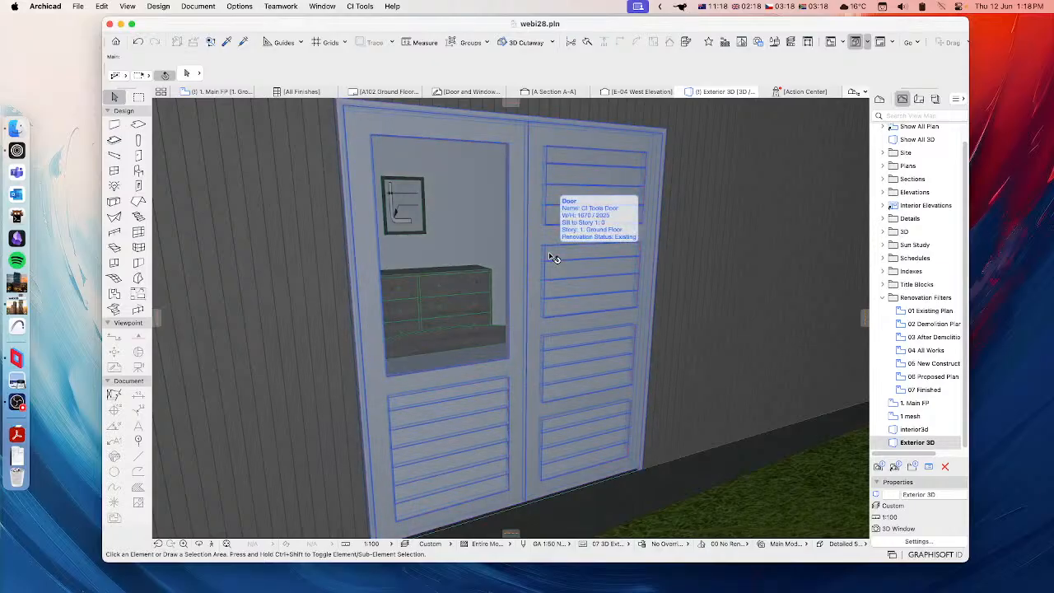
left_click(554, 258)
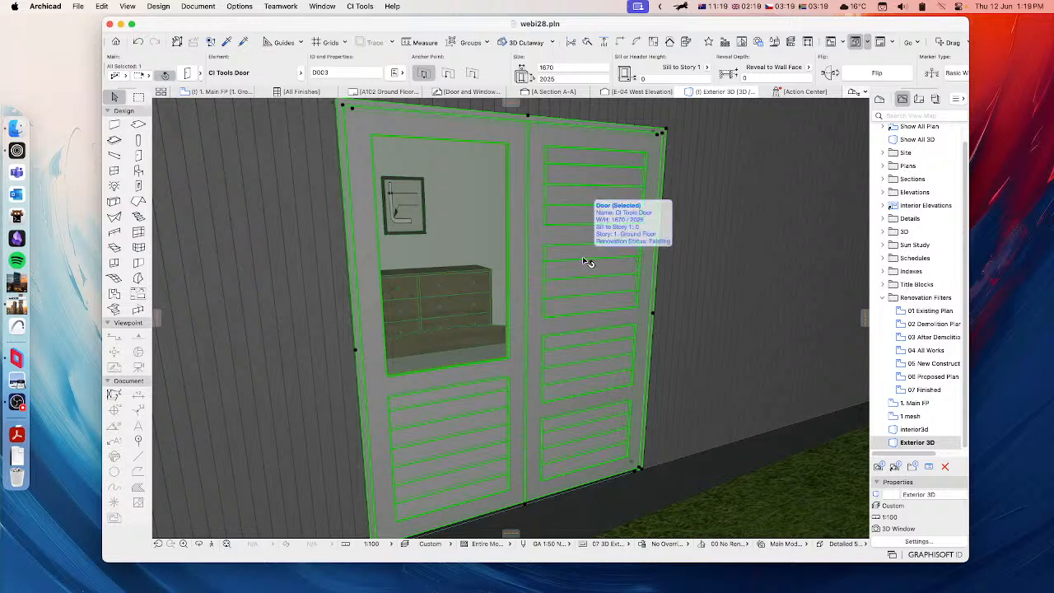
left_click(188, 75)
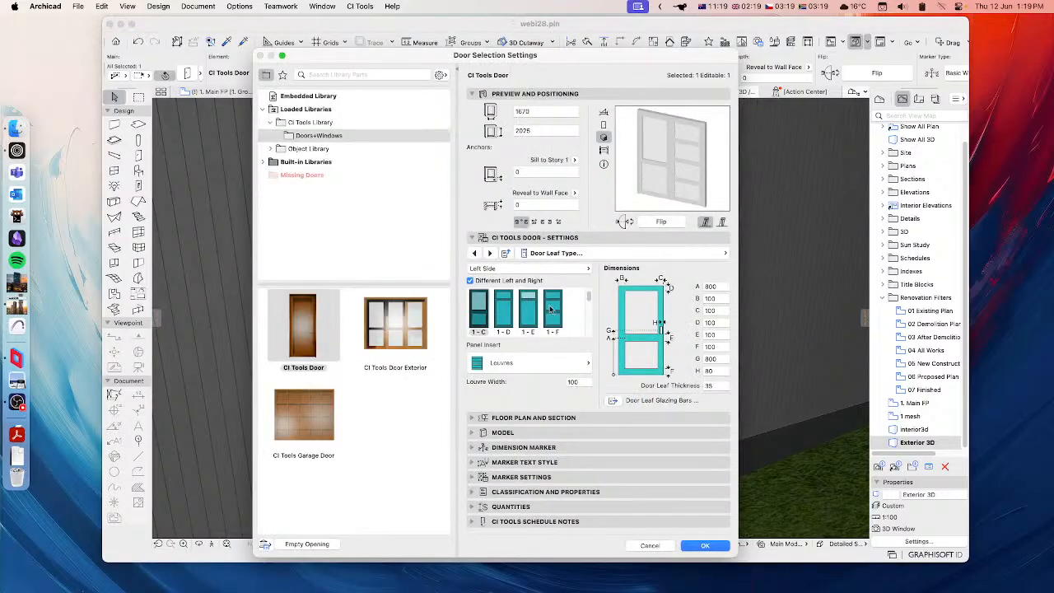
Step: Review the selected door's key dimensions, snap sizes and door type settings
left_click(617, 252)
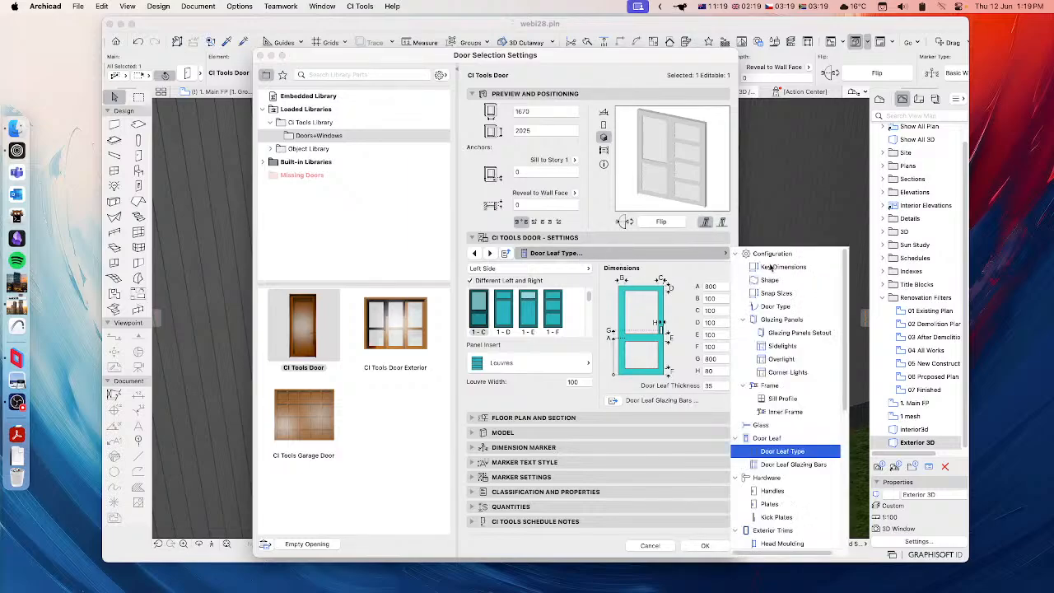
left_click(770, 266)
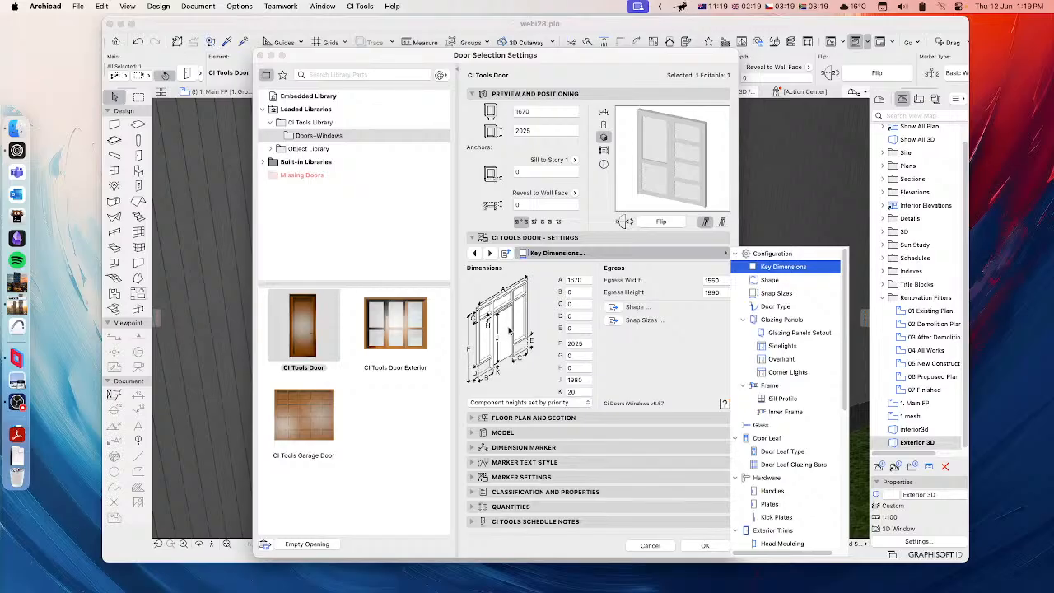
left_click(773, 294)
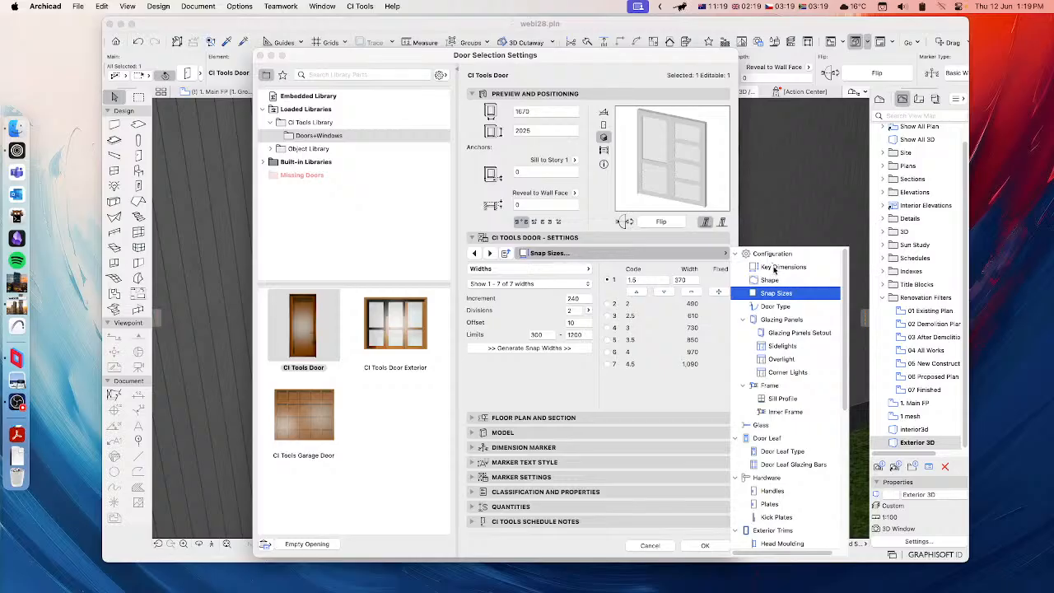
left_click(767, 307)
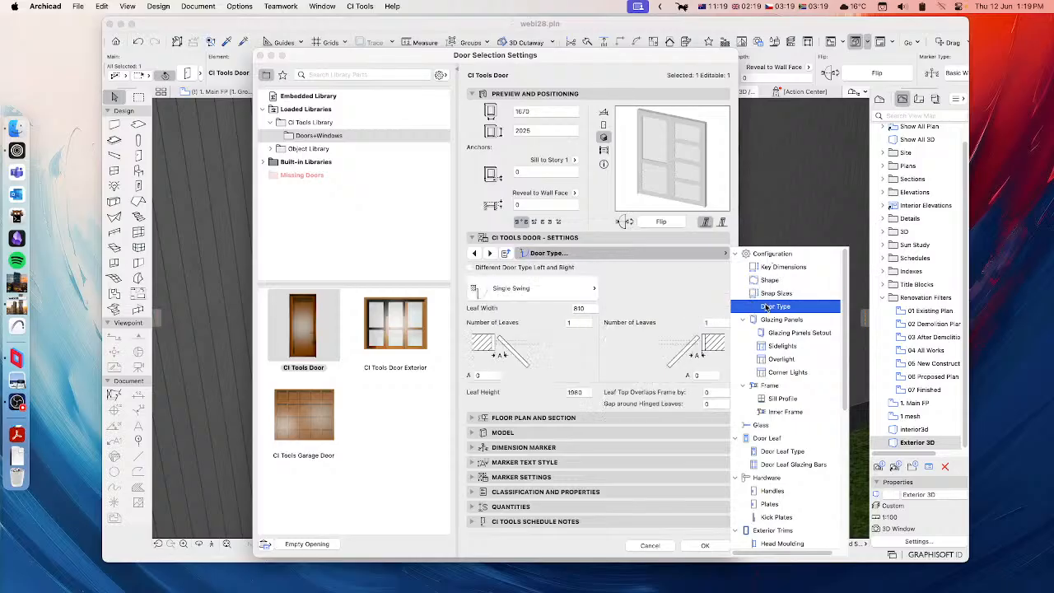
Step: Review the door's glazing panel settings, covering panel setout, sidelights, overlight, corner lights and the available muntin patterns
left_click(776, 321)
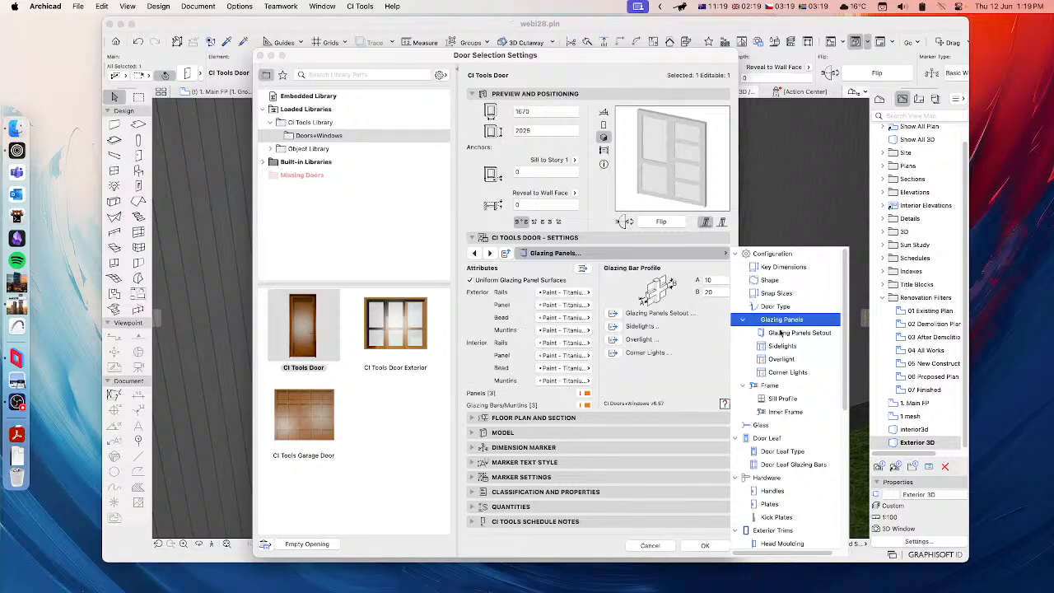
left_click(782, 333)
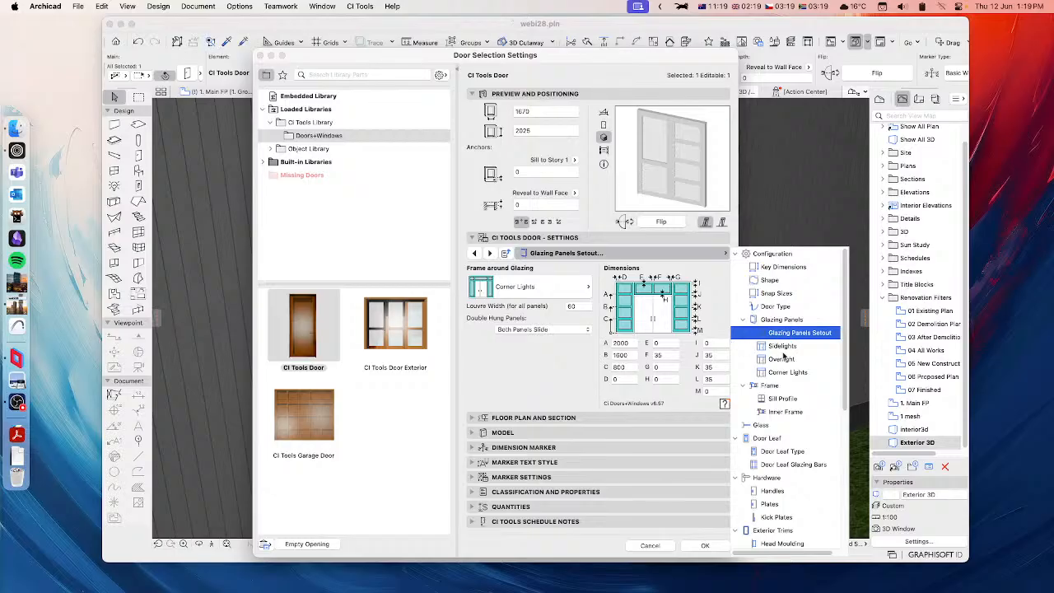
left_click(775, 346)
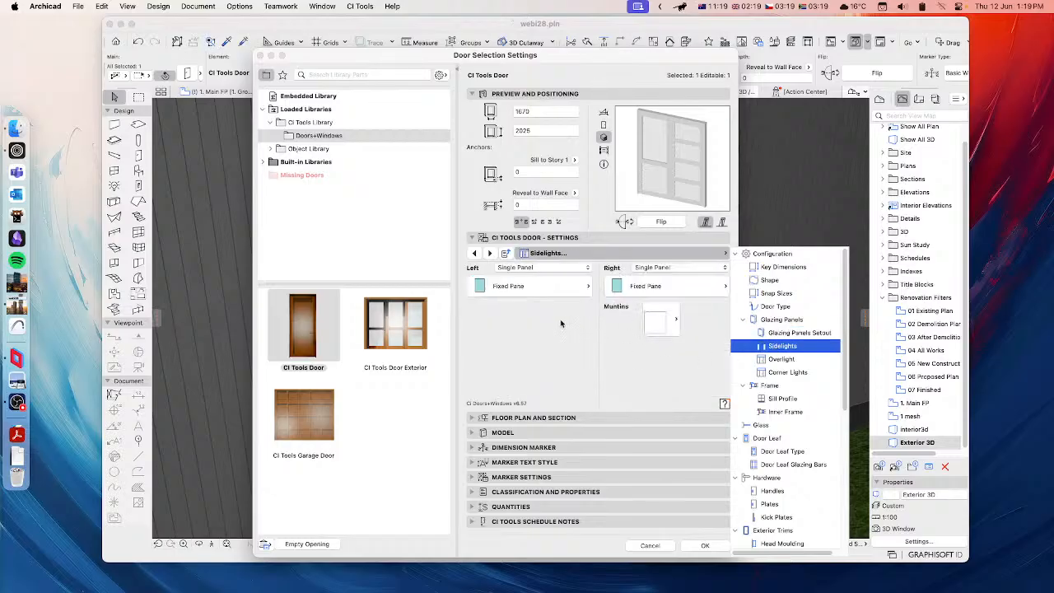
left_click(779, 360)
left_click(780, 373)
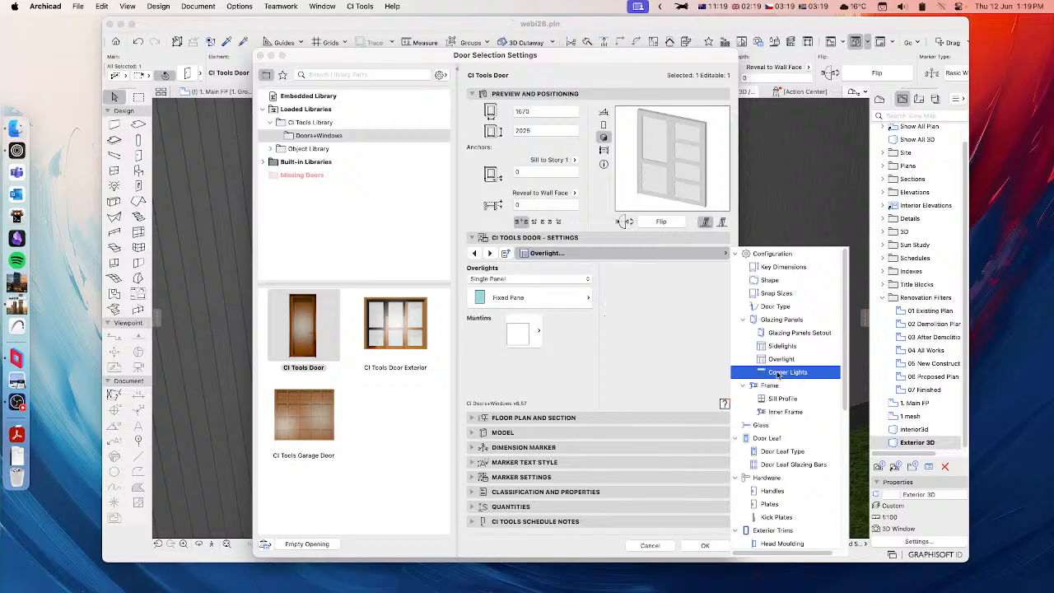
left_click(655, 325)
left_click(657, 324)
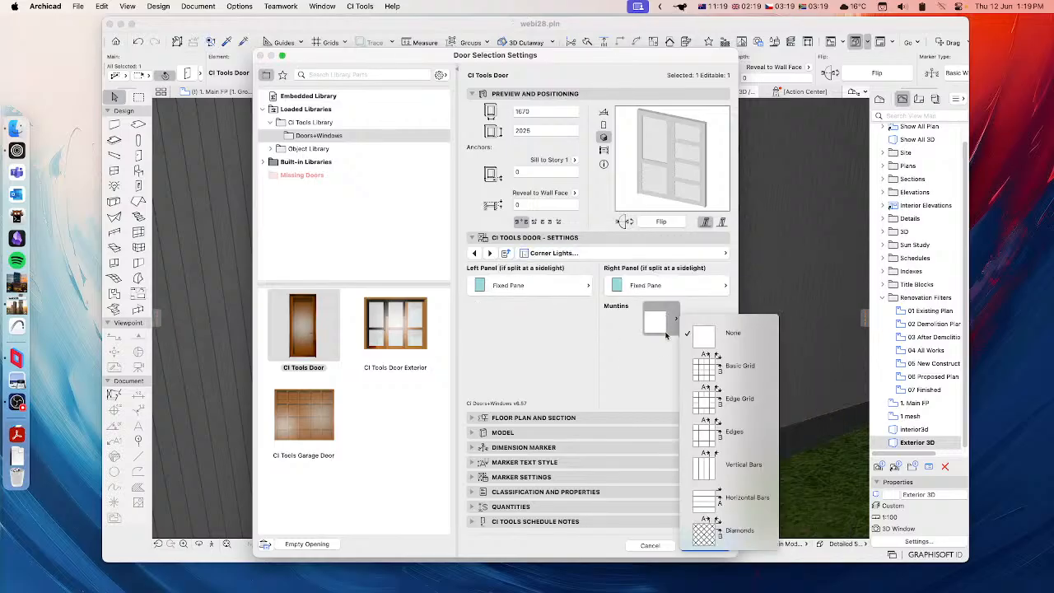
left_click(574, 350)
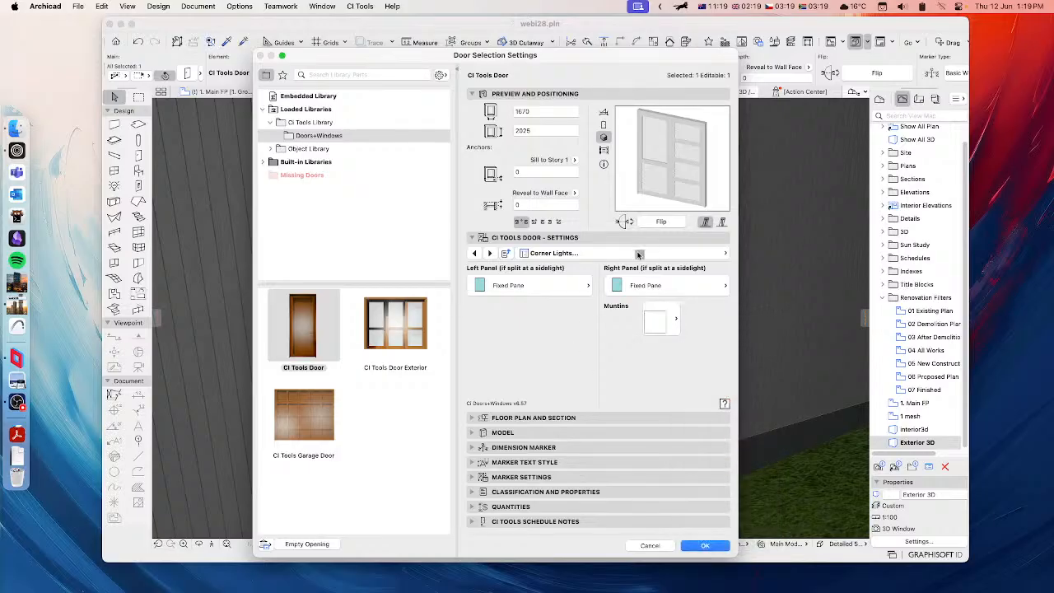
left_click(639, 252)
left_click(772, 320)
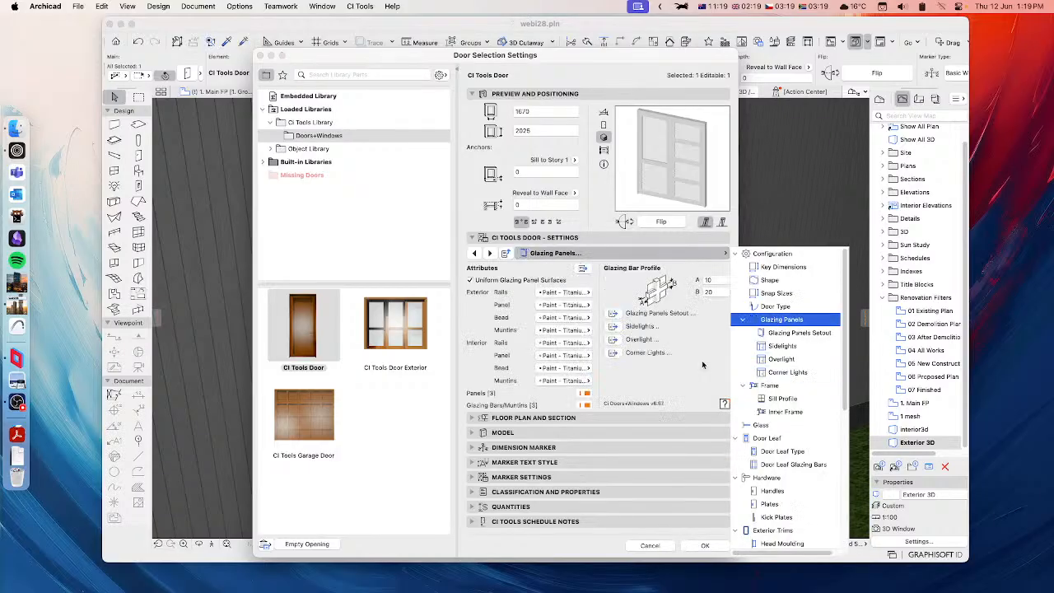
Step: Review the door's frame, glass and door leaf glazing bar settings
left_click(768, 386)
left_click(673, 372)
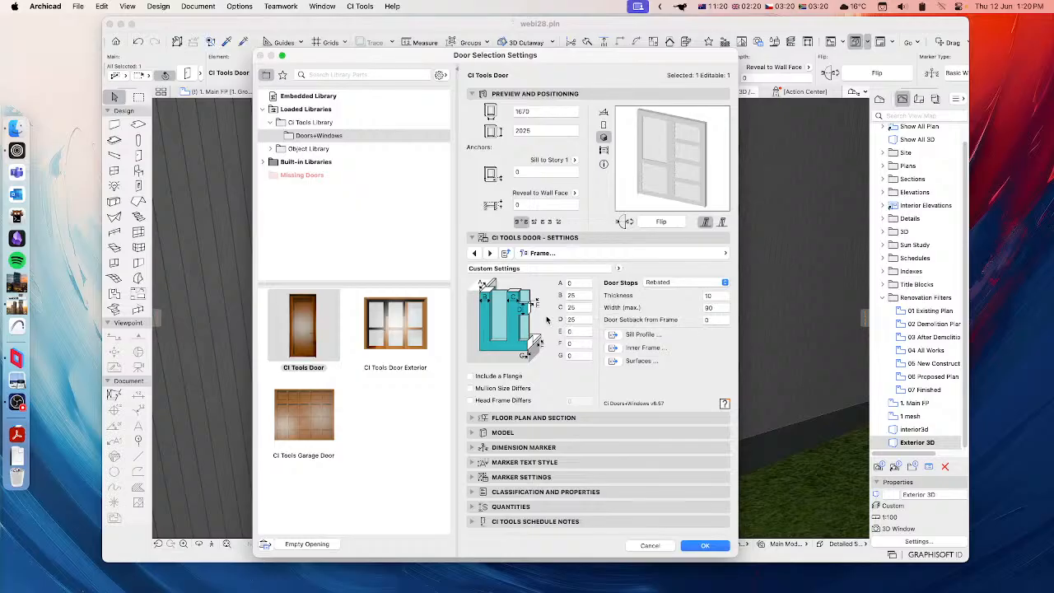
left_click(625, 255)
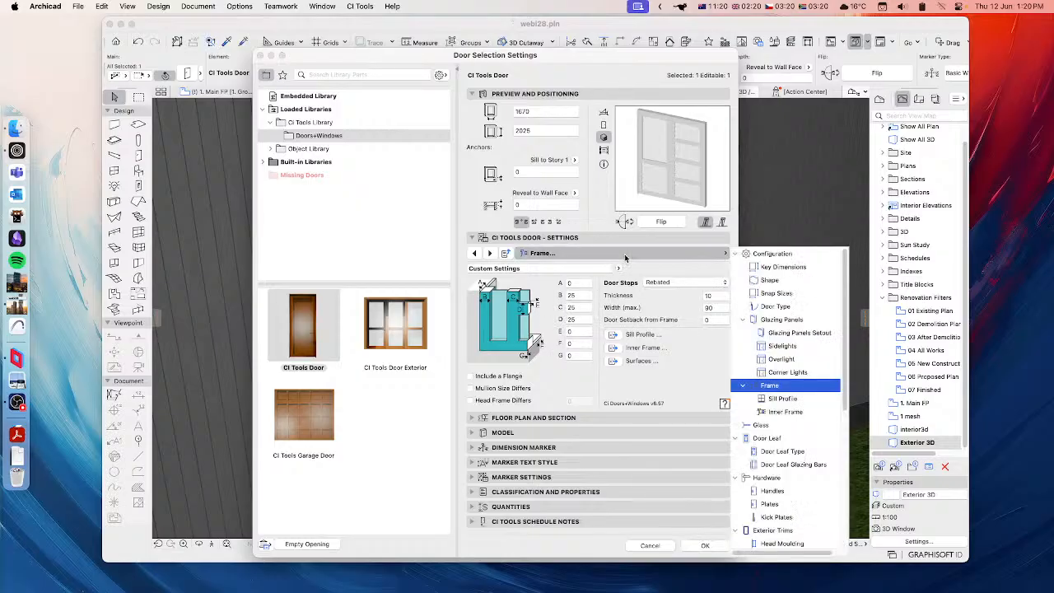
left_click(757, 425)
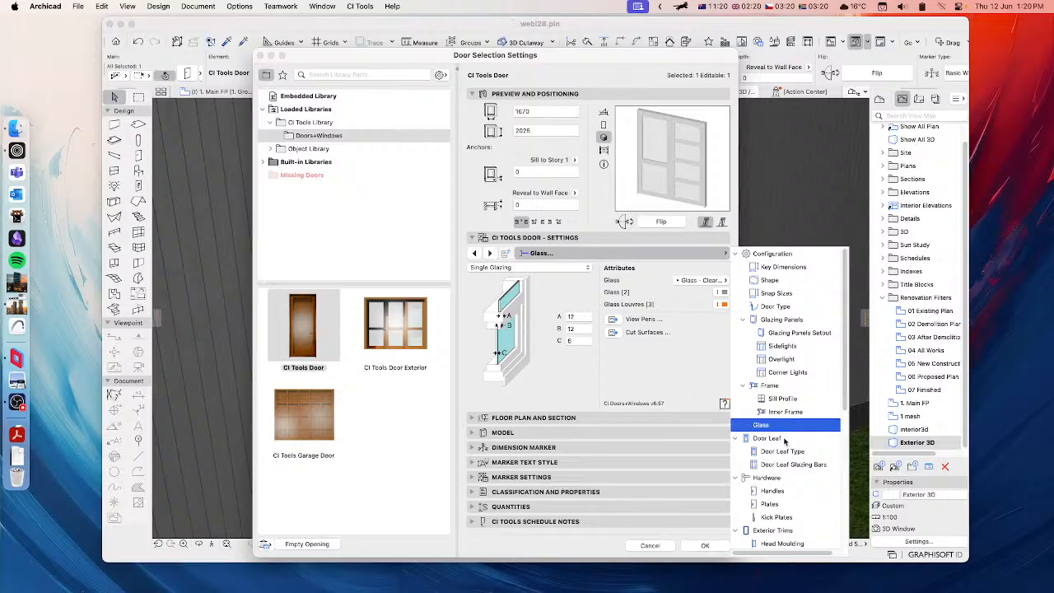
left_click(779, 464)
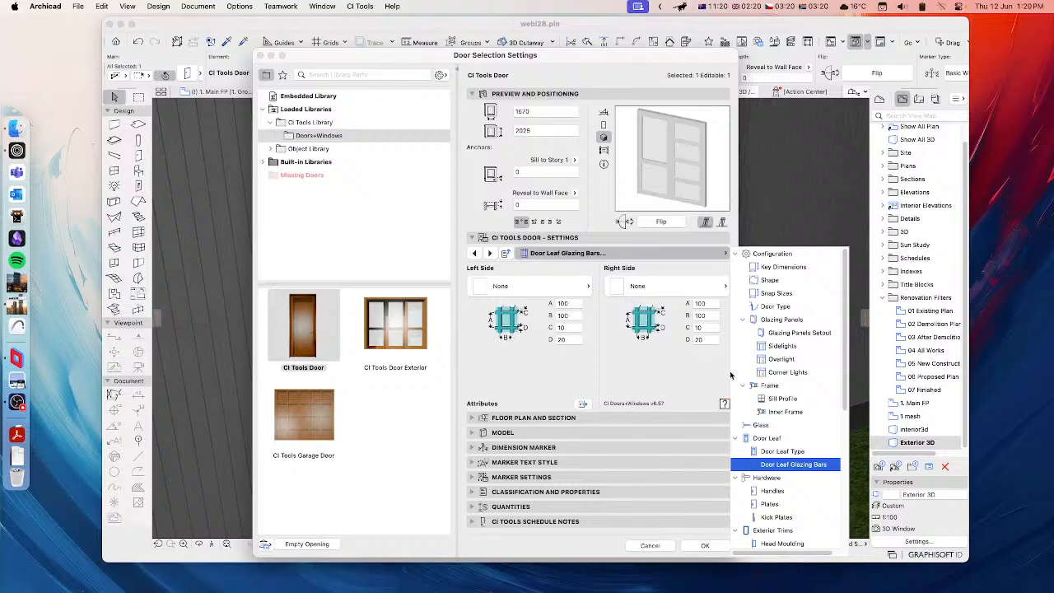
Step: Set the door's exterior handle to D-Pull in the hardware settings
scroll(731, 375, "down", 5)
left_click(764, 364)
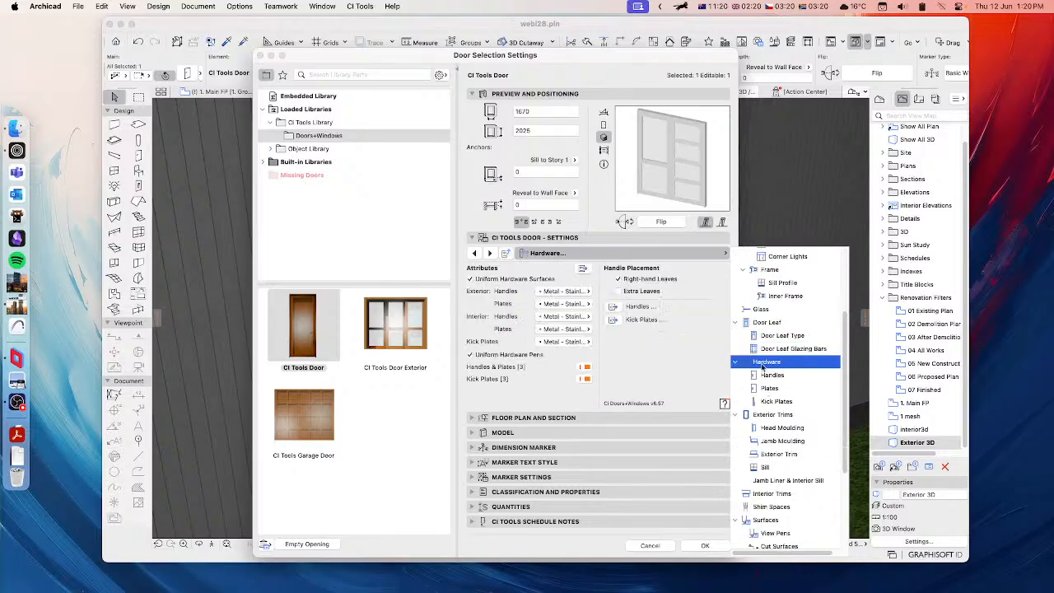
left_click(770, 378)
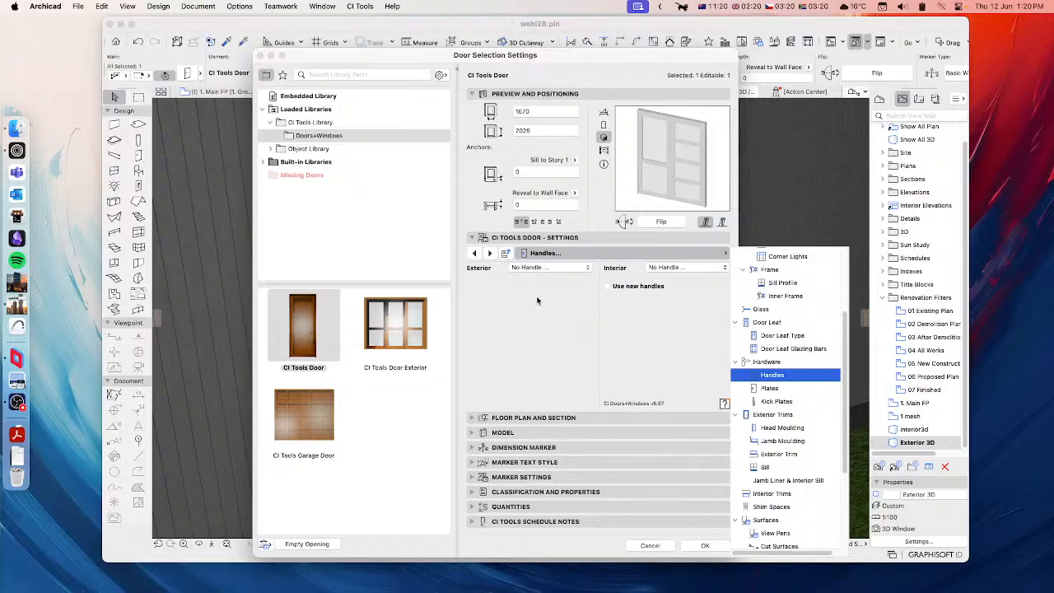
left_click(594, 277)
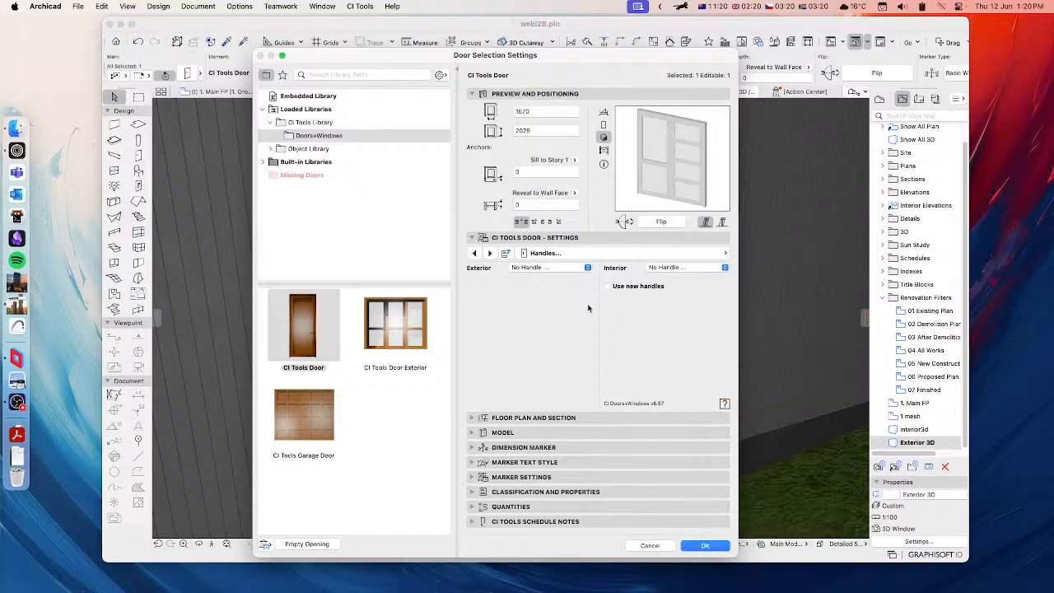
left_click(563, 267)
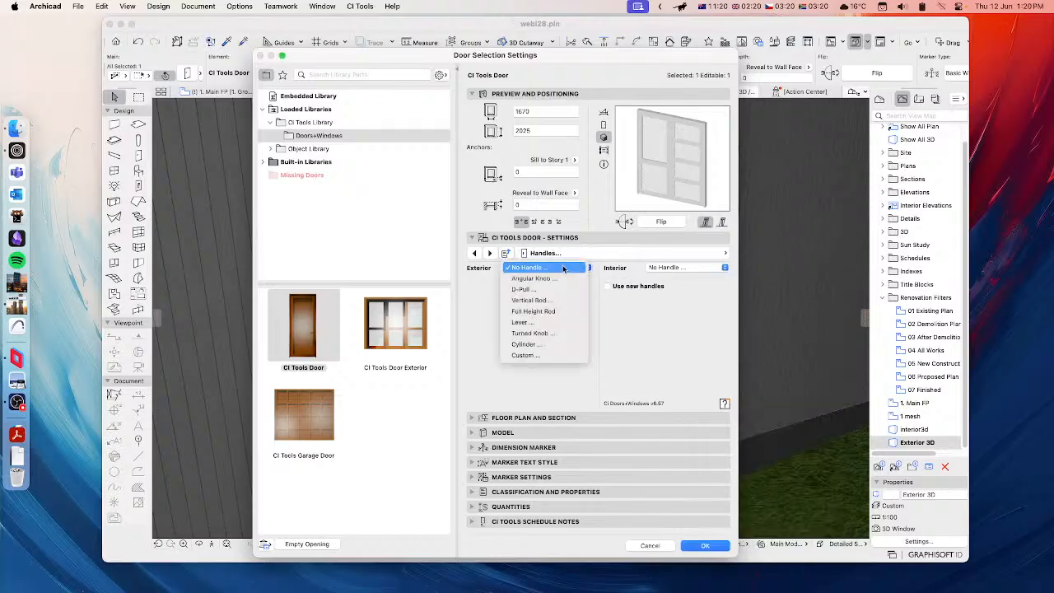
left_click(529, 290)
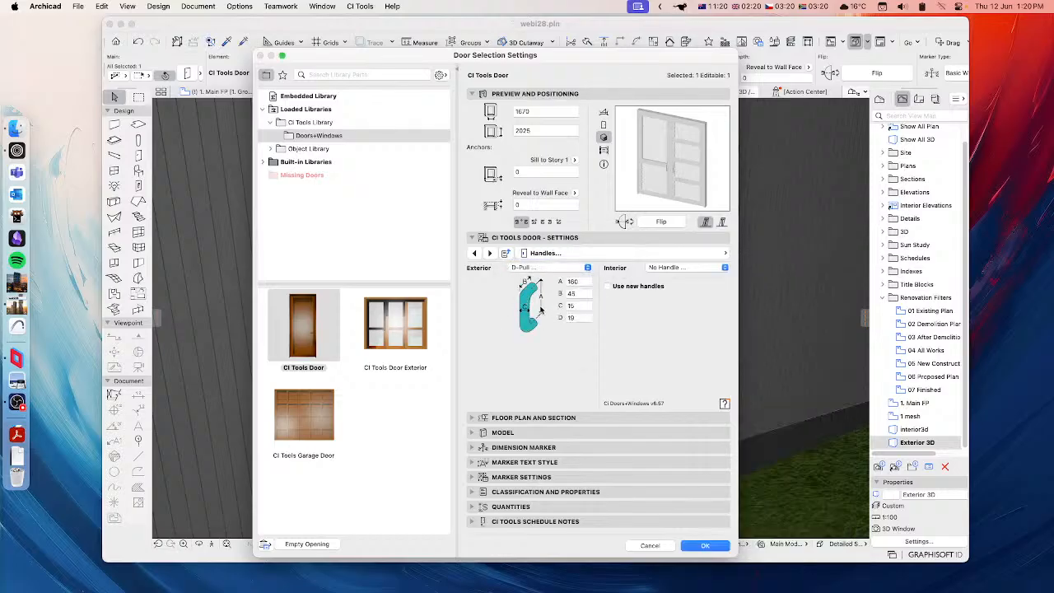
Step: Review the door's plates, kick plates, plan view items, schedule data, listing parameters and snap sizes
left_click(600, 259)
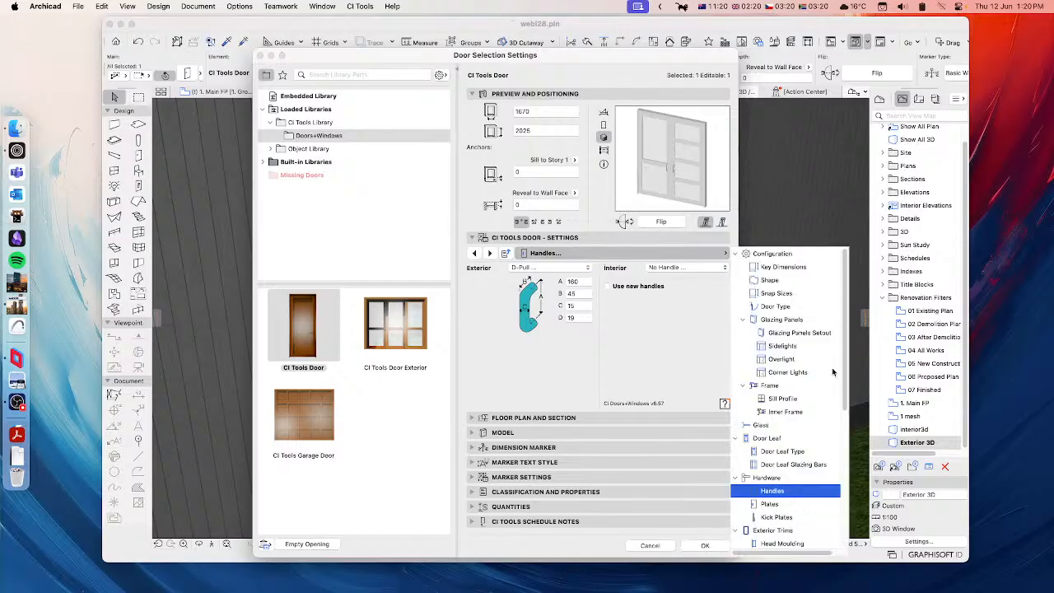
left_click(769, 506)
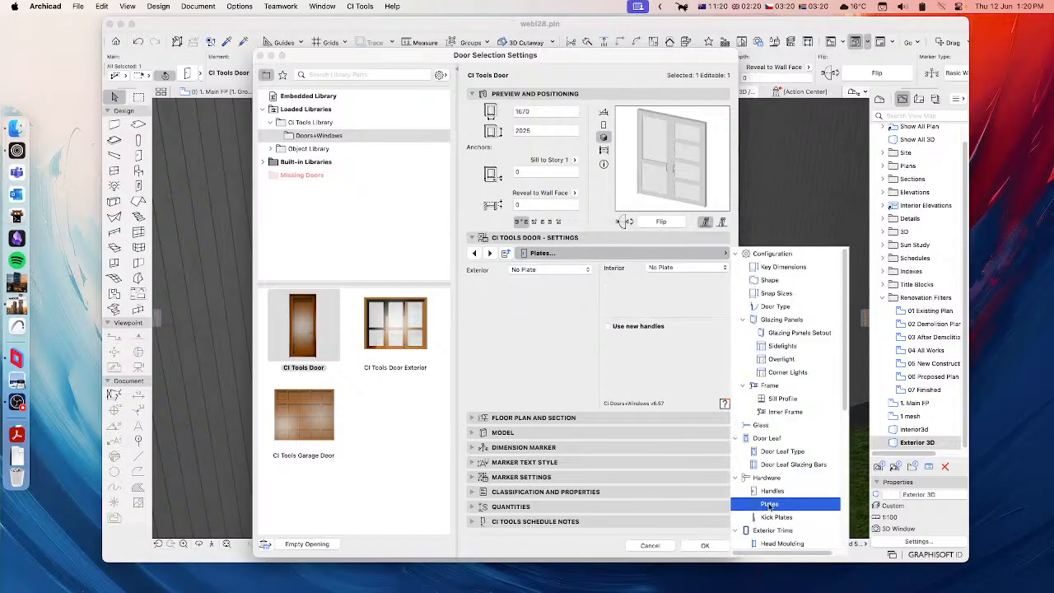
left_click(778, 517)
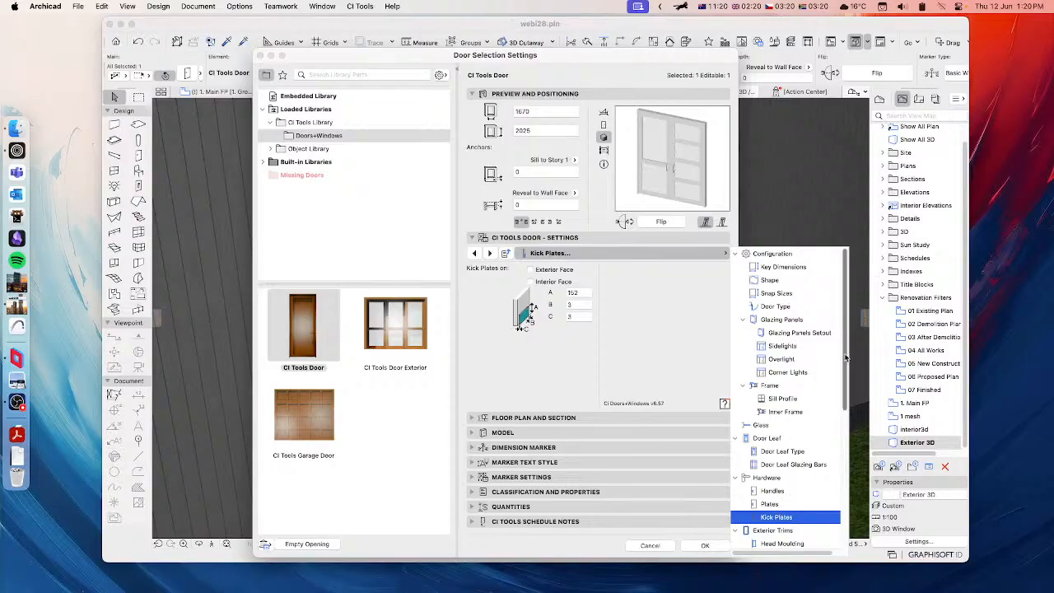
left_click_drag(845, 359, 851, 491)
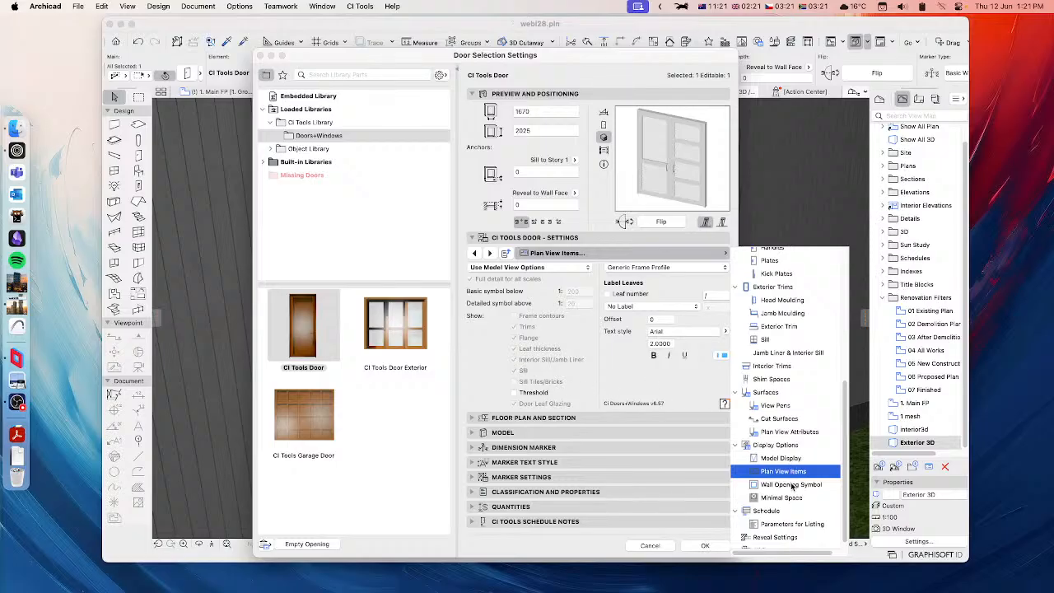
left_click(764, 512)
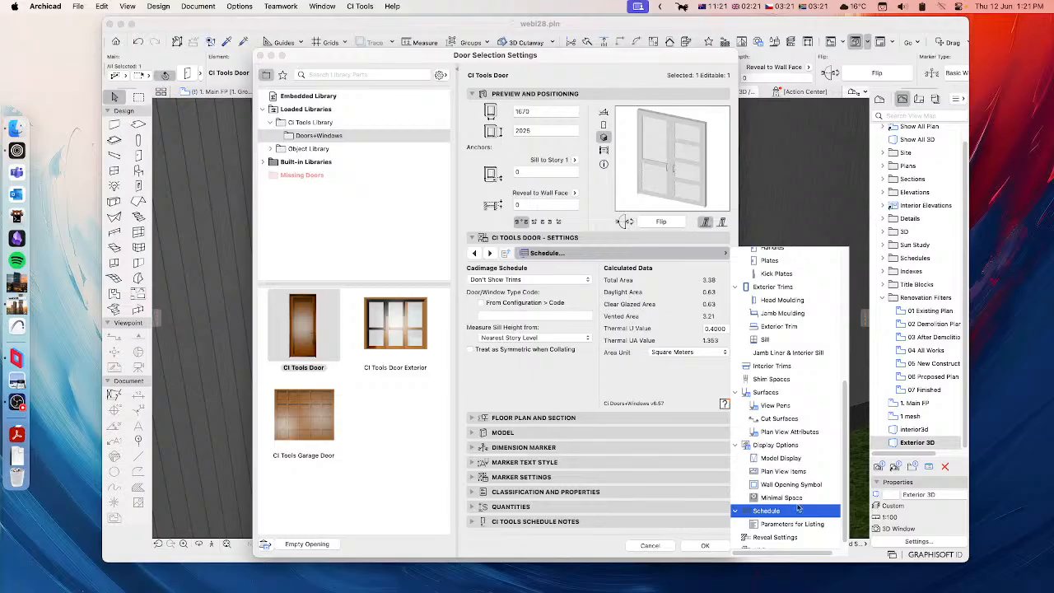
left_click(770, 524)
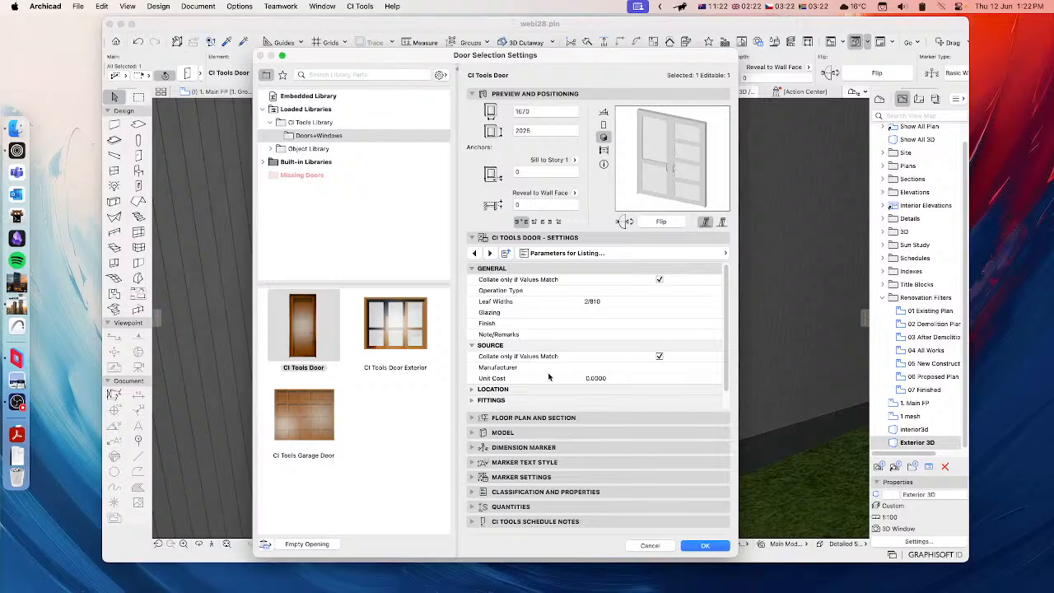
left_click(649, 254)
scroll(794, 424, "down", 2)
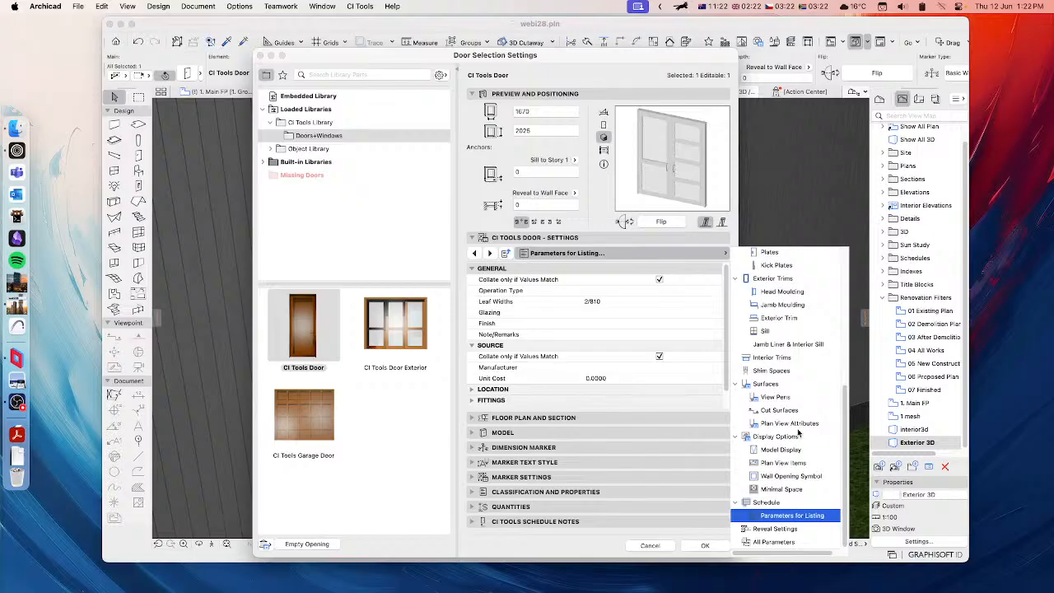
scroll(799, 428, "up", 10)
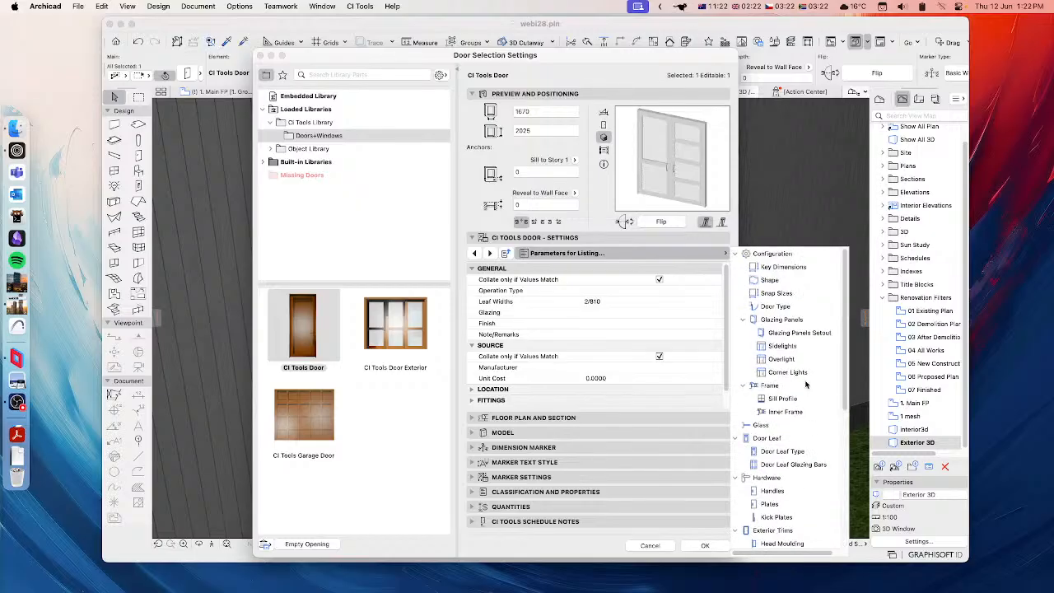
left_click(774, 293)
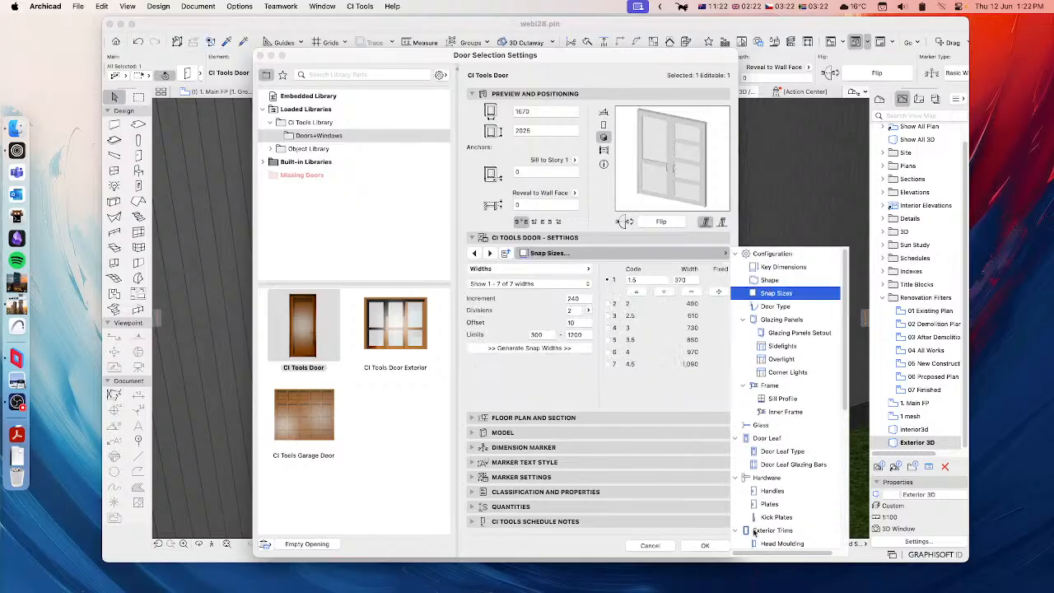
Step: Apply the door settings and inspect the double door with its new handles in the Exterior 3D view
left_click(700, 545)
left_click(705, 545)
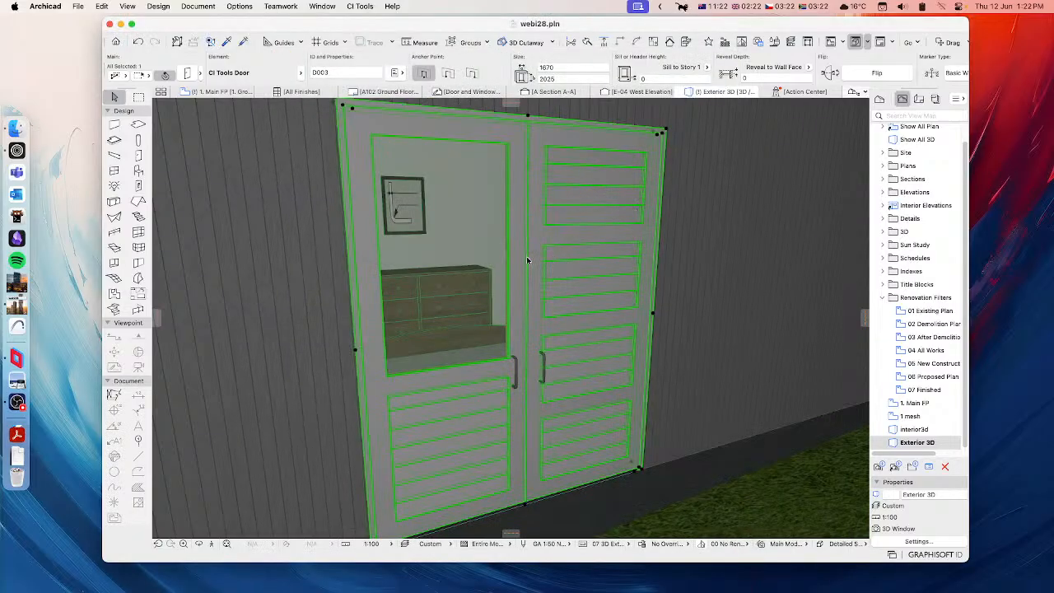
scroll(504, 269, "down", 5)
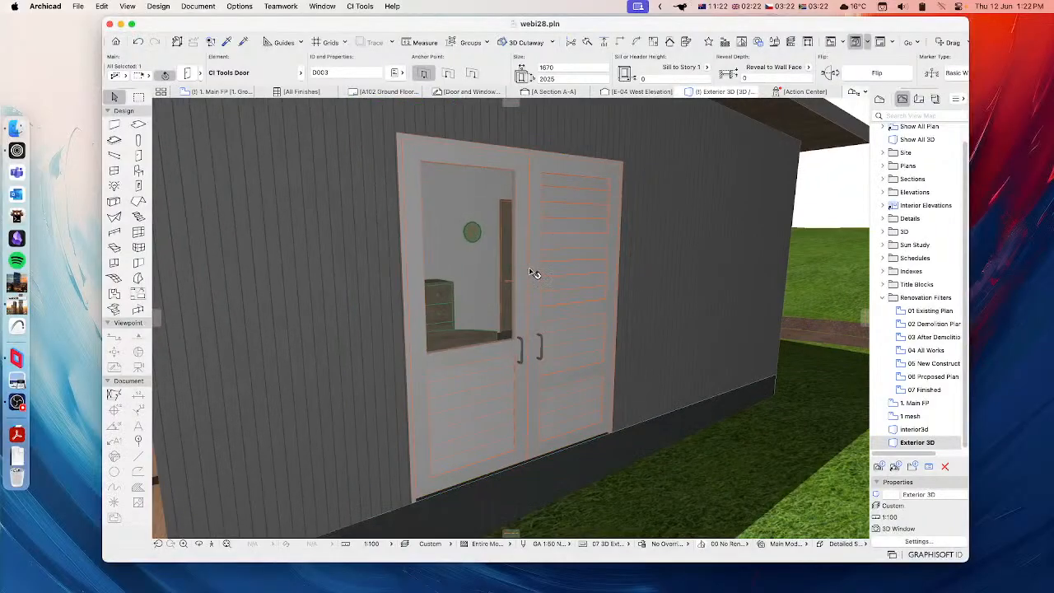
middle_click_drag(523, 265, 518, 281)
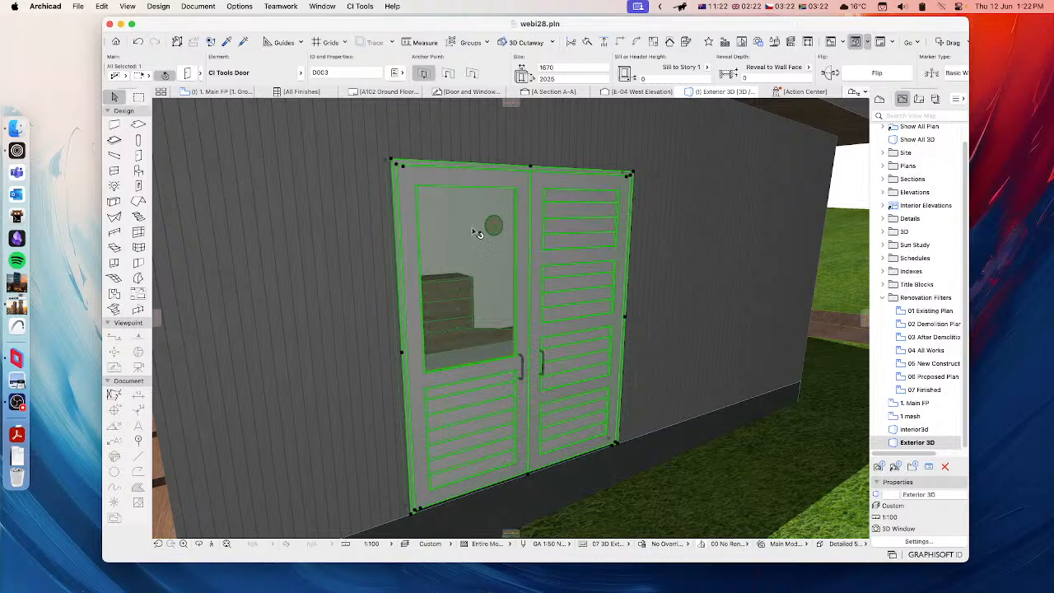
Step: Open the selected door's settings, switch it to the CI Tools Door Exterior part and look over its available settings pages
left_click(188, 74)
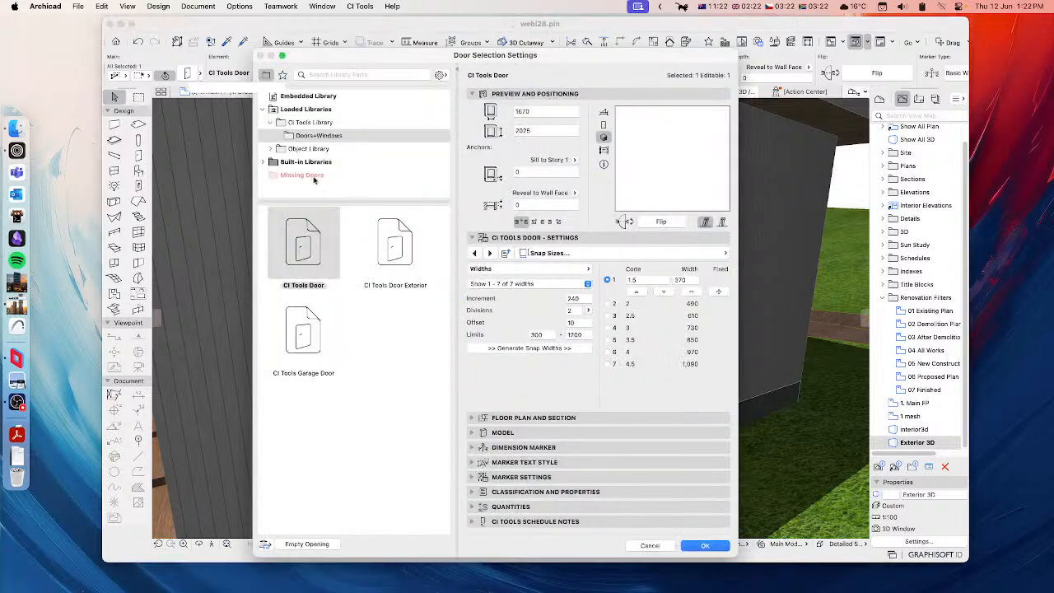
left_click(397, 319)
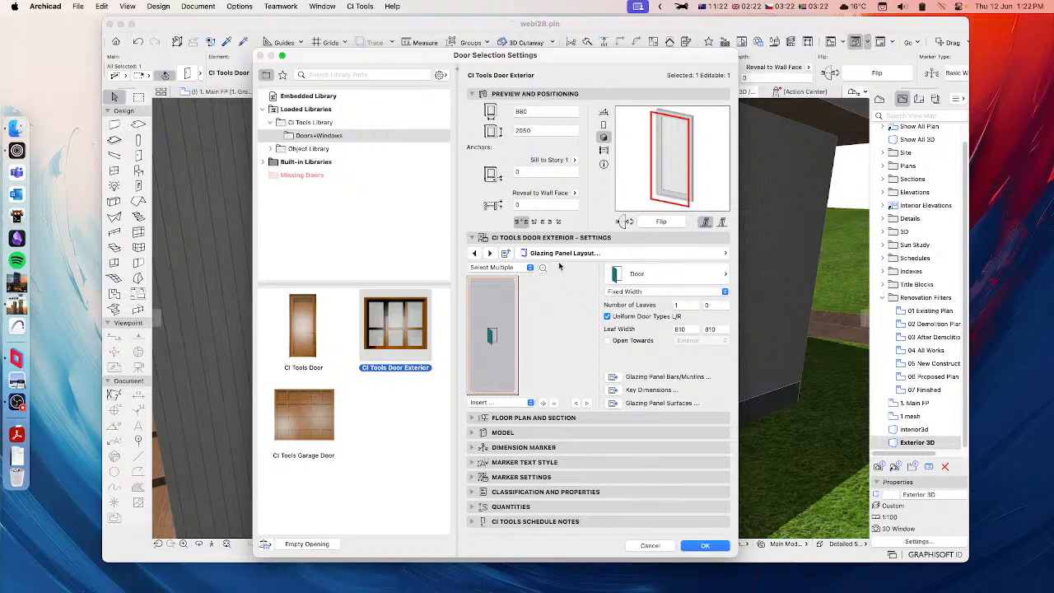
mouse_move(393, 338)
left_click(581, 257)
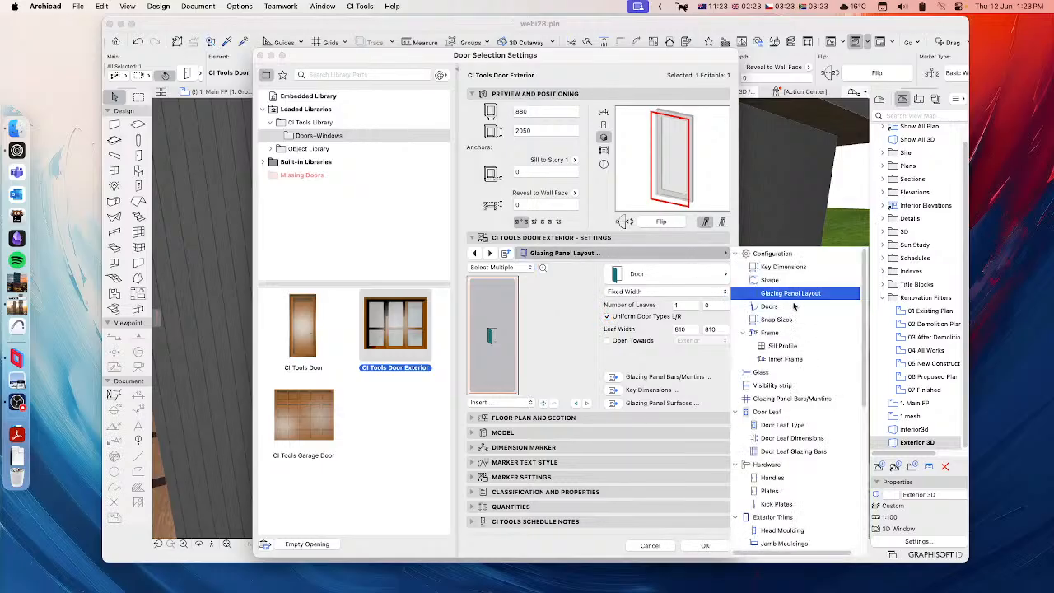
left_click(586, 343)
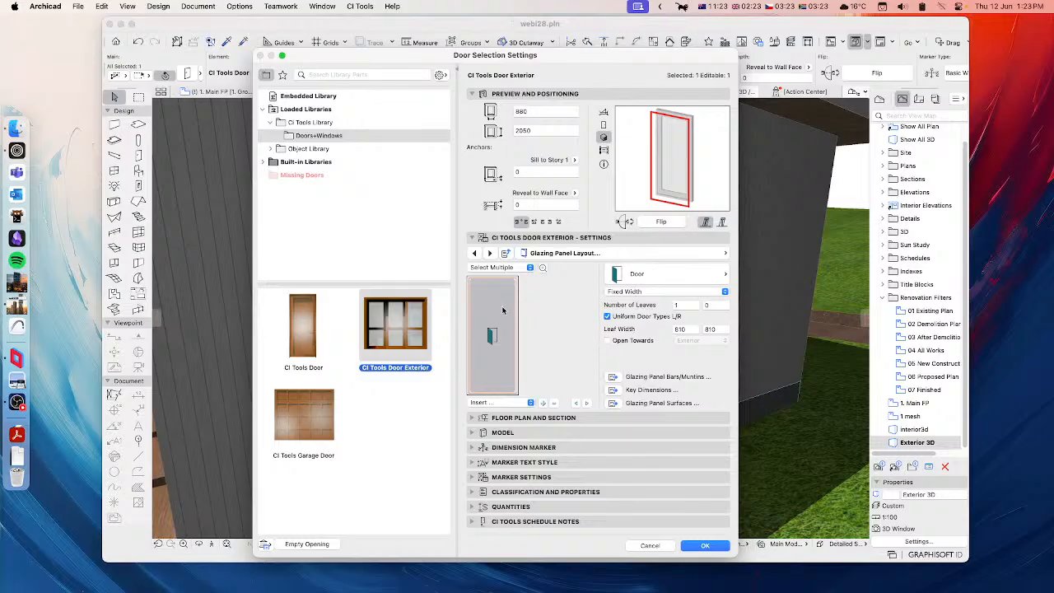
Step: Review the panel types, divide the exterior door's glazing panel layout into four panels and set the first one to Fixed Sash
left_click(676, 279)
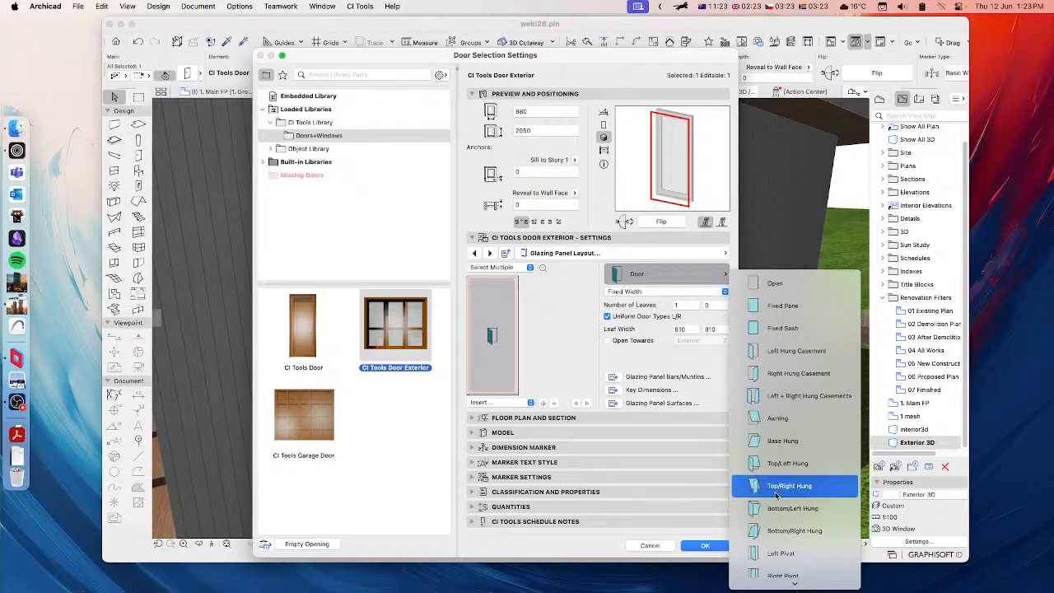
mouse_move(782, 587)
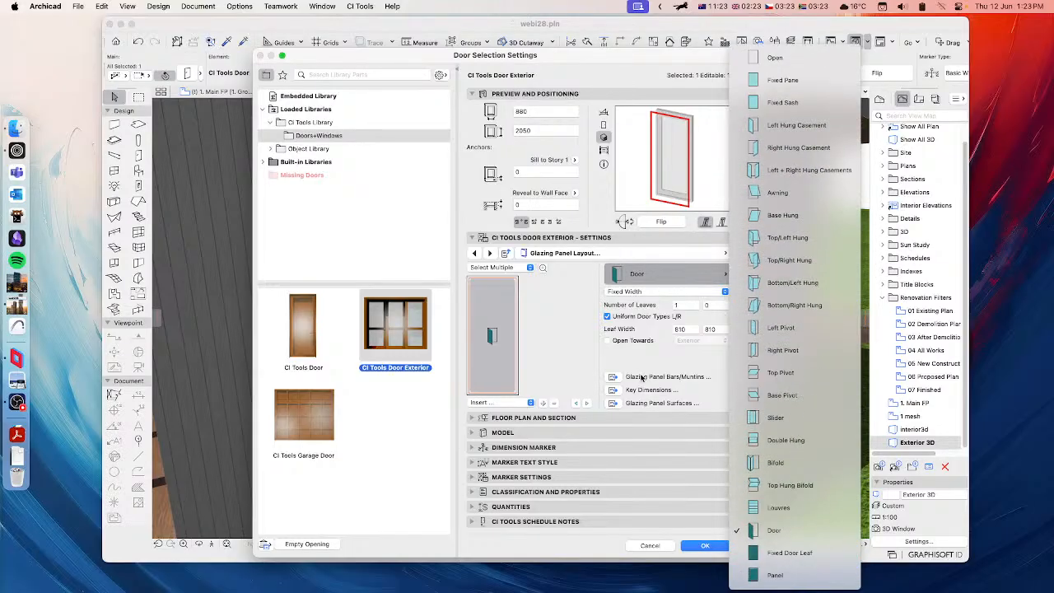
left_click(563, 352)
left_click(544, 404)
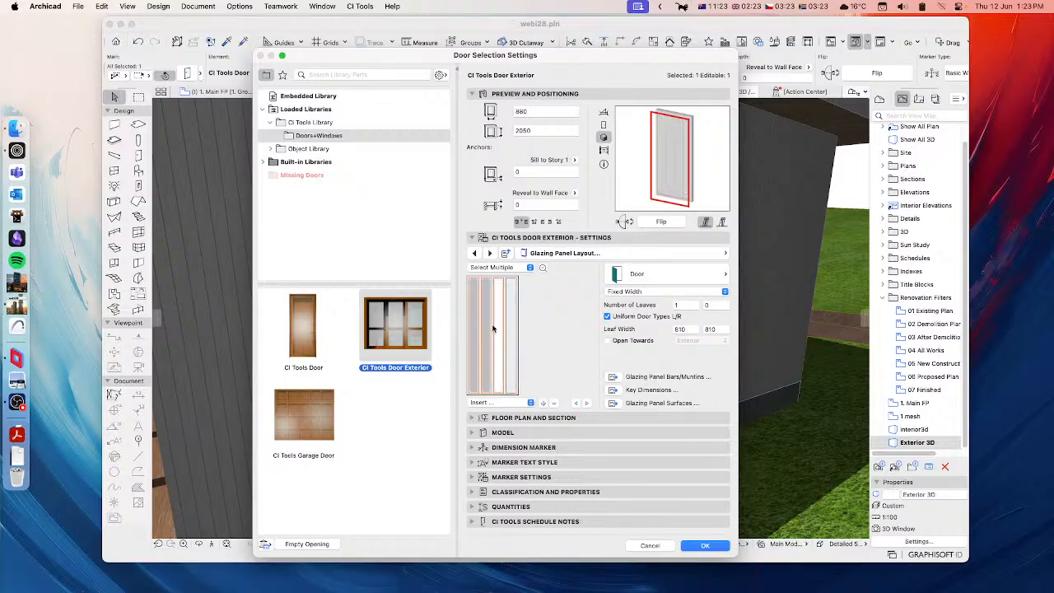
left_click(678, 280)
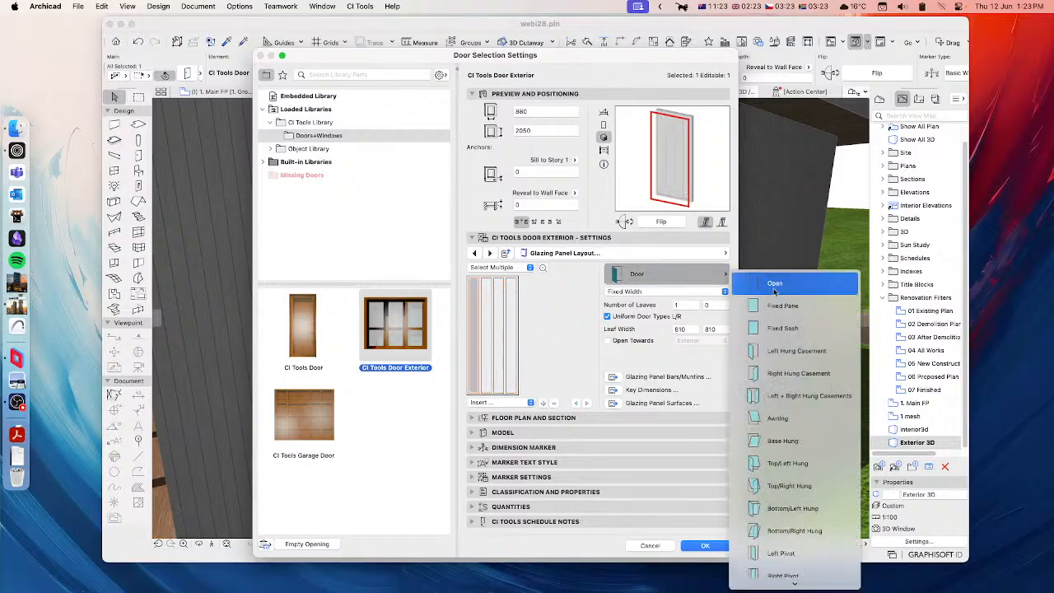
left_click(793, 329)
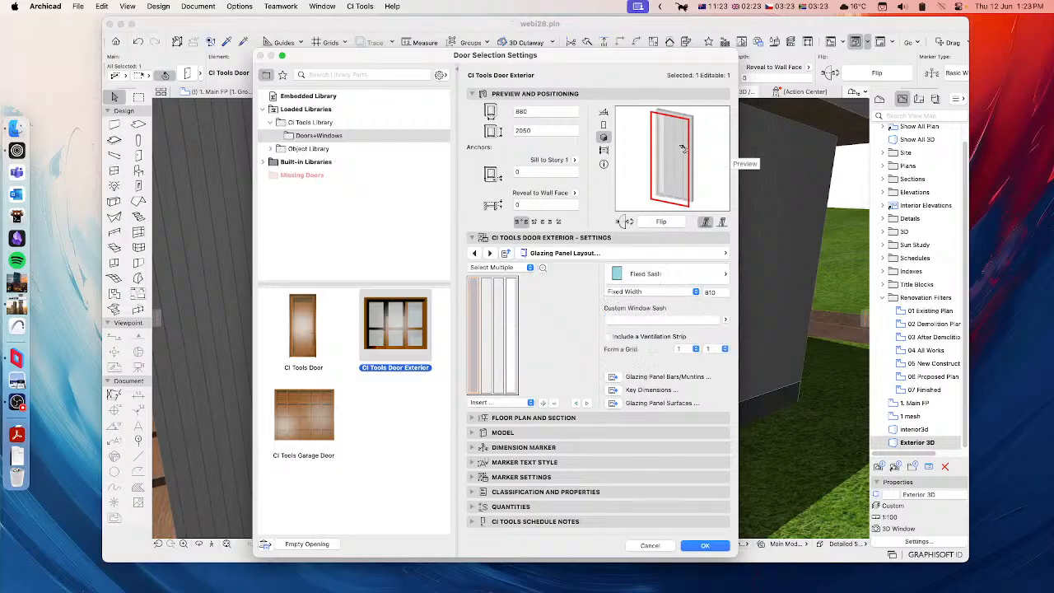
Step: Look through the exterior door's settings pages and examine its Doors settings
left_click(574, 254)
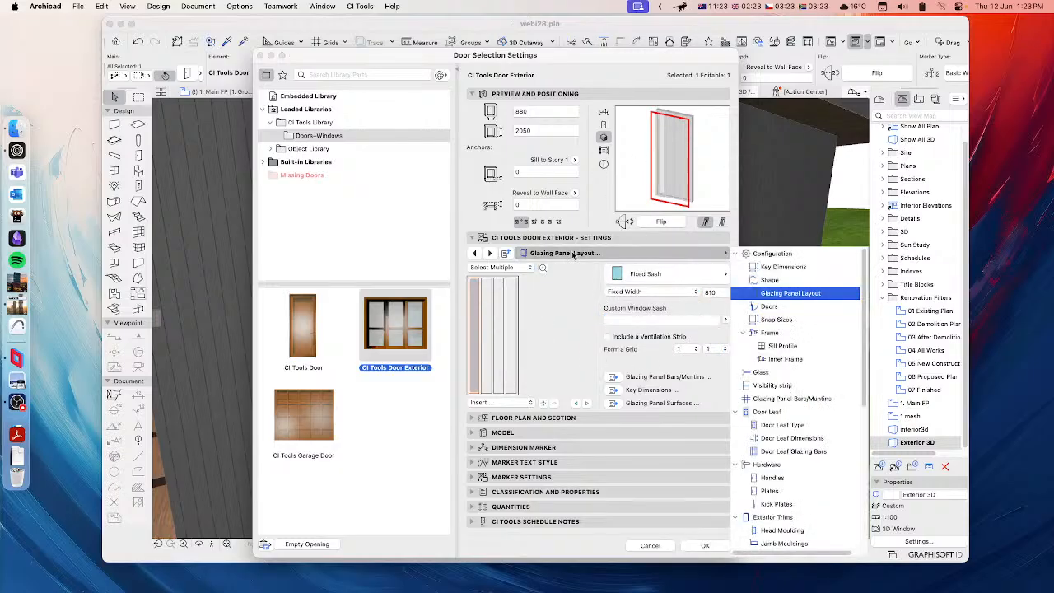
scroll(789, 448, "down", 5)
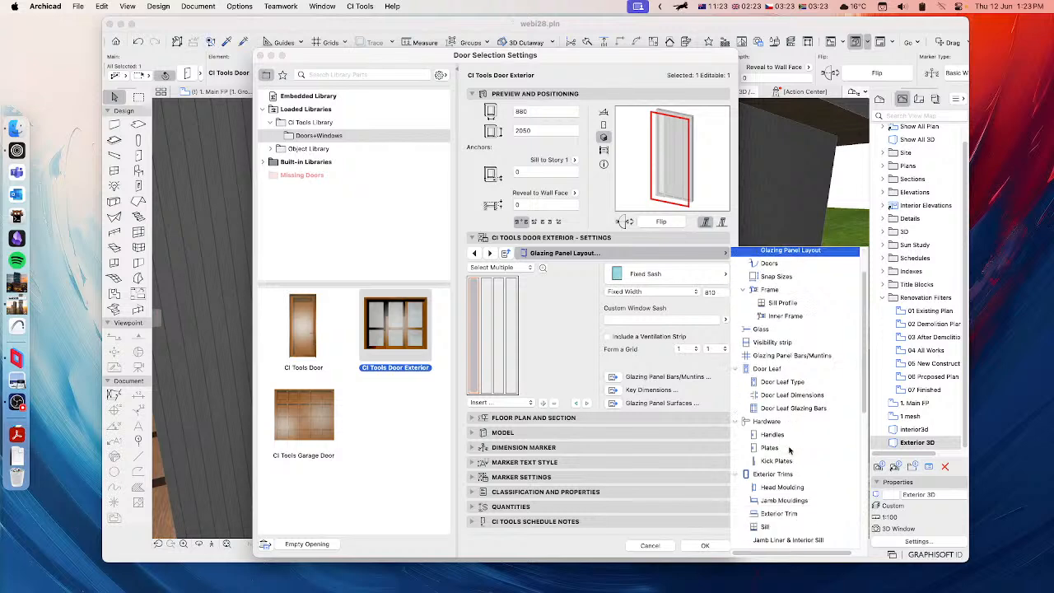
scroll(792, 444, "up", 5)
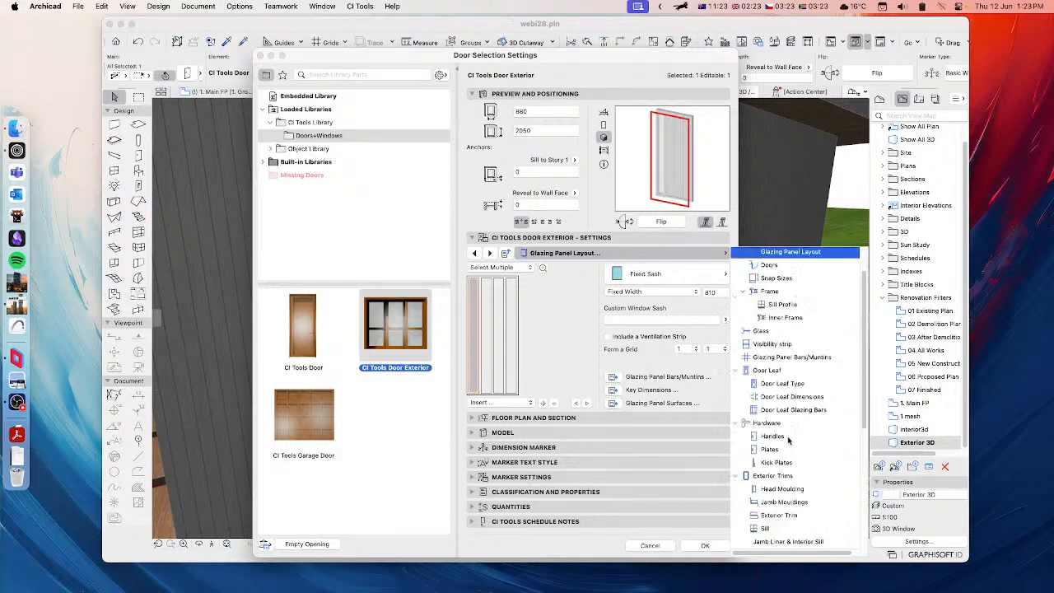
left_click(767, 267)
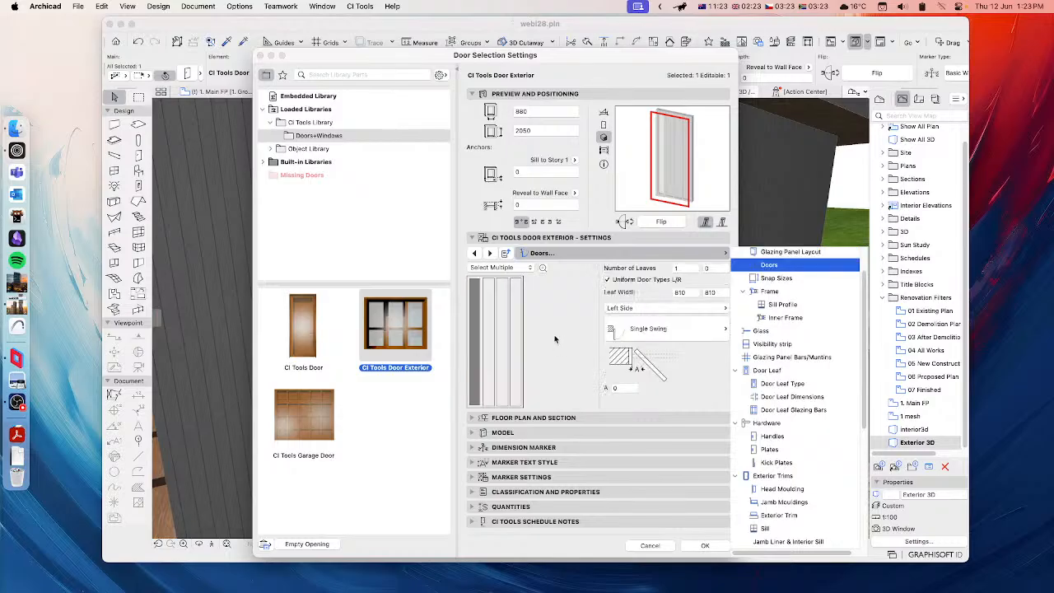
left_click(555, 338)
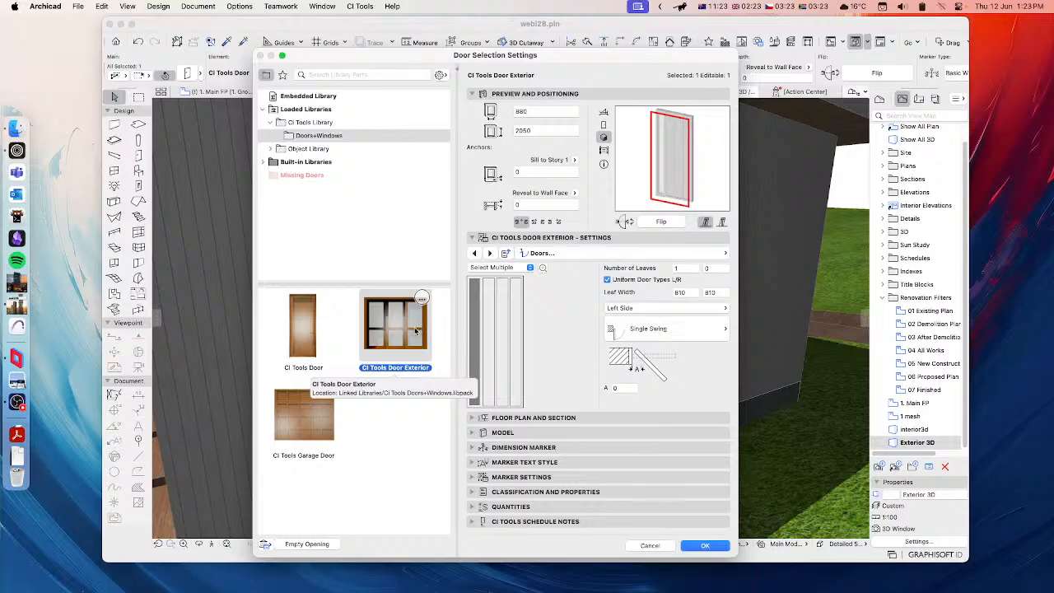
Step: Switch the door to the CI Tools Garage Door part and try the Tilt Panel and Sectional Lift door types
left_click(296, 426)
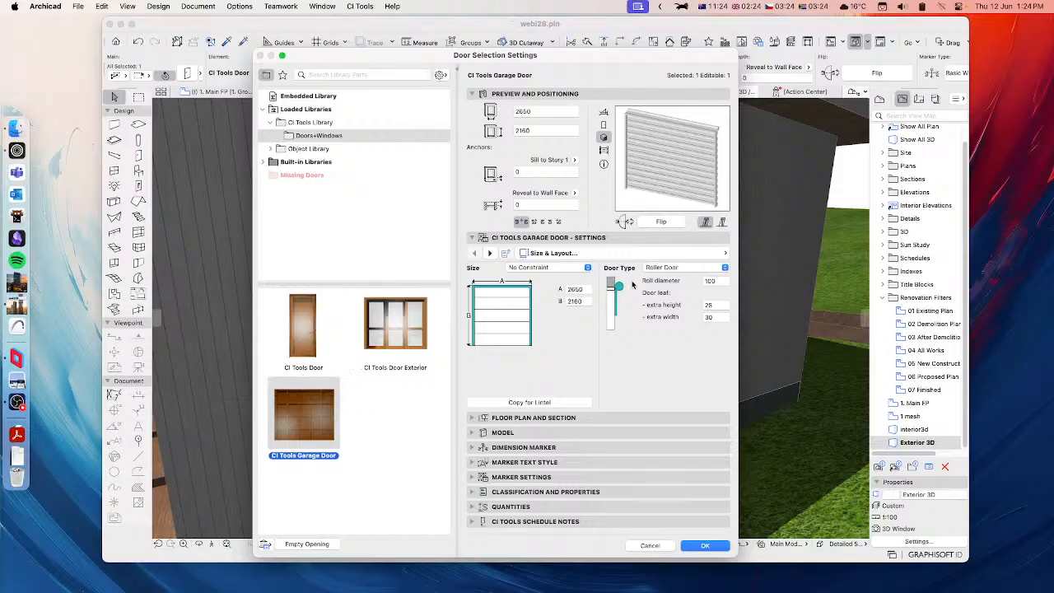
left_click(680, 271)
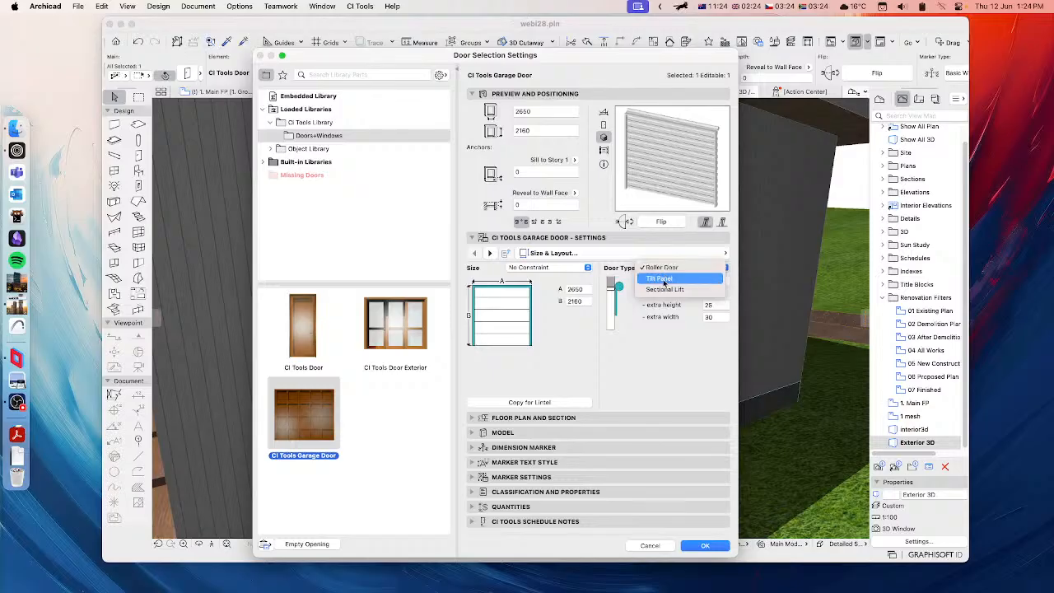
left_click(664, 280)
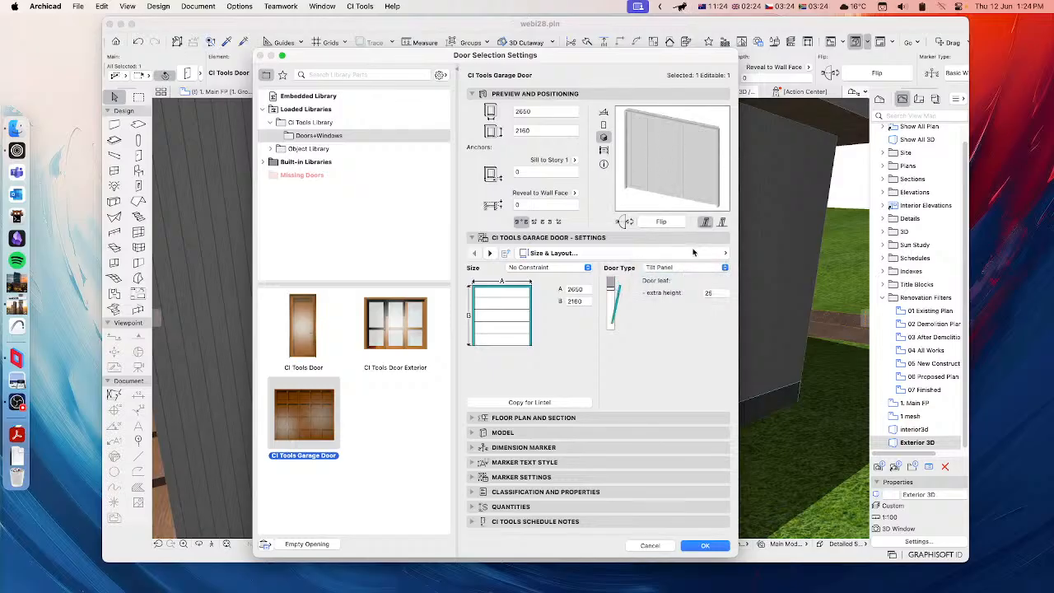
left_click(675, 269)
left_click(660, 281)
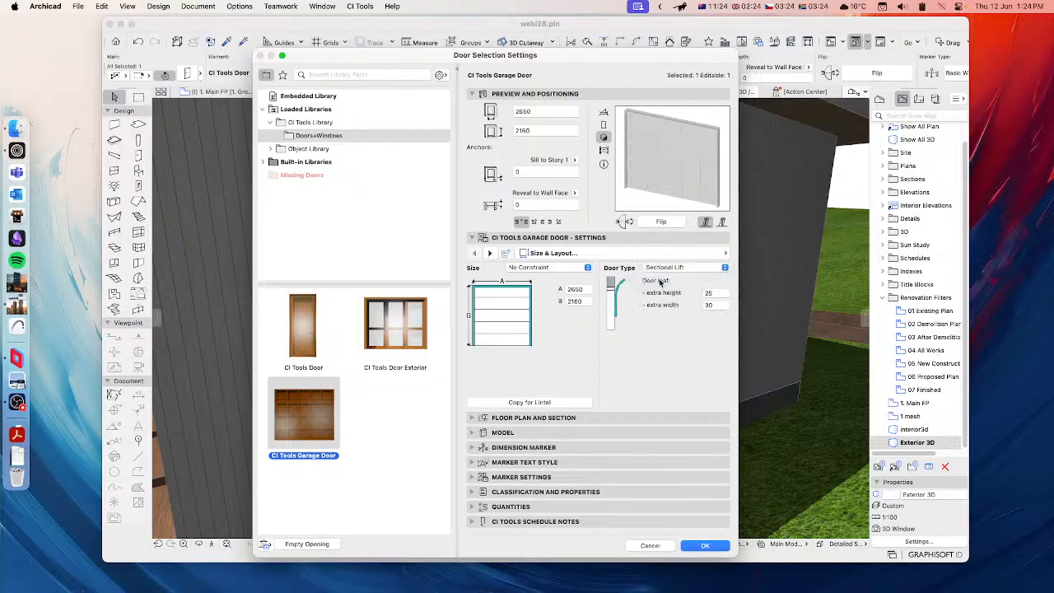
Step: Compare the garage door's Tilt Panel and Sectional Lift types again, and set the door type back to Roller Door
left_click(667, 270)
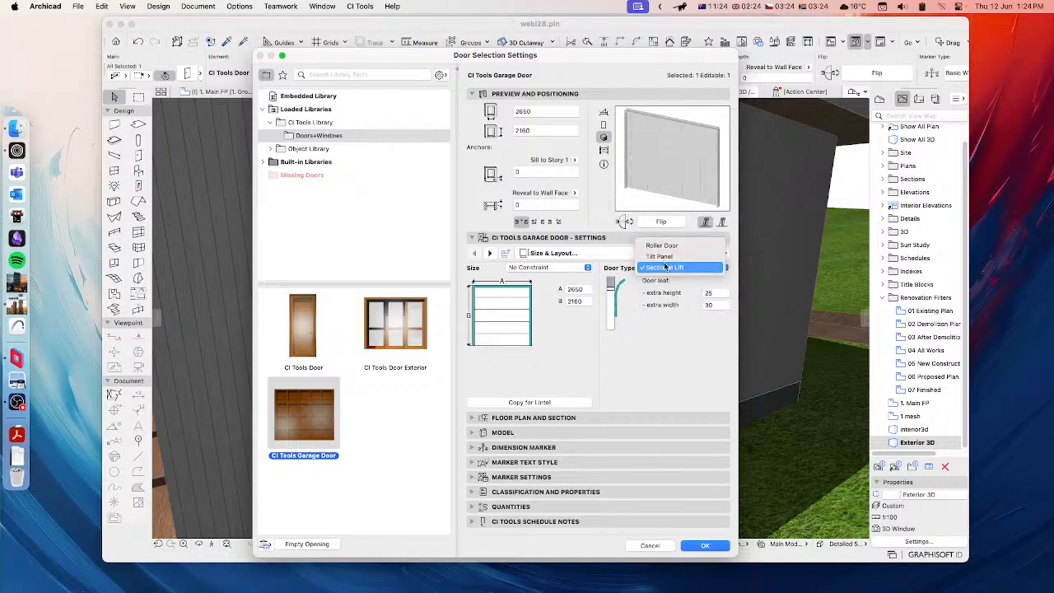
left_click(659, 256)
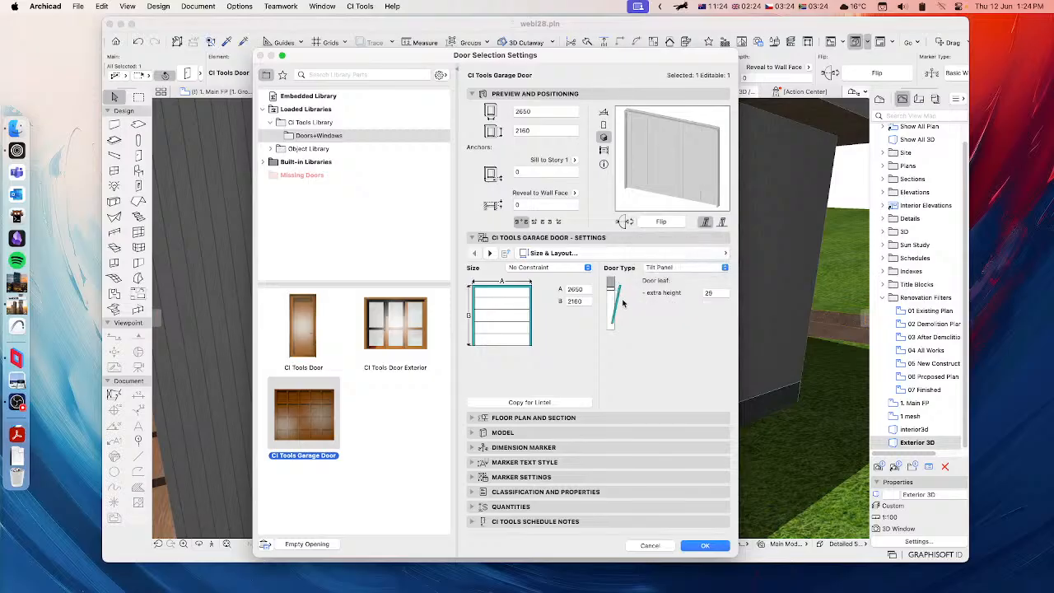
left_click(663, 267)
left_click(665, 280)
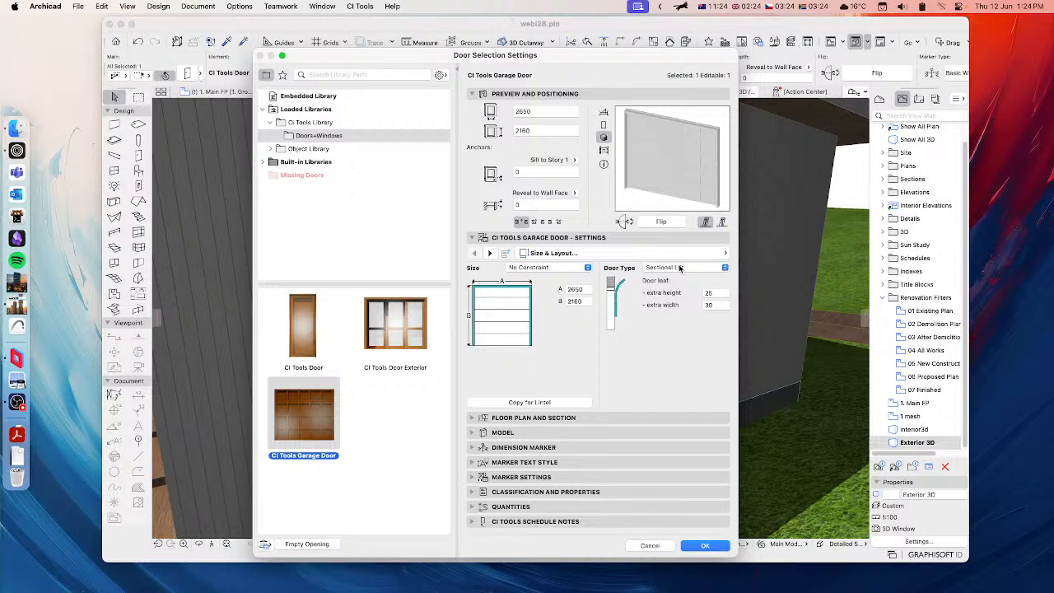
left_click(680, 268)
left_click(667, 245)
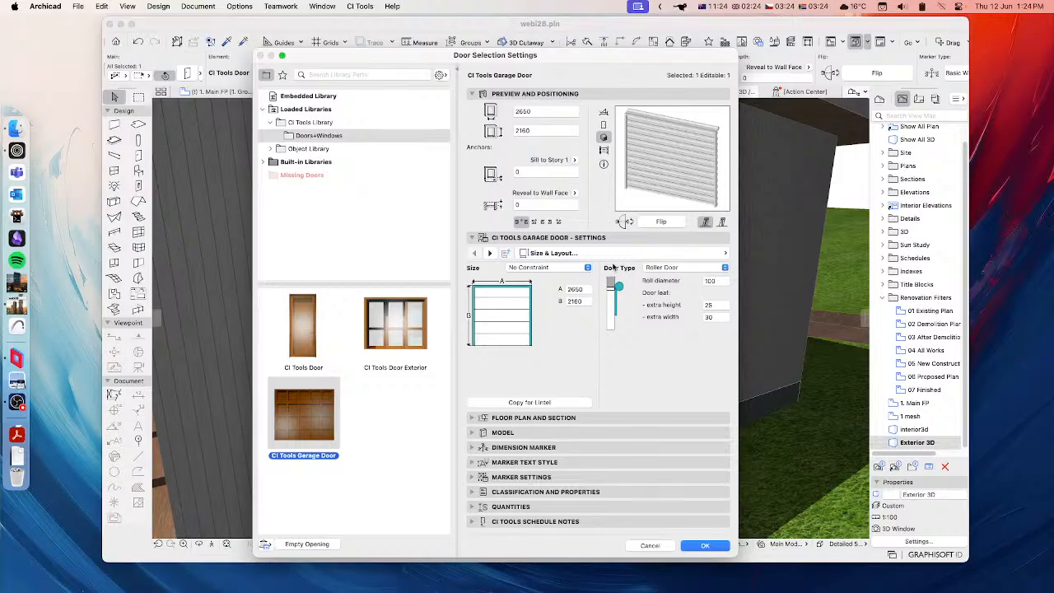
Step: Review the roller door's Shape and Door Leaf settings
left_click(645, 252)
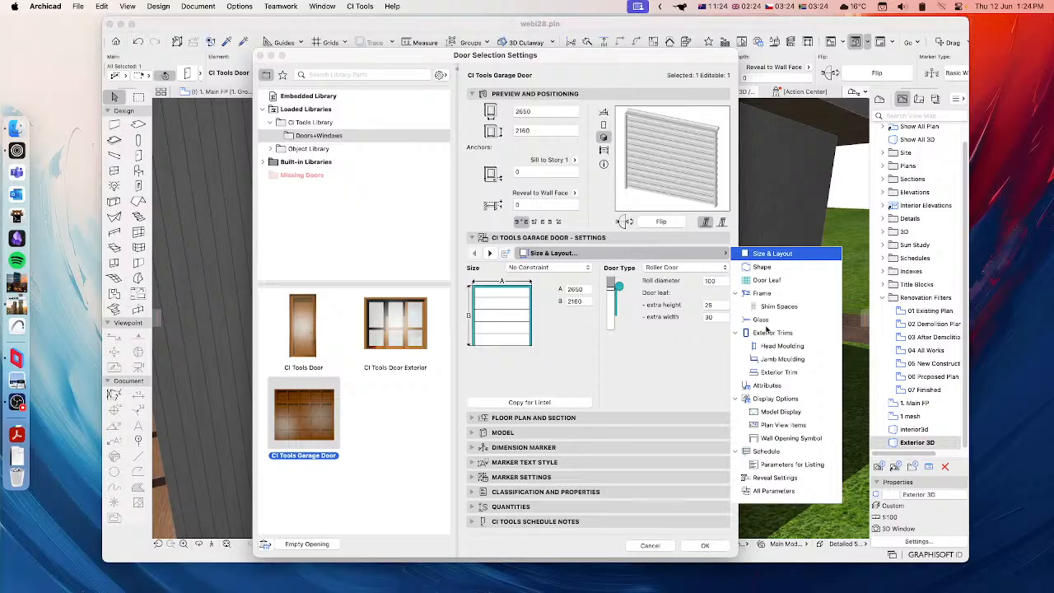
left_click(761, 266)
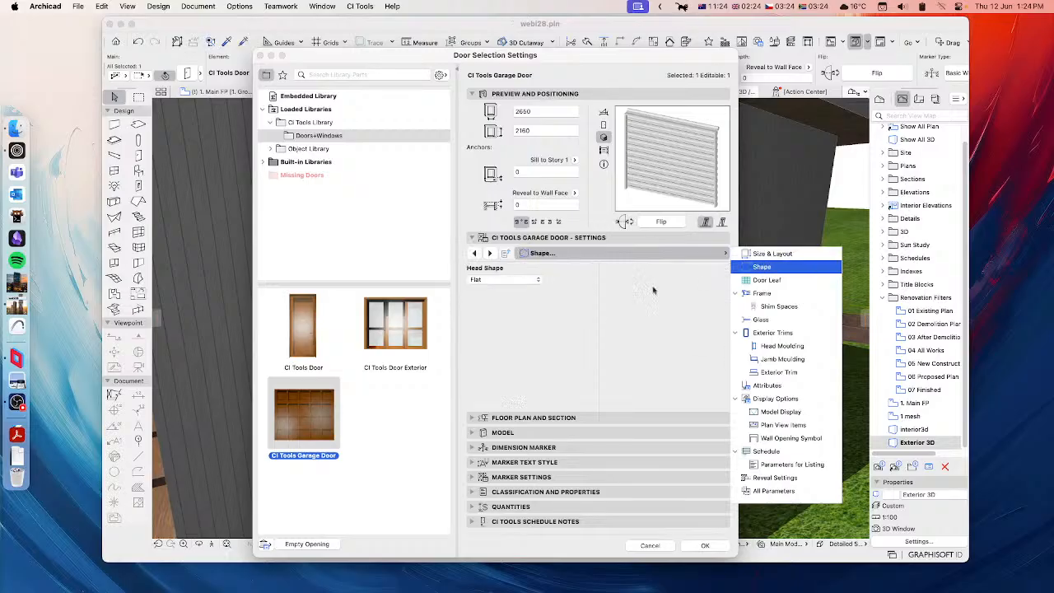
left_click(780, 281)
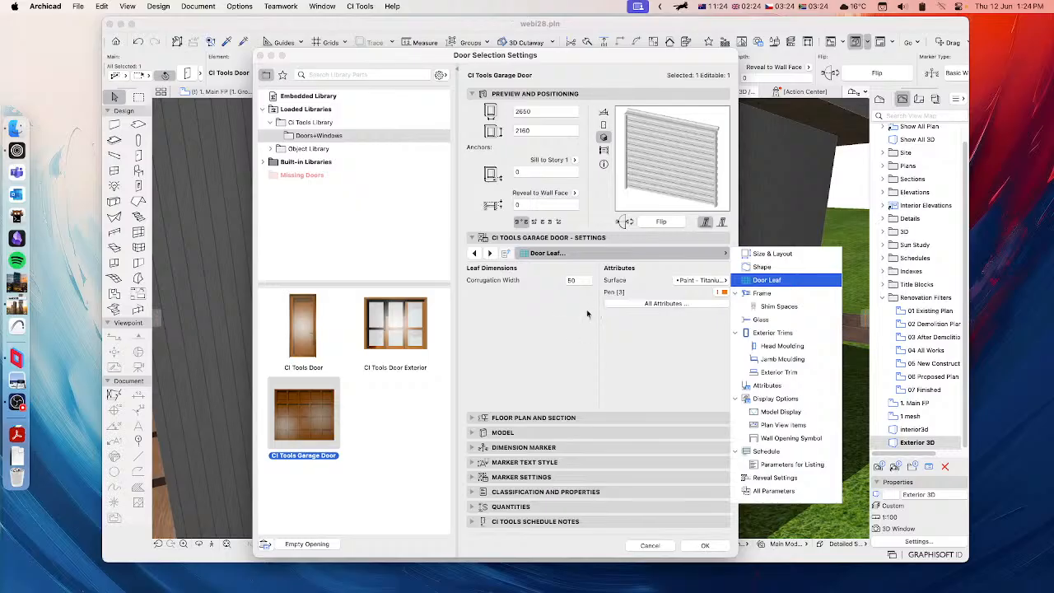
left_click(650, 257)
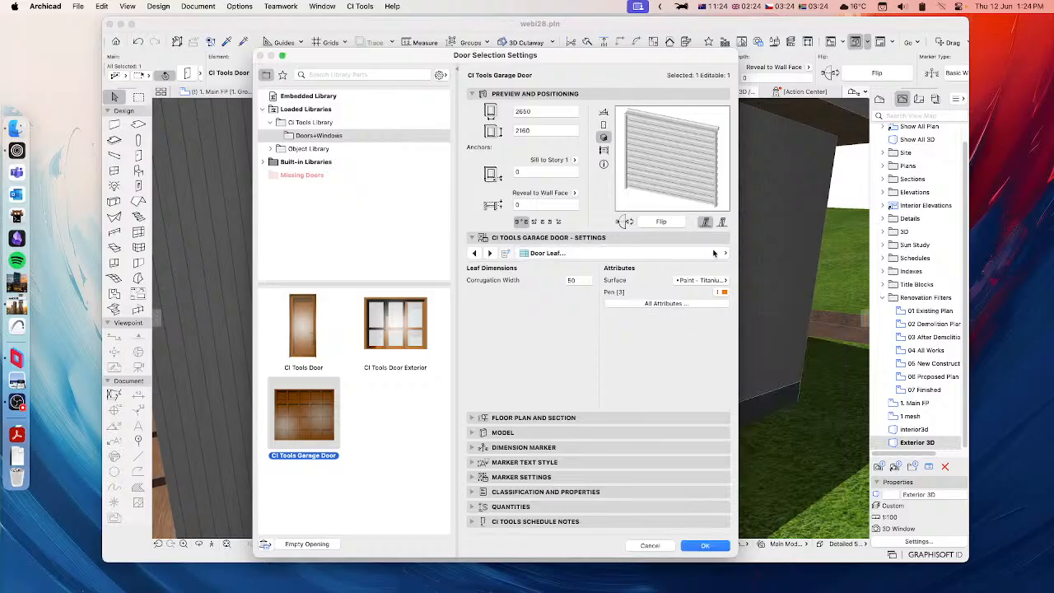
Step: Set the garage door's type to Tilt Panel in the Size & Layout settings
left_click(715, 253)
left_click(770, 255)
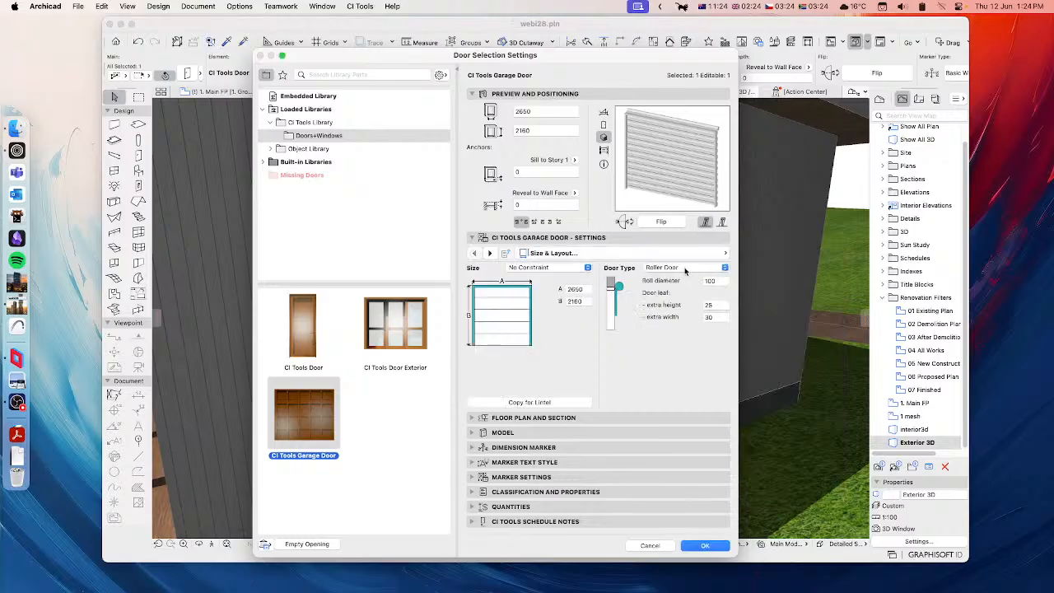
left_click(695, 270)
left_click(673, 279)
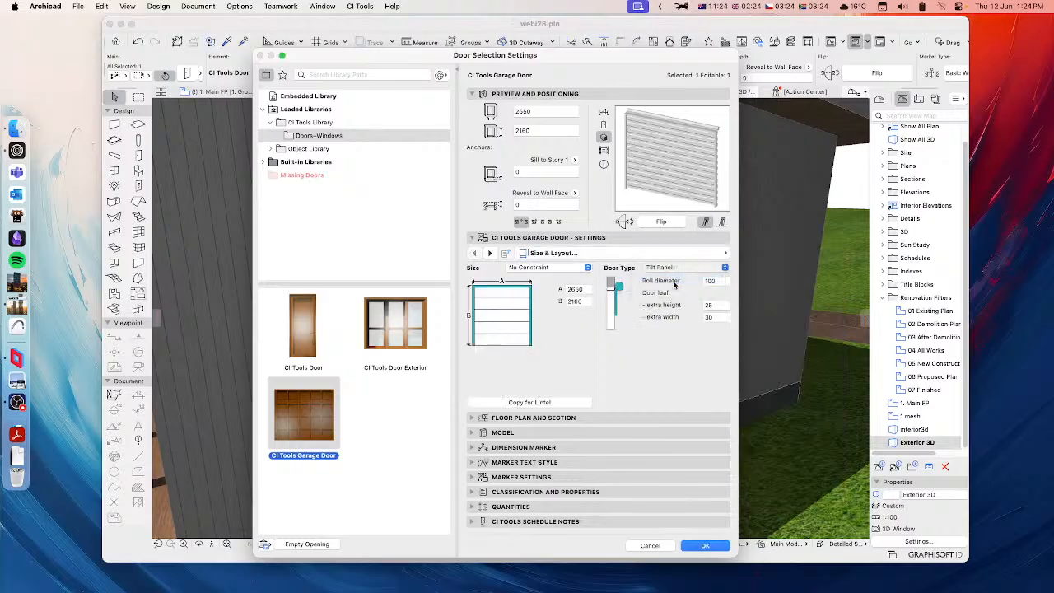
Step: Set dimension A to 1100 in the tilt panel door's Door Leaf settings
left_click(659, 255)
left_click(766, 281)
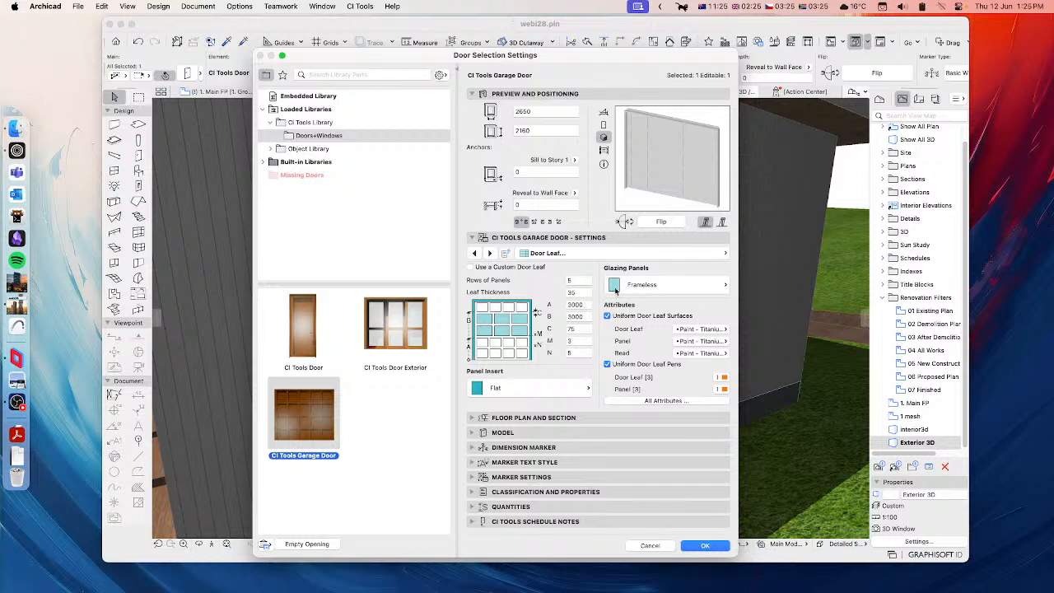
left_click(581, 304)
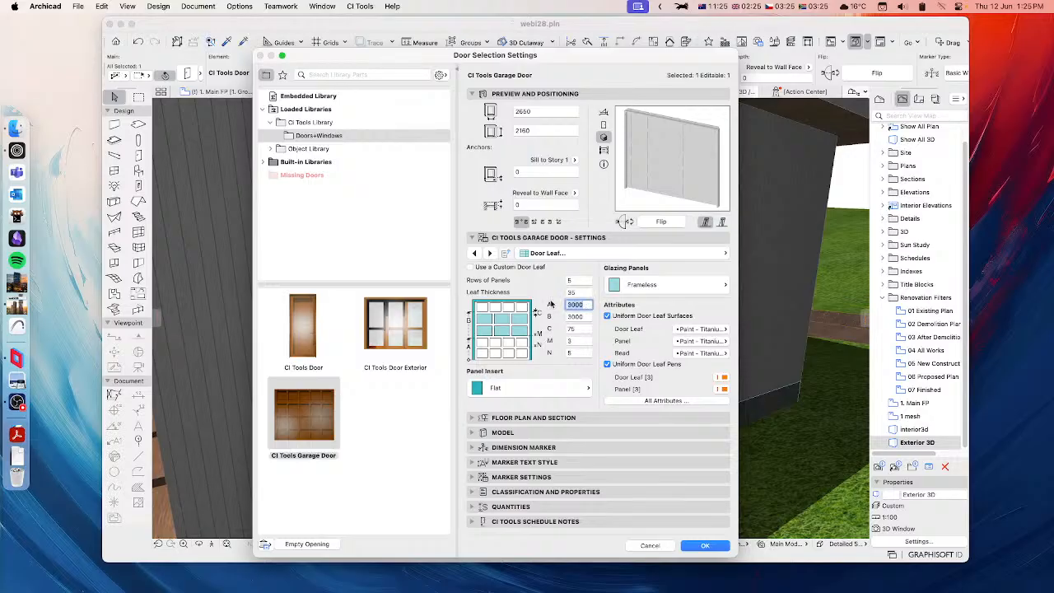
type("1100")
key("Tab")
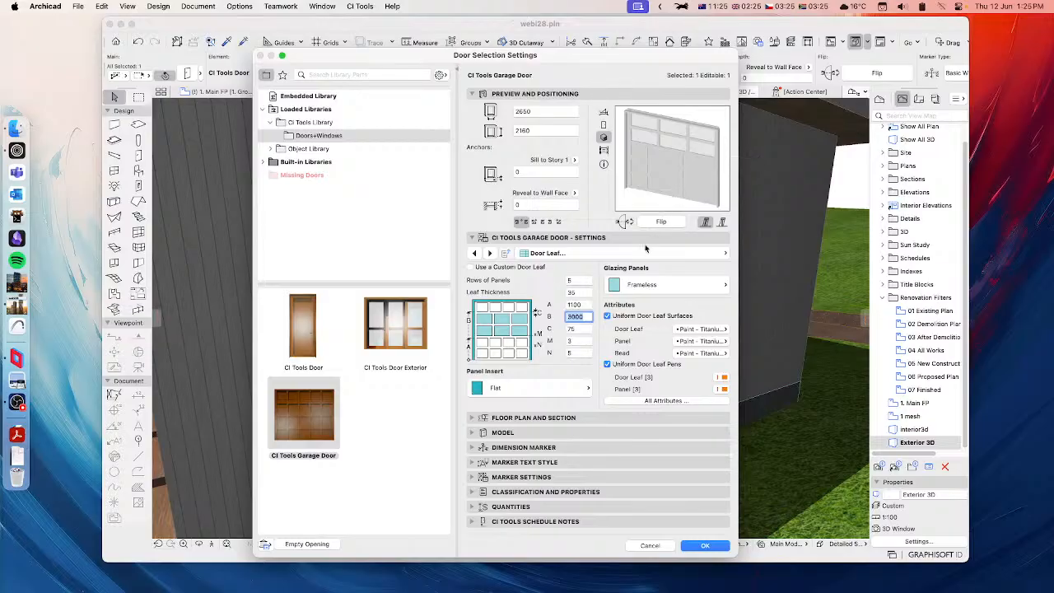
Step: Check the garage door in the front and 3D previews, and set its panel insert to Louvres
left_click(604, 124)
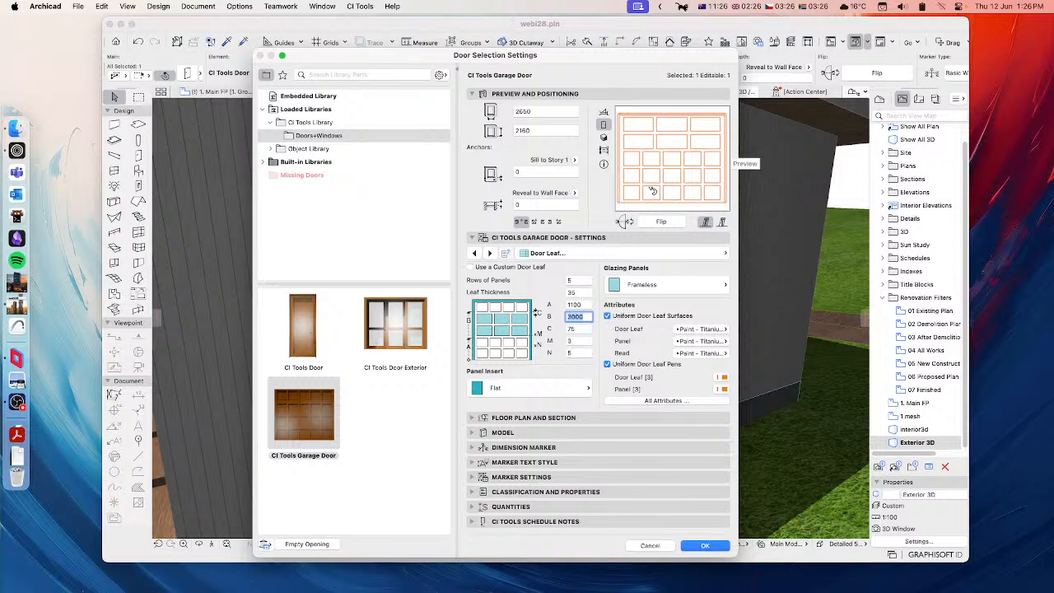
left_click(603, 137)
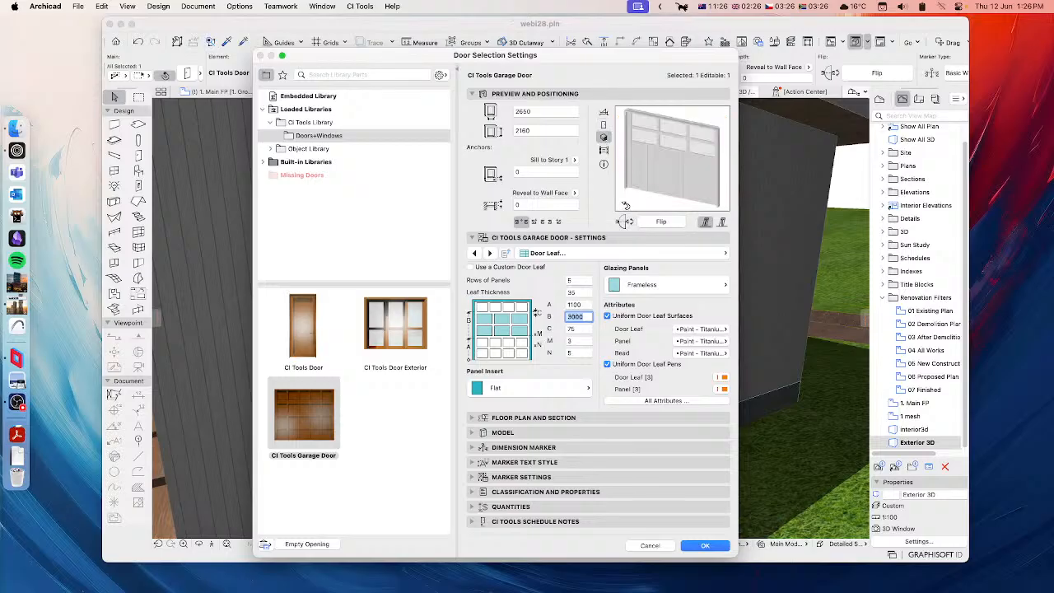
left_click(508, 385)
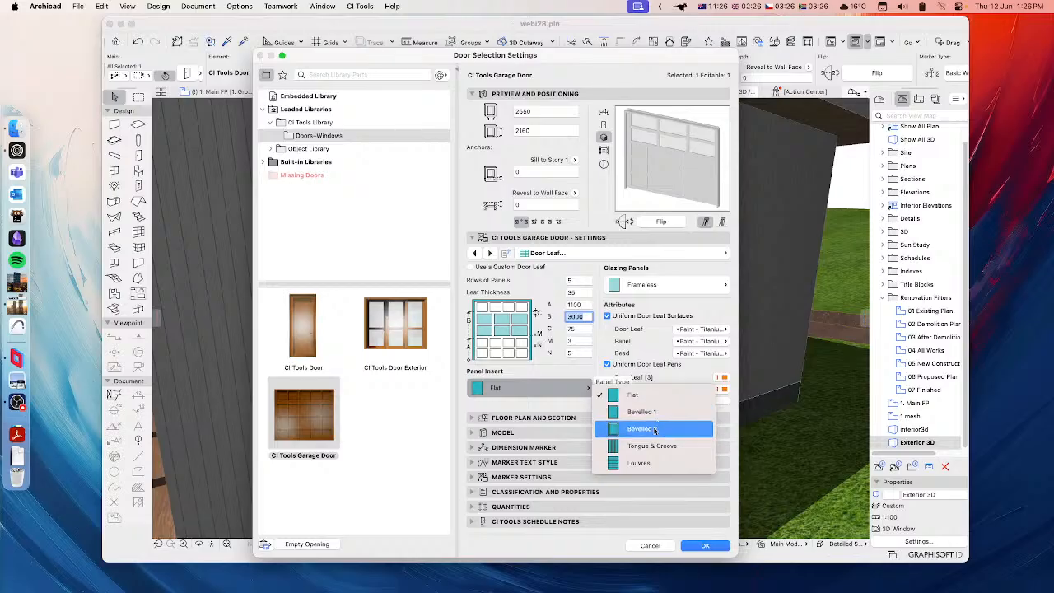
left_click(650, 463)
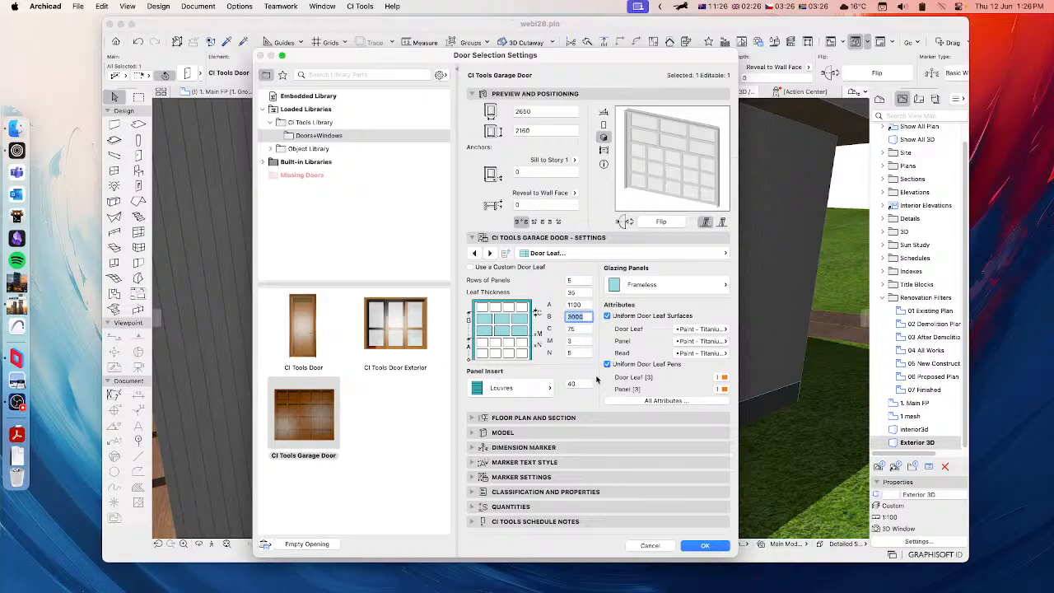
Step: Set the tilt panel garage door's panel insert to Tongue & Groove
left_click(524, 392)
left_click(612, 446)
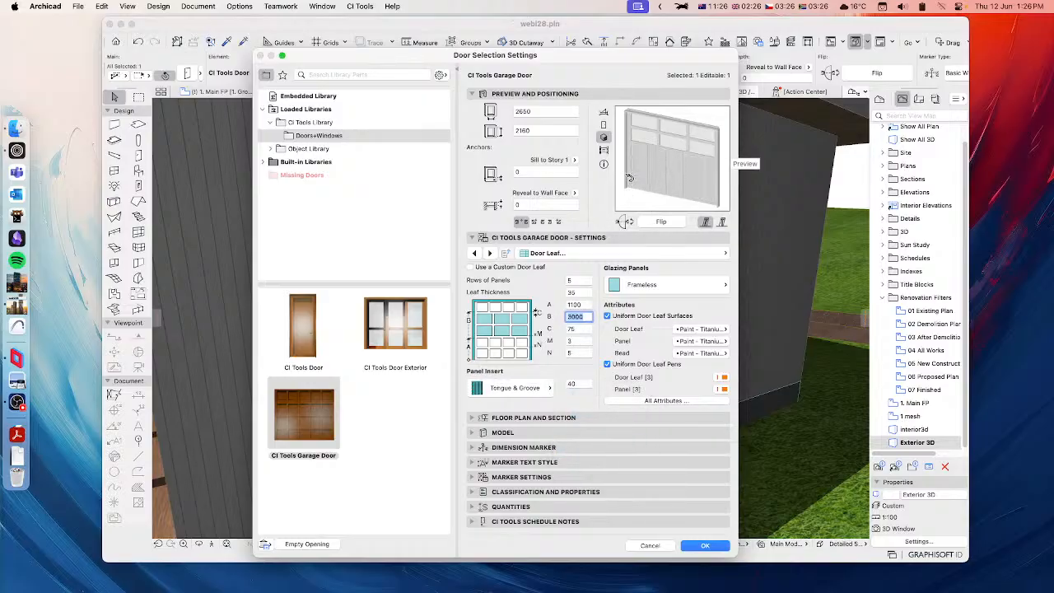
Step: Review the garage door's Frame, Glass, Exterior Trims, Display Options, Model Display and Size & Layout settings, and apply the door settings
left_click(621, 257)
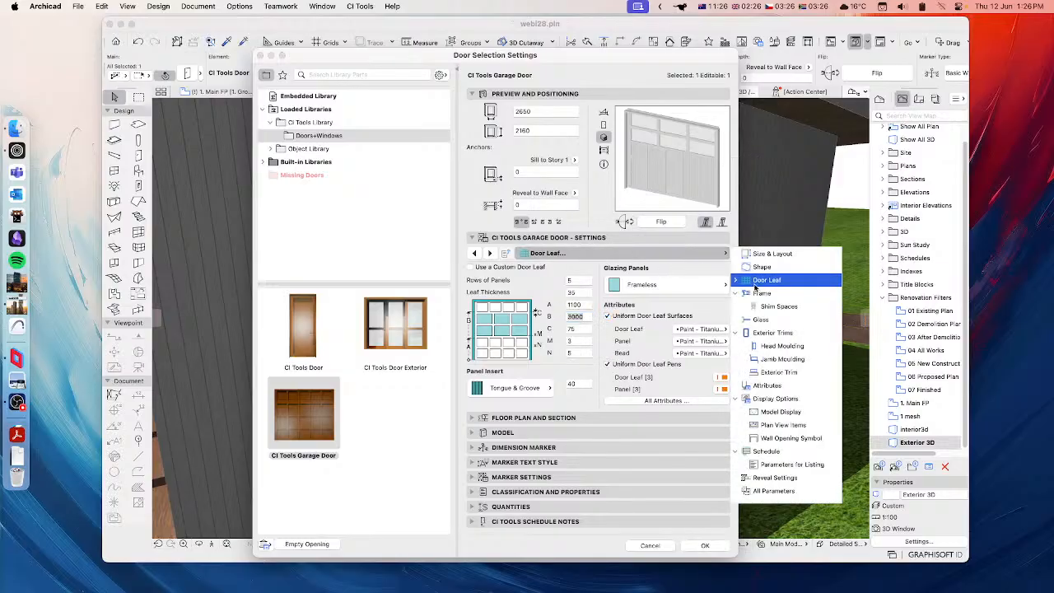
left_click(768, 295)
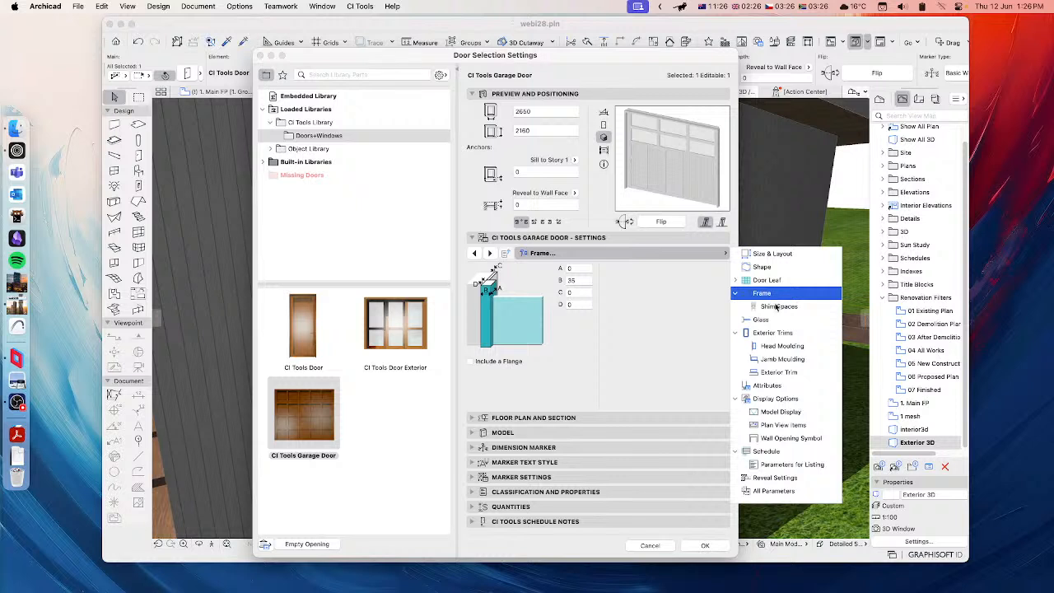
left_click(757, 321)
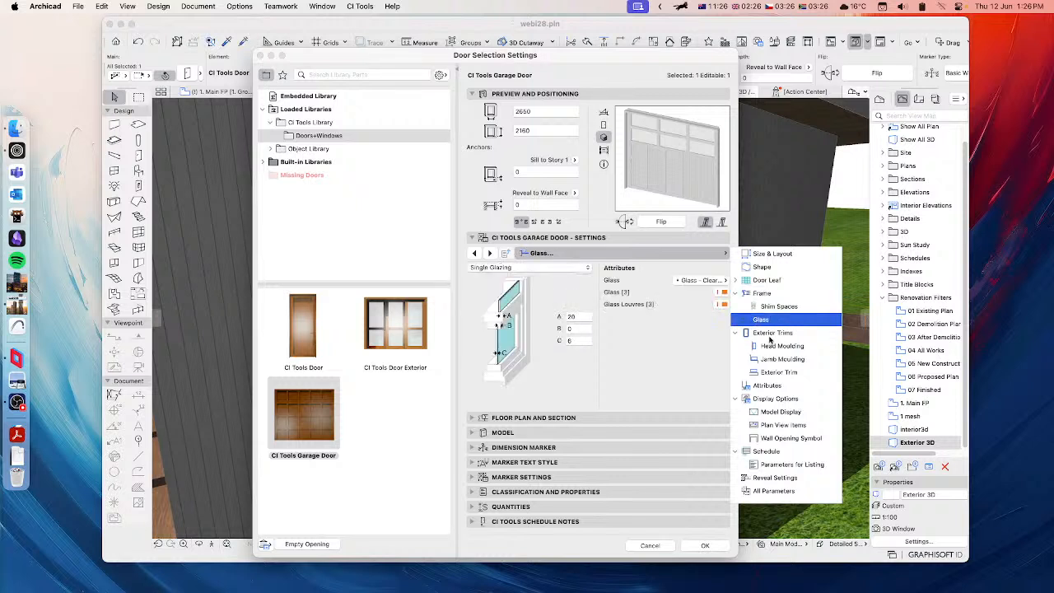
left_click(769, 333)
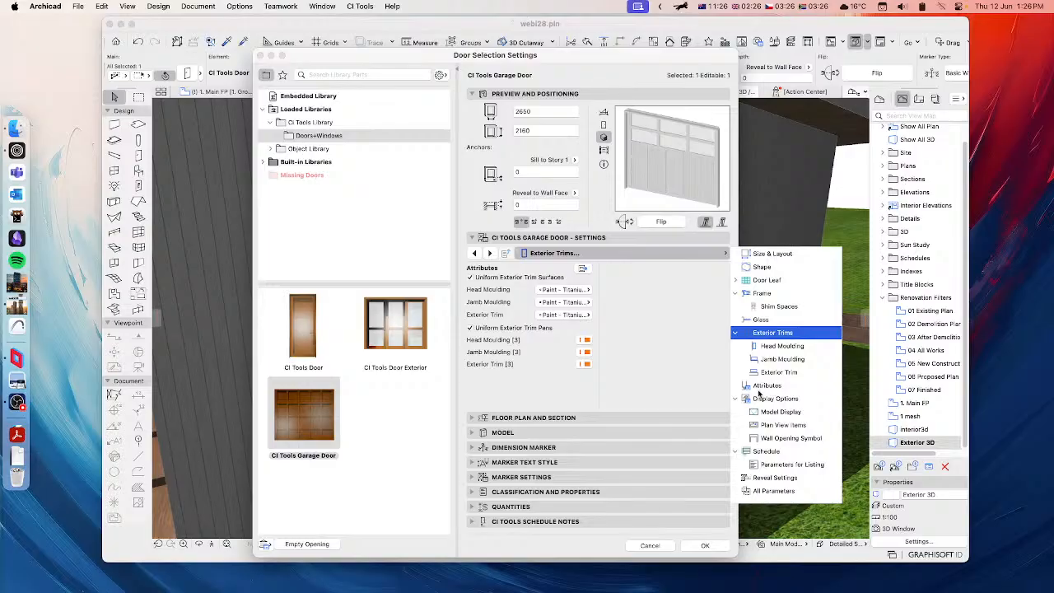
left_click(768, 400)
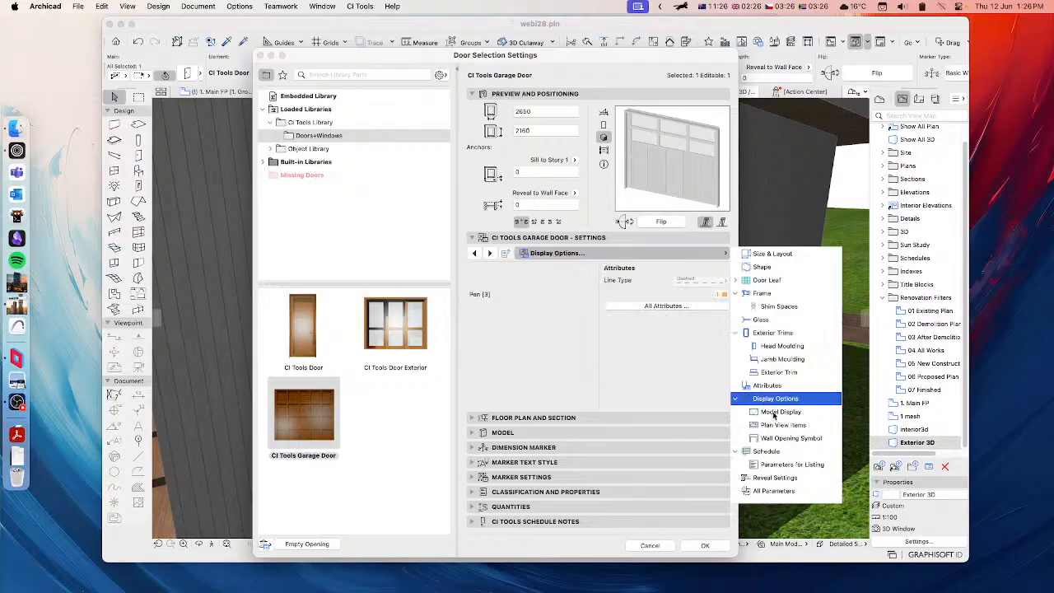
left_click(774, 413)
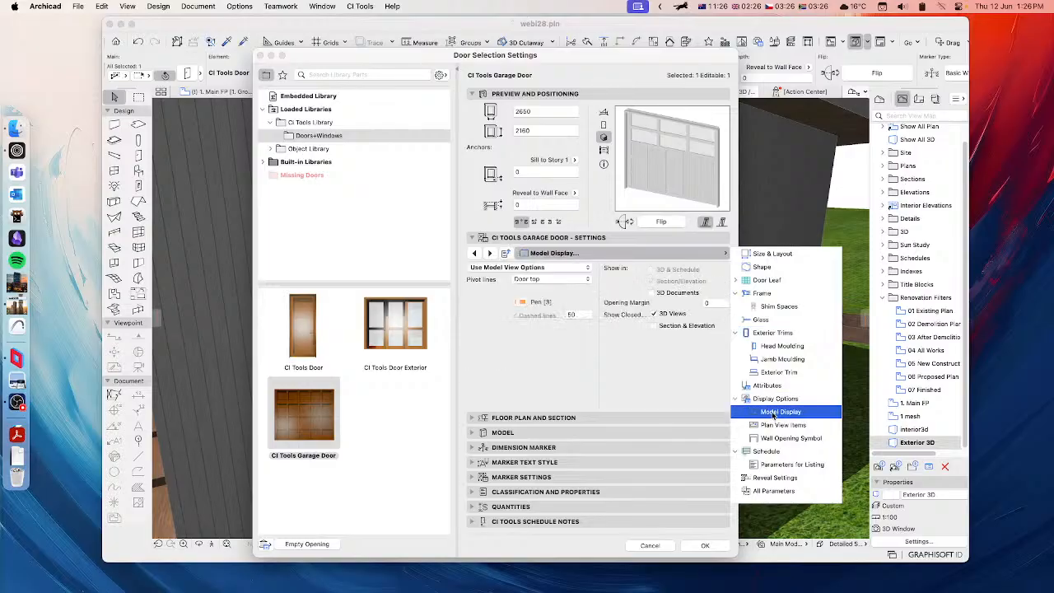
left_click(766, 254)
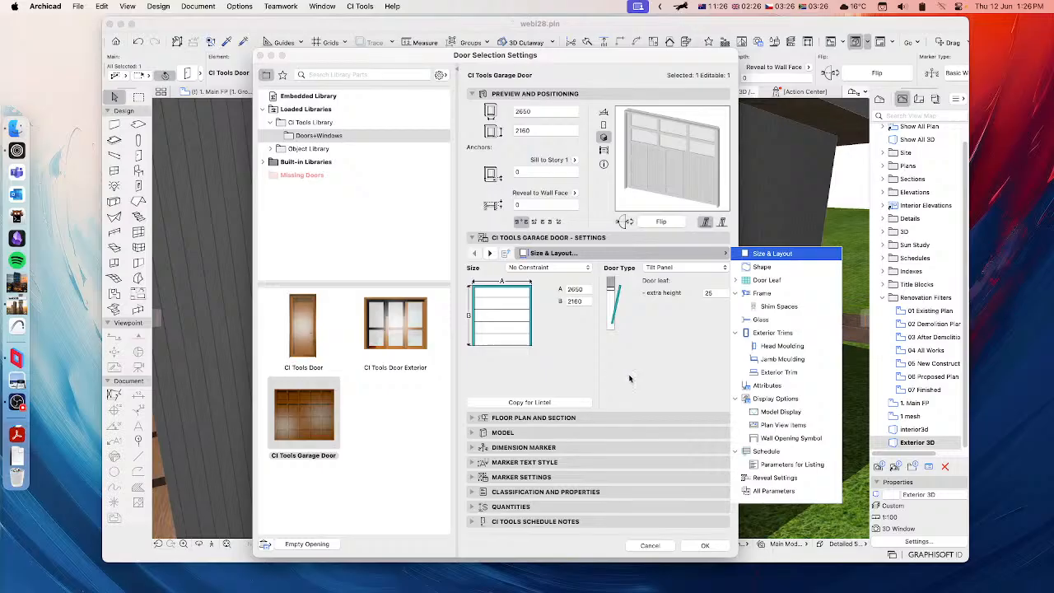
left_click(704, 546)
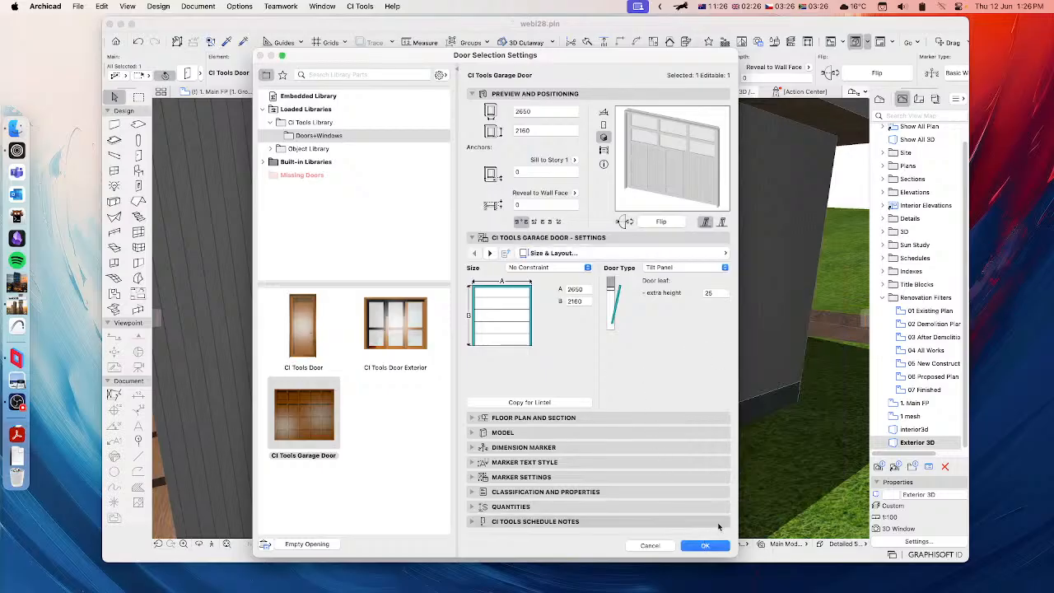
left_click(706, 545)
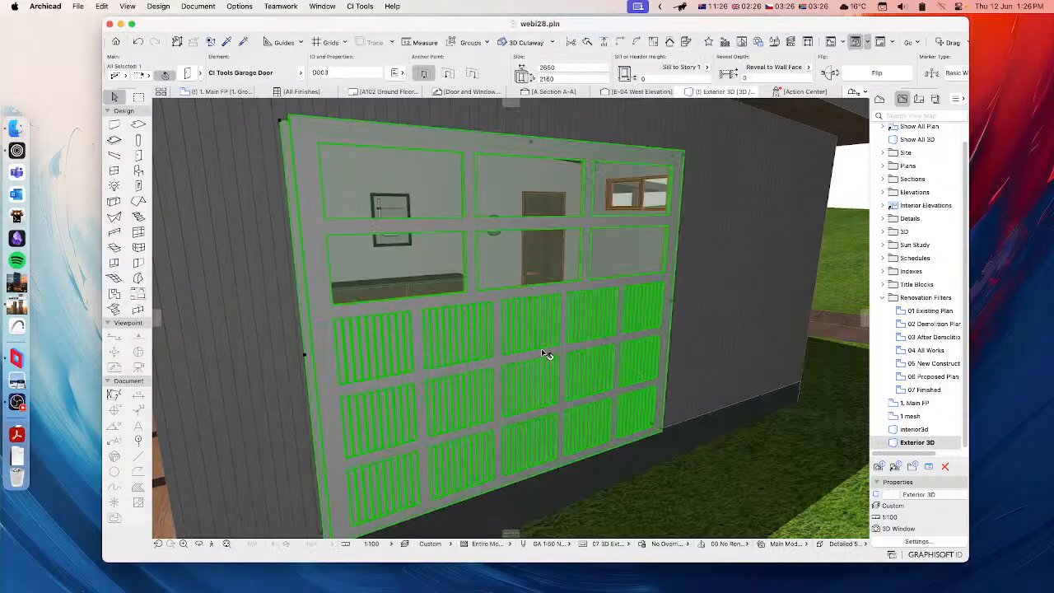
Step: Try to open the garage door in the 3D view by stretching its Opening Margin hotspot, and inspect the door
middle_click_drag(518, 414, 532, 402)
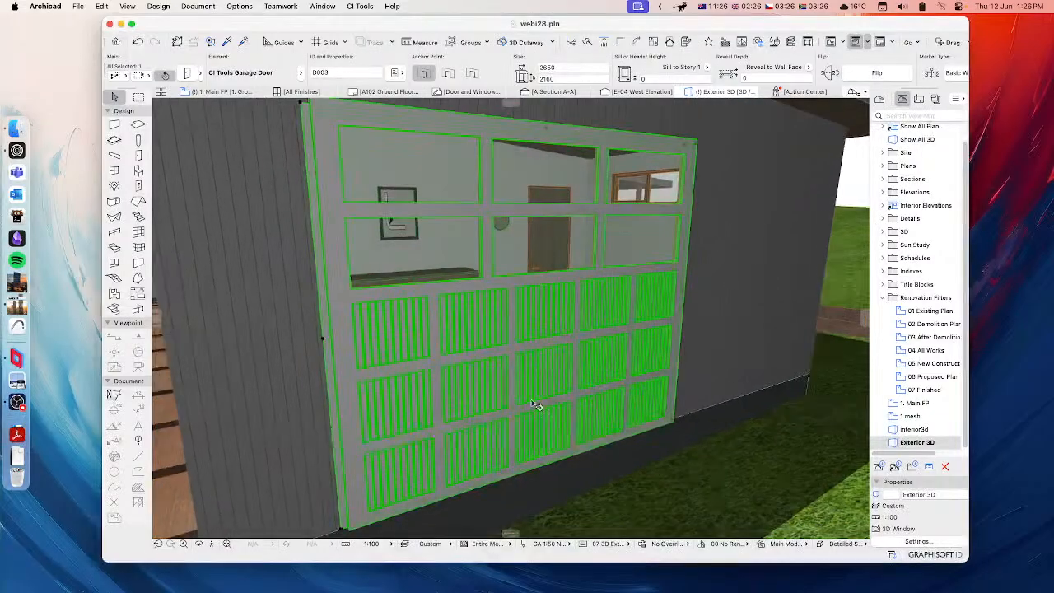
left_click(545, 466)
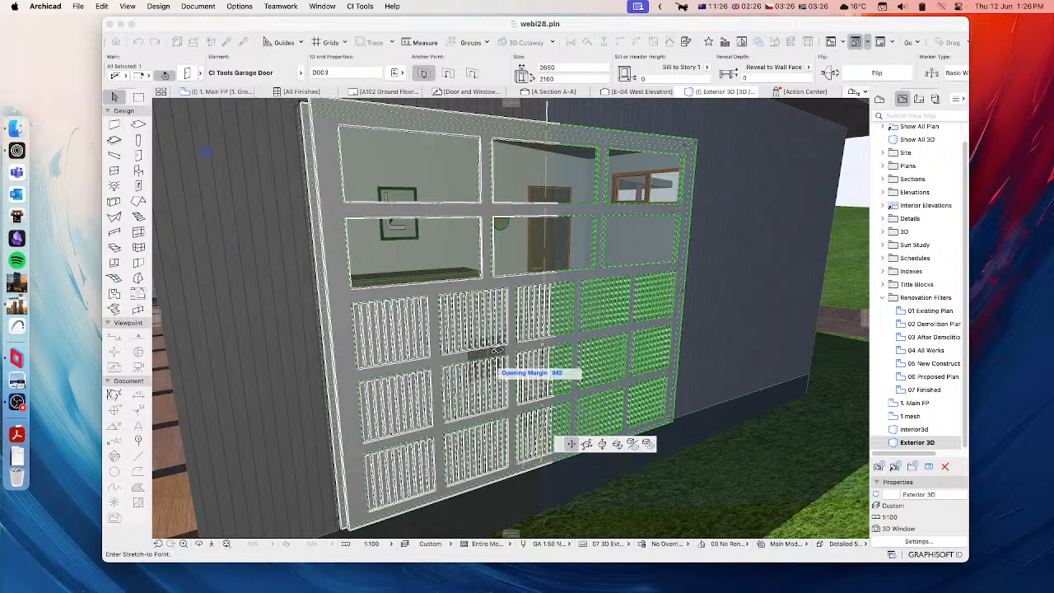
key("Escape")
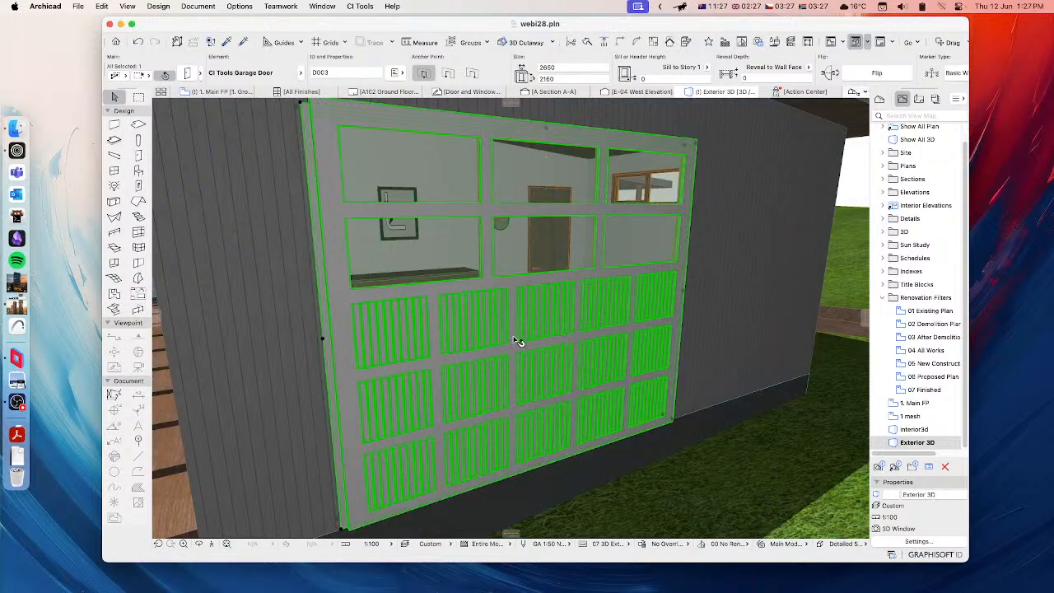
left_click(552, 465)
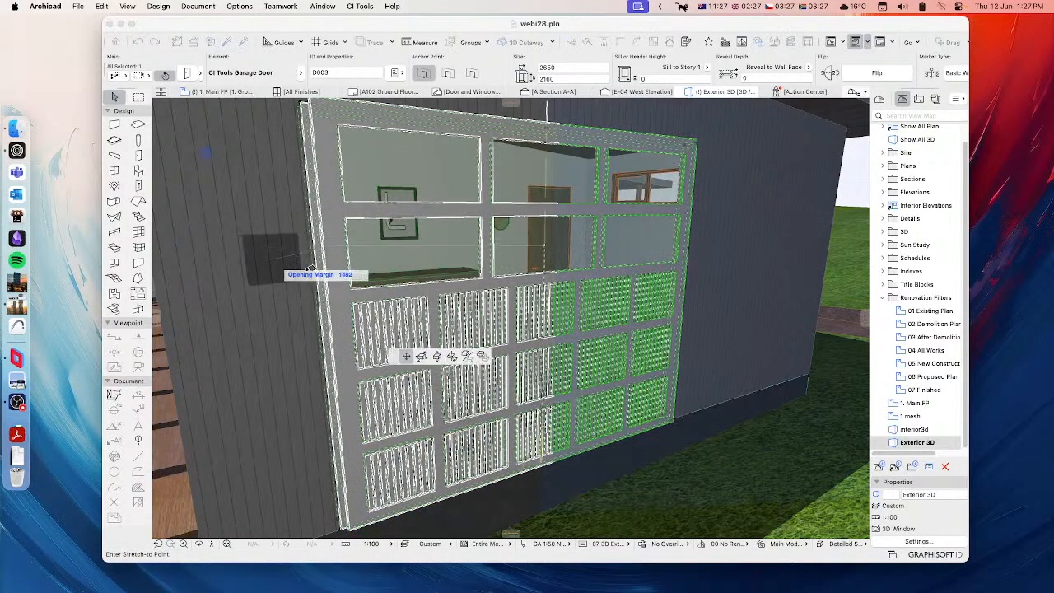
left_click(406, 278)
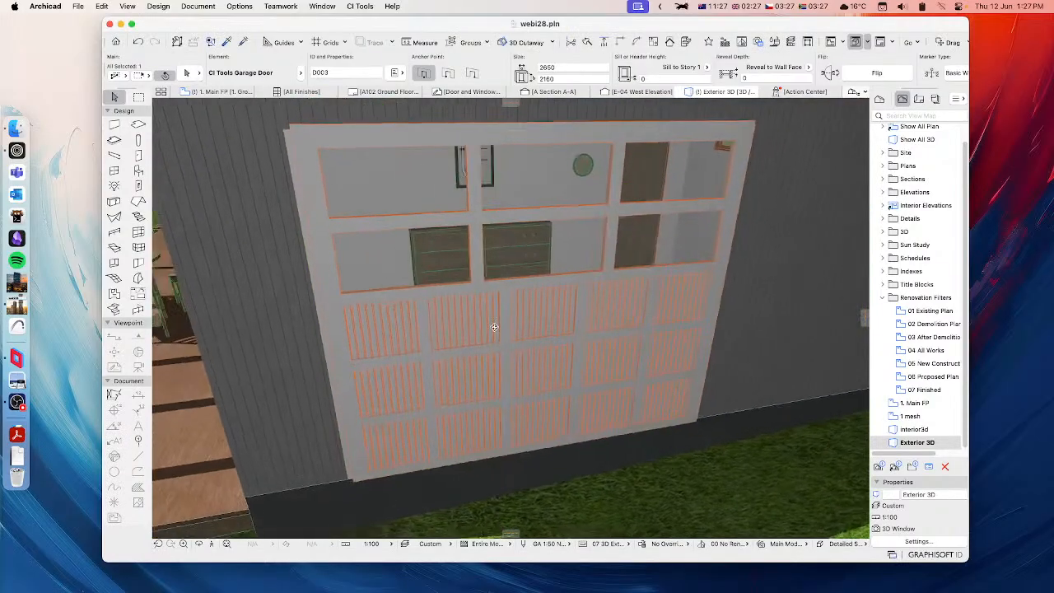
middle_click_drag(577, 294, 575, 294, "shift")
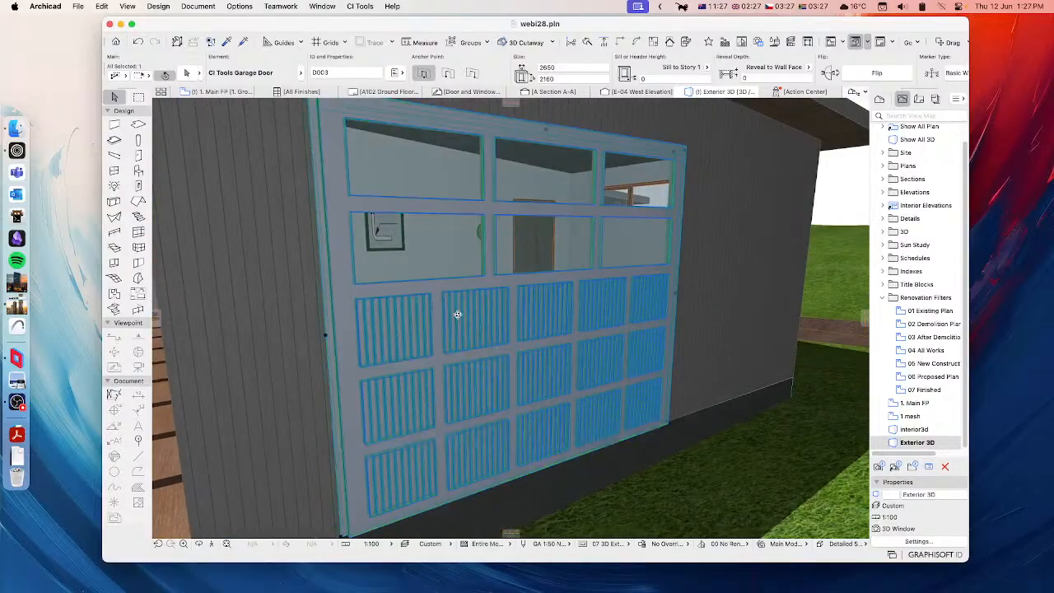
middle_click_drag(456, 313, 485, 325, "shift")
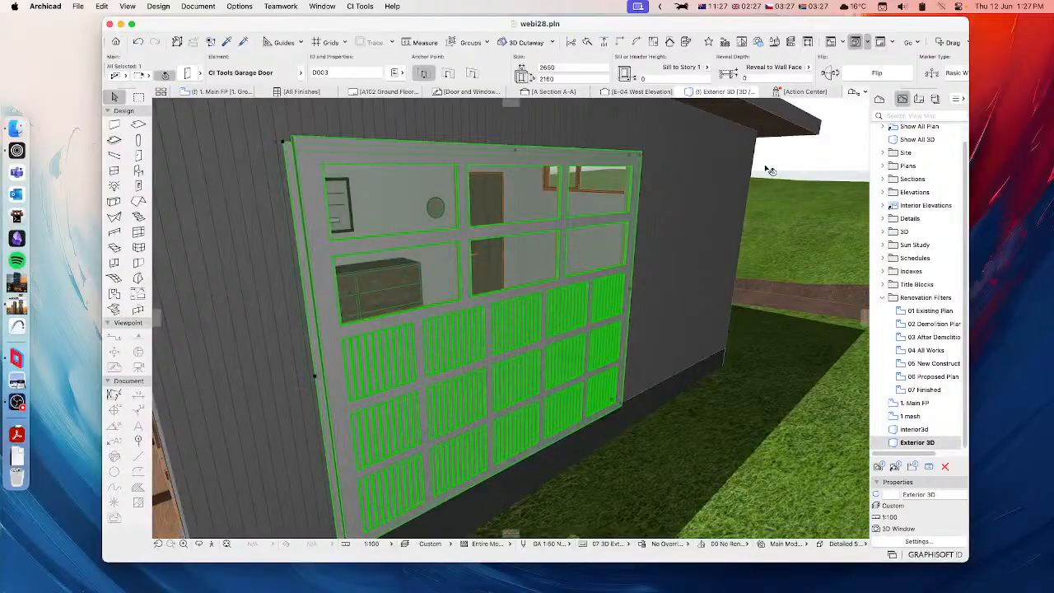
Step: Deselect the garage door and show the CI Tools Doors+Windows settings in the Model View Options
left_click(804, 149)
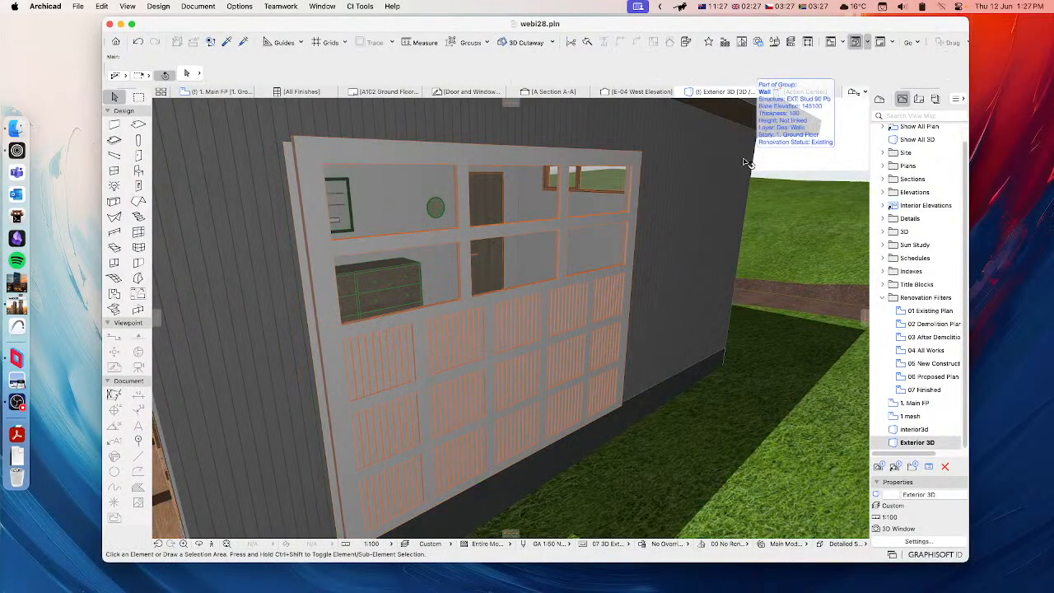
left_click(197, 7)
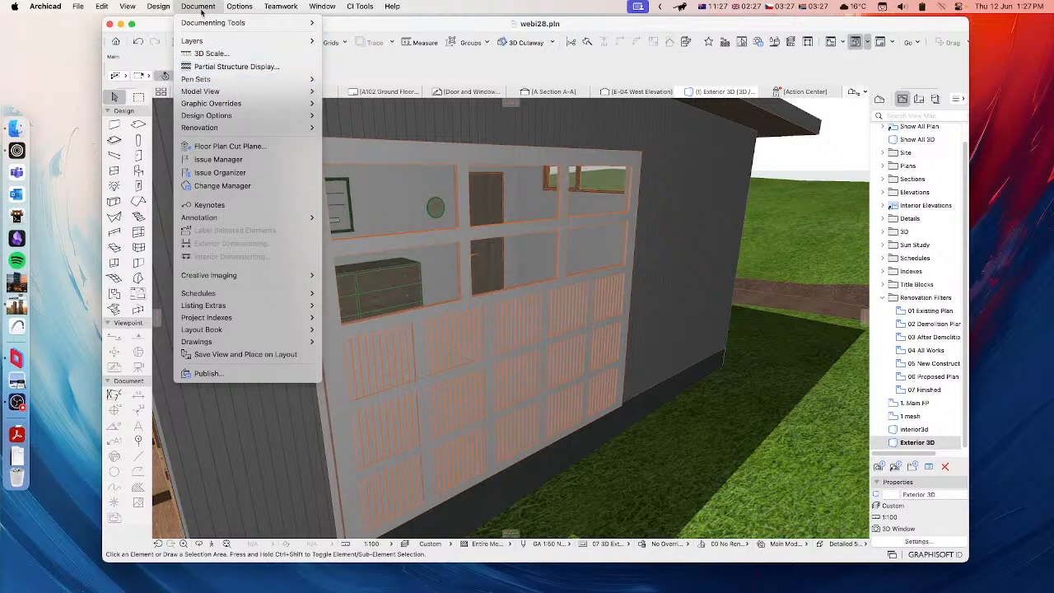
mouse_move(242, 94)
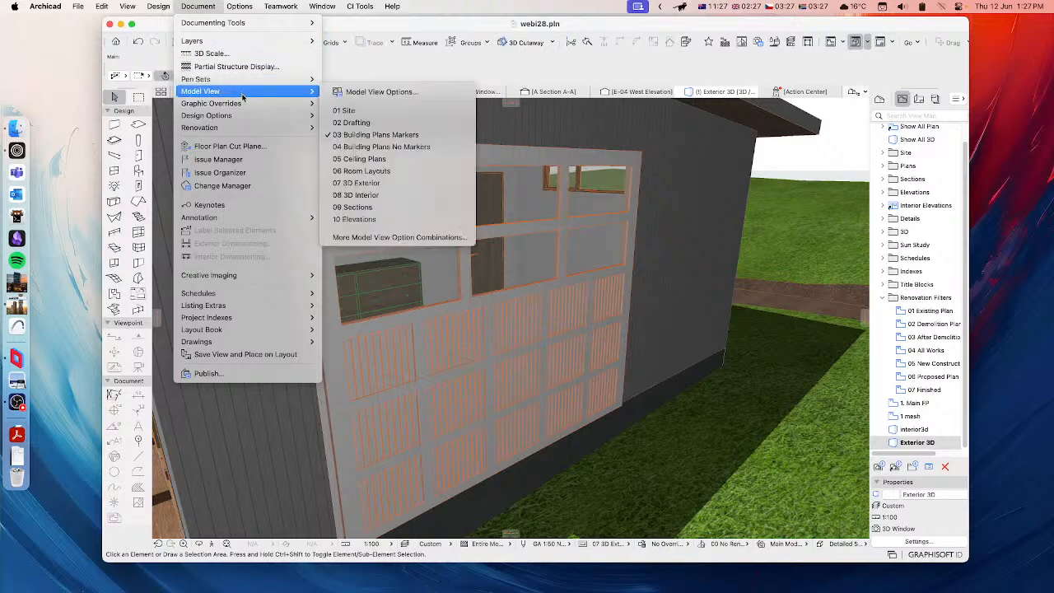
left_click(375, 93)
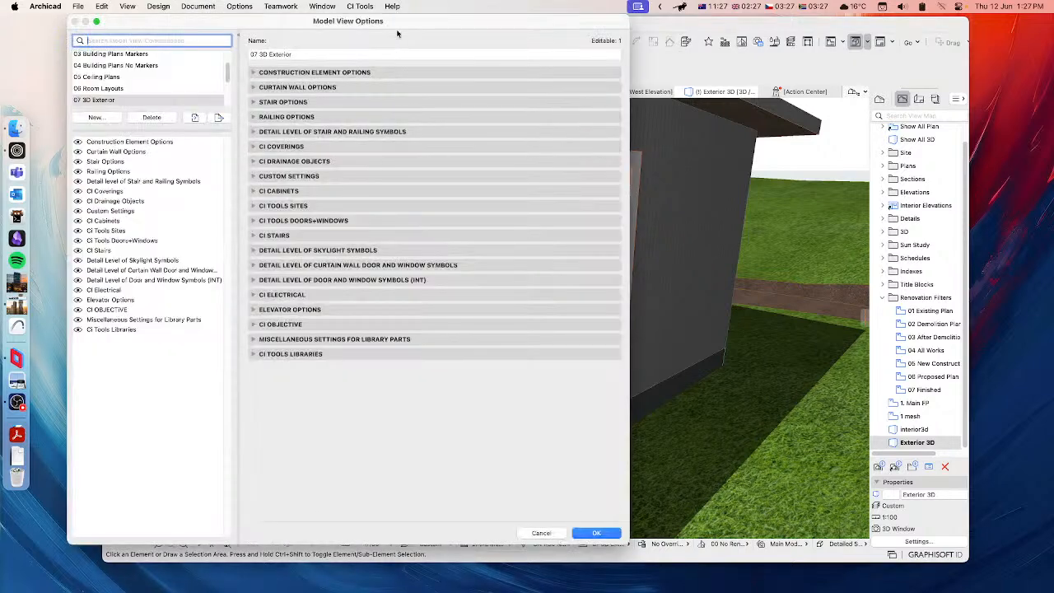
left_click_drag(401, 24, 587, 57)
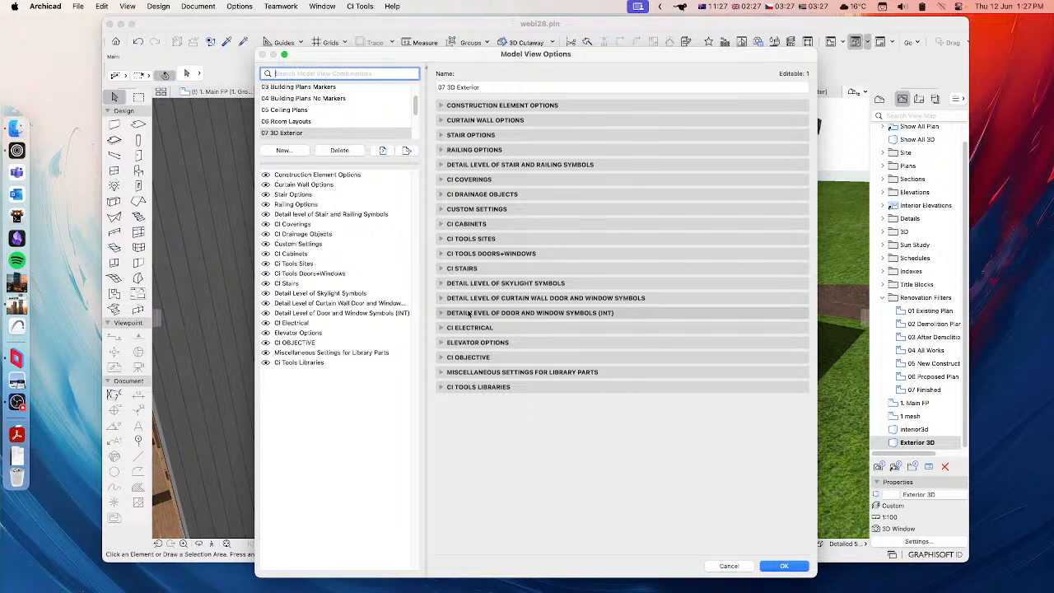
left_click(445, 256)
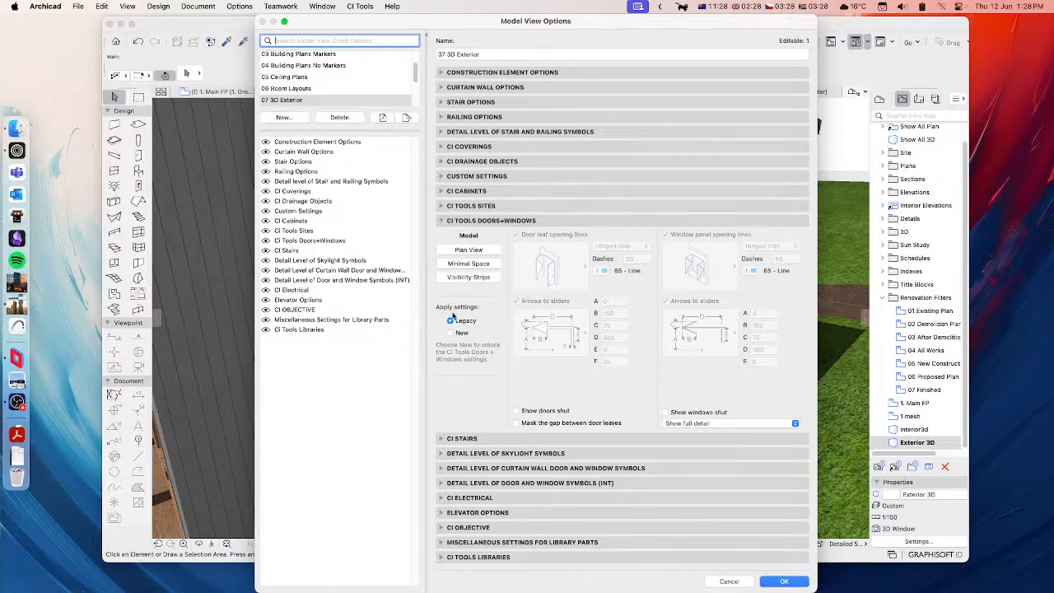
Step: Review the Plan View, Minimal Space and Visibility Strips settings, and apply the New settings for CI Tools doors and windows
left_click(469, 250)
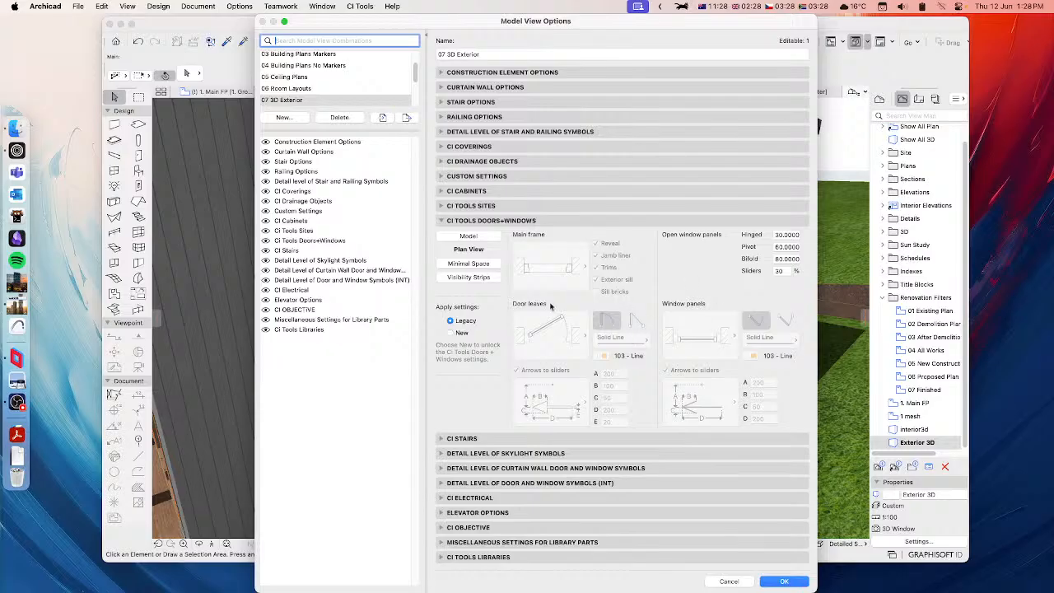
left_click(468, 264)
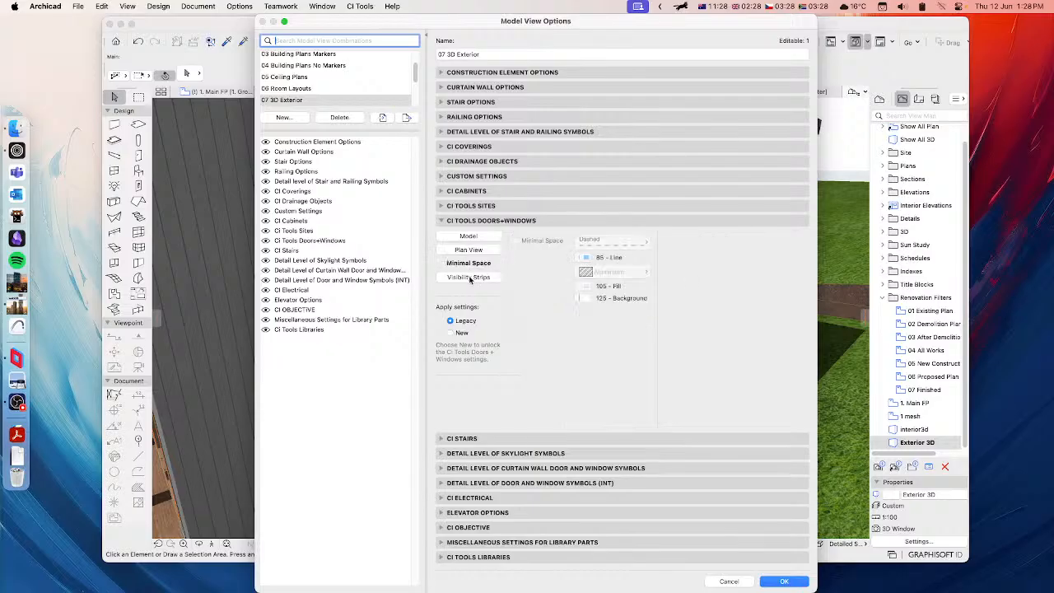
left_click(469, 277)
left_click(466, 236)
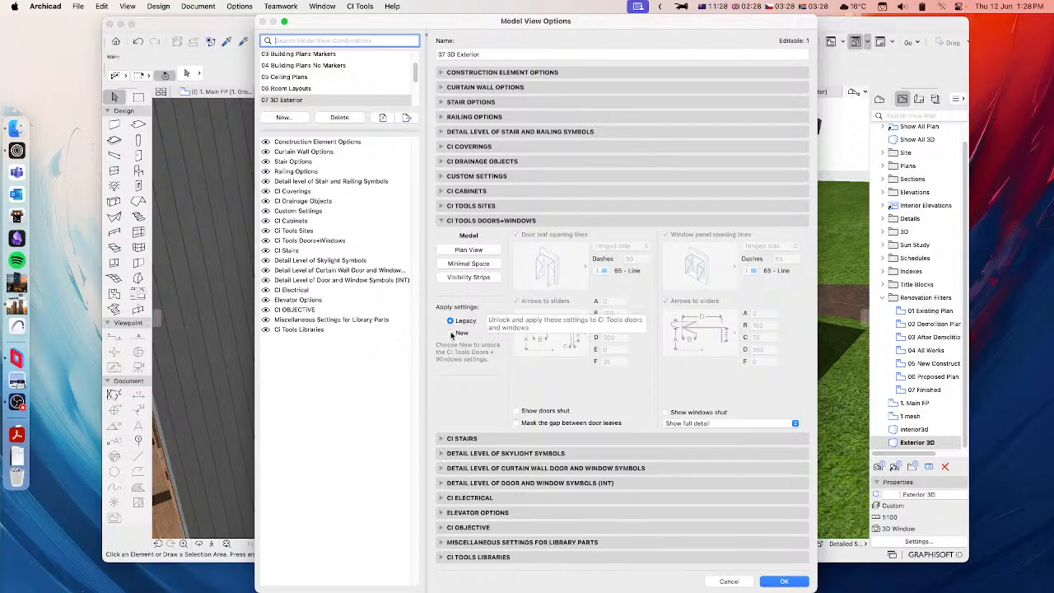
left_click(451, 332)
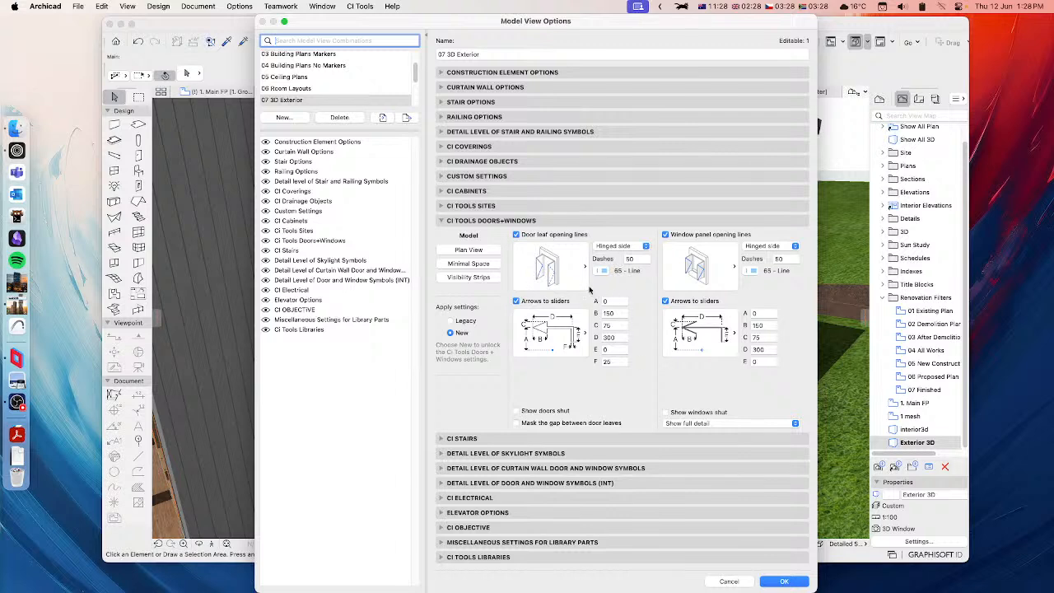
Step: Examine the opening line and slider arrow styles for door leaves and window panels in the Model settings
left_click(528, 260)
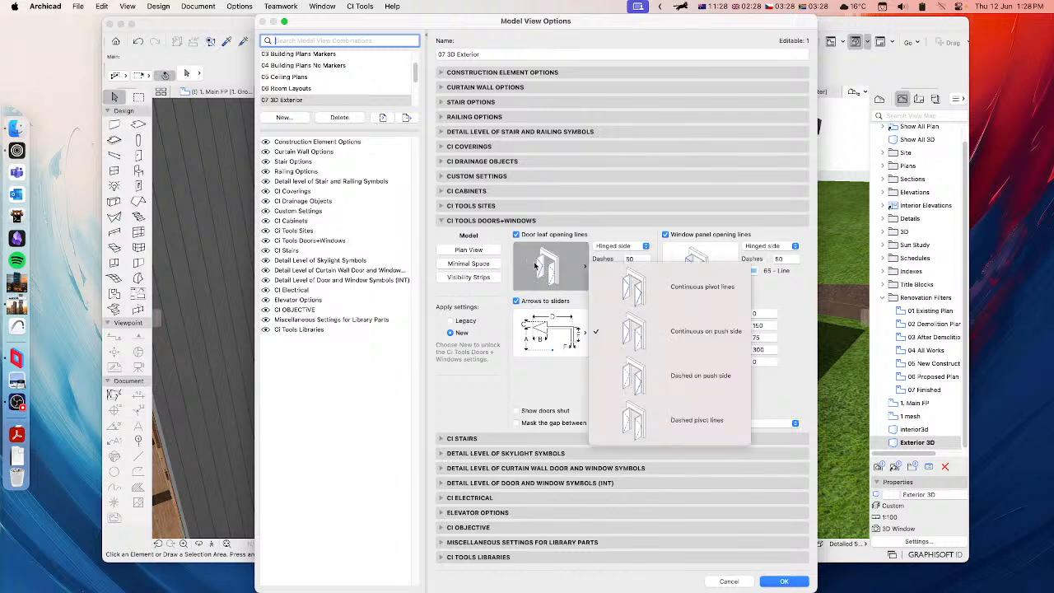
left_click(680, 300)
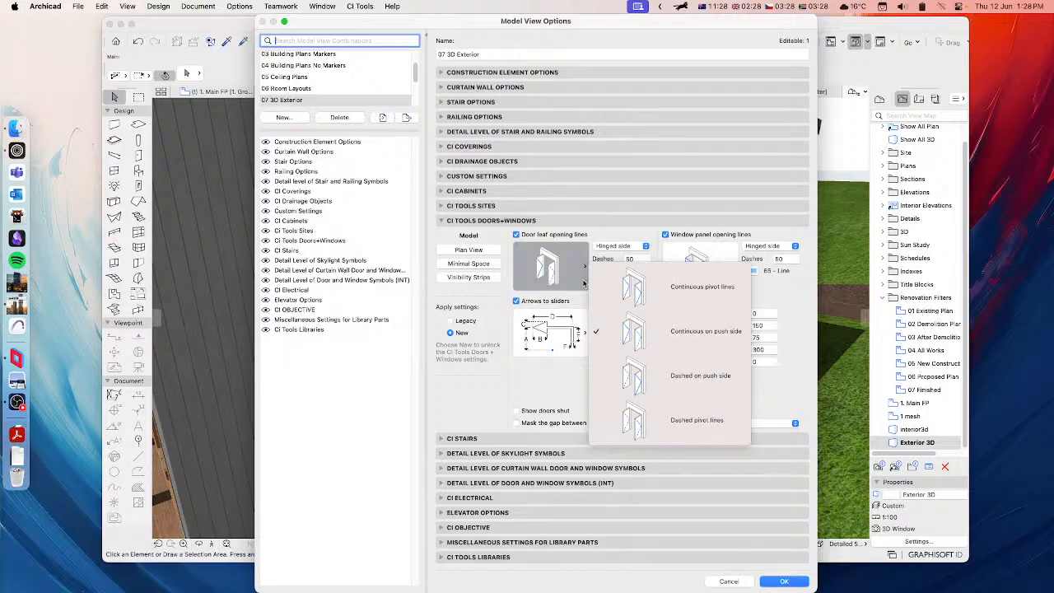
left_click(541, 330)
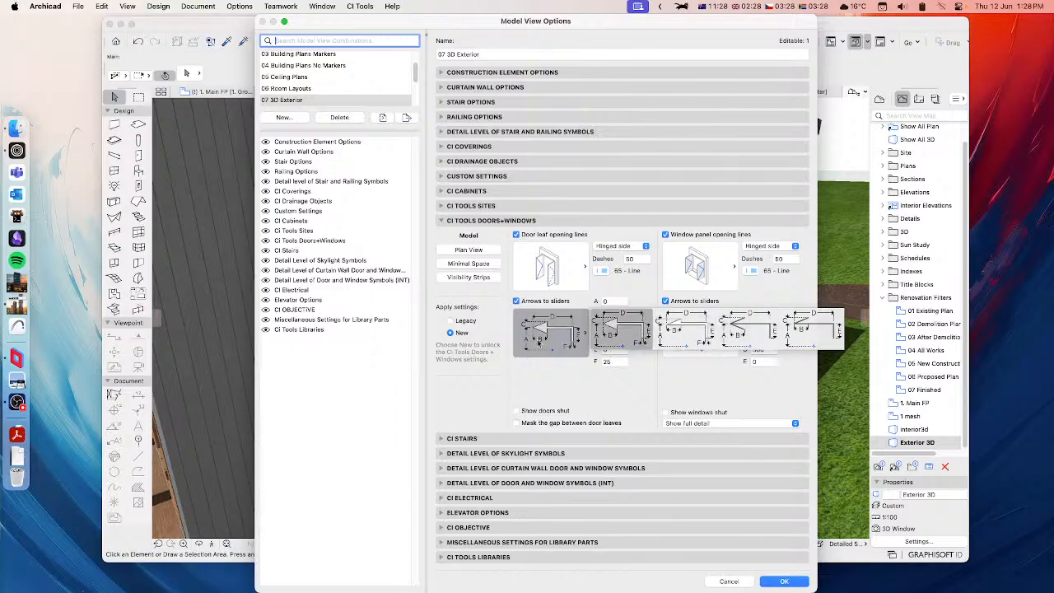
left_click(553, 336)
left_click(704, 266)
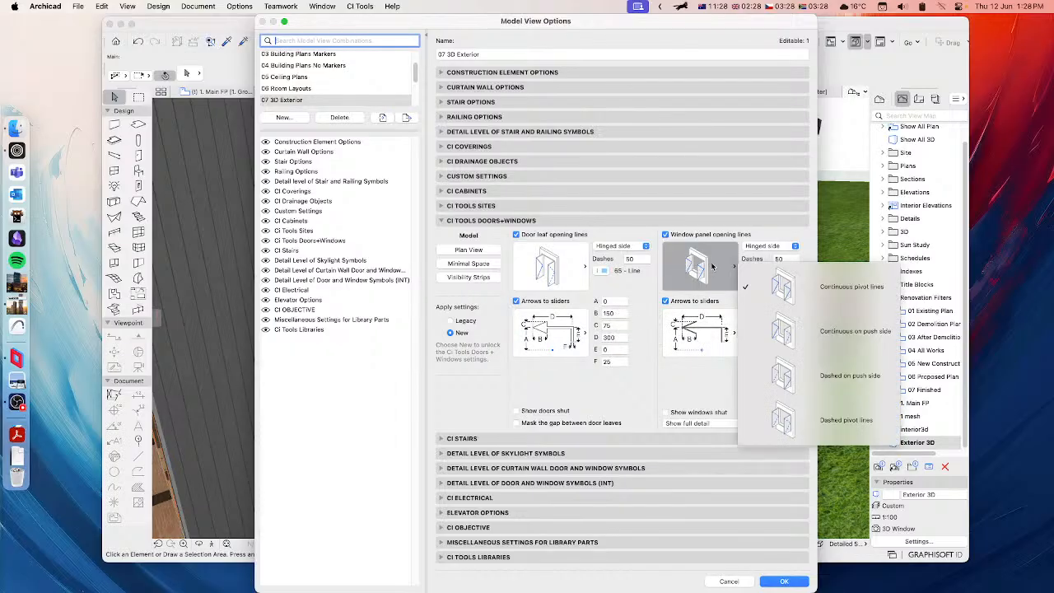
left_click(691, 330)
left_click(694, 333)
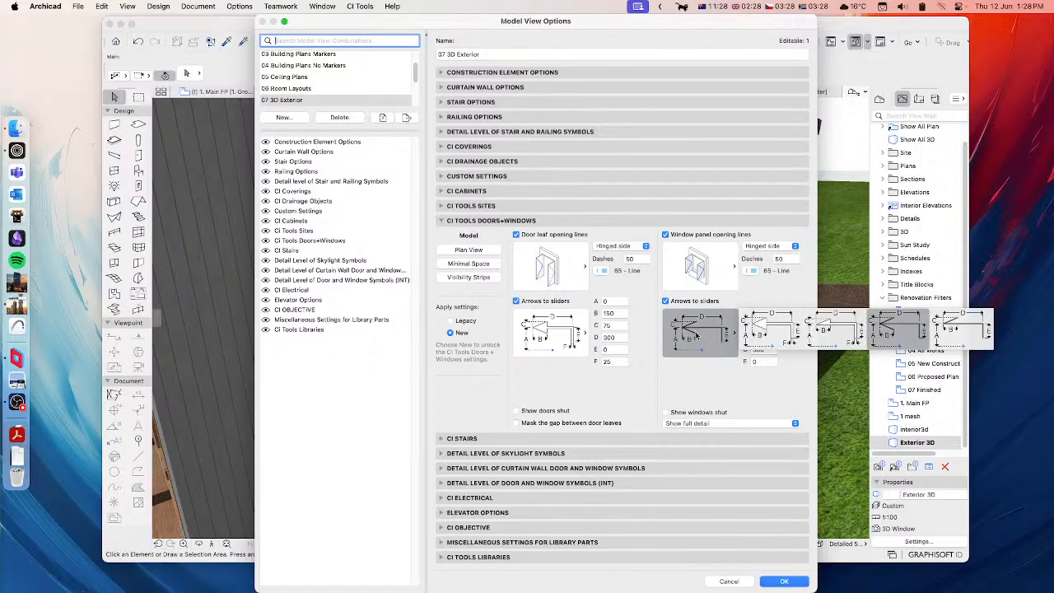
left_click(742, 394)
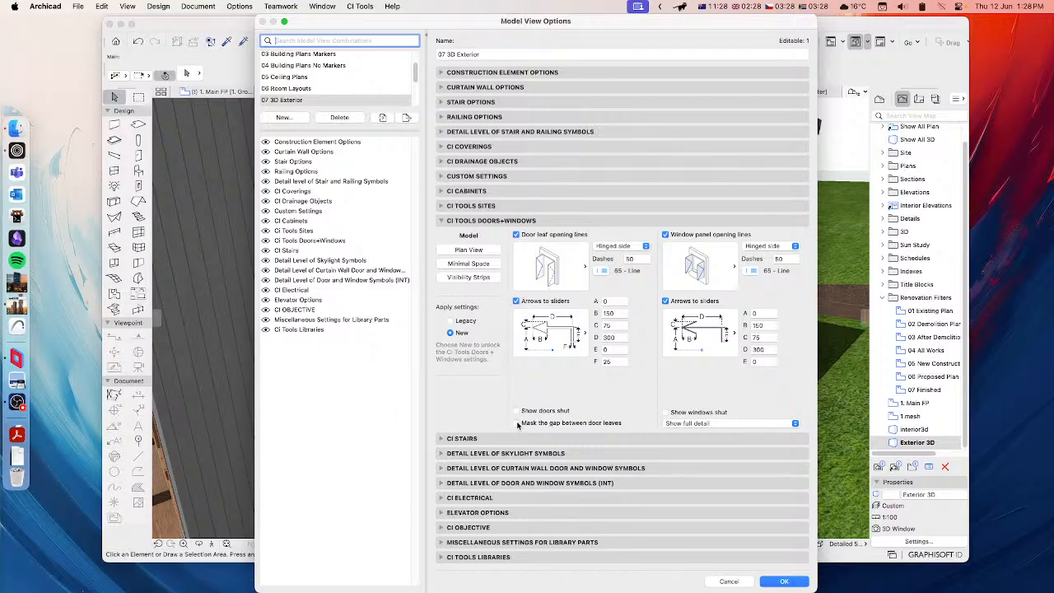
Step: Examine the Plan View detail levels available for the main frame, door leaves and window panels in the CI Tools Doors+Windows settings
left_click(469, 251)
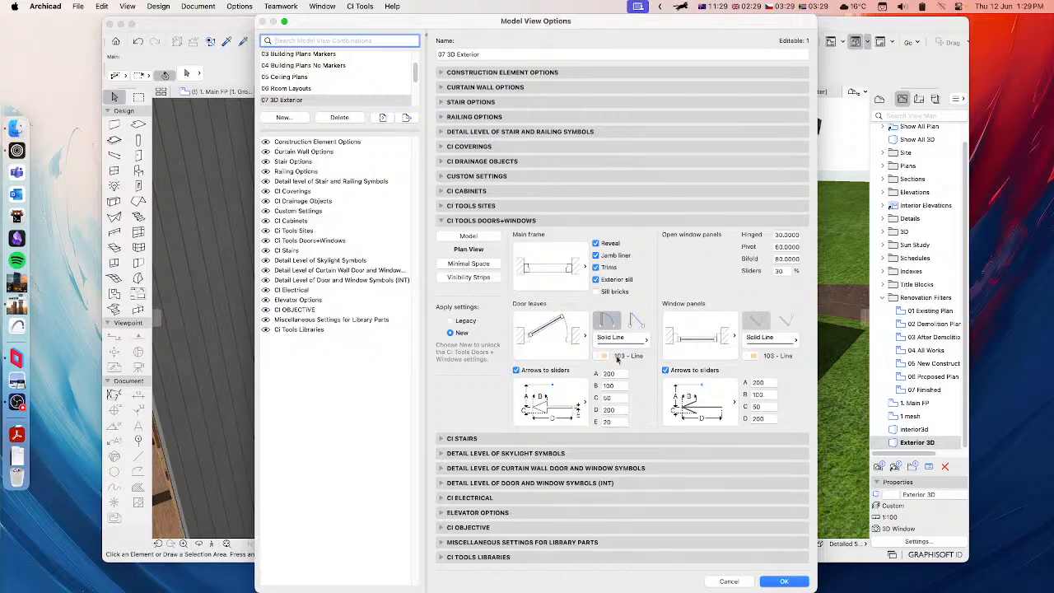
left_click(560, 272)
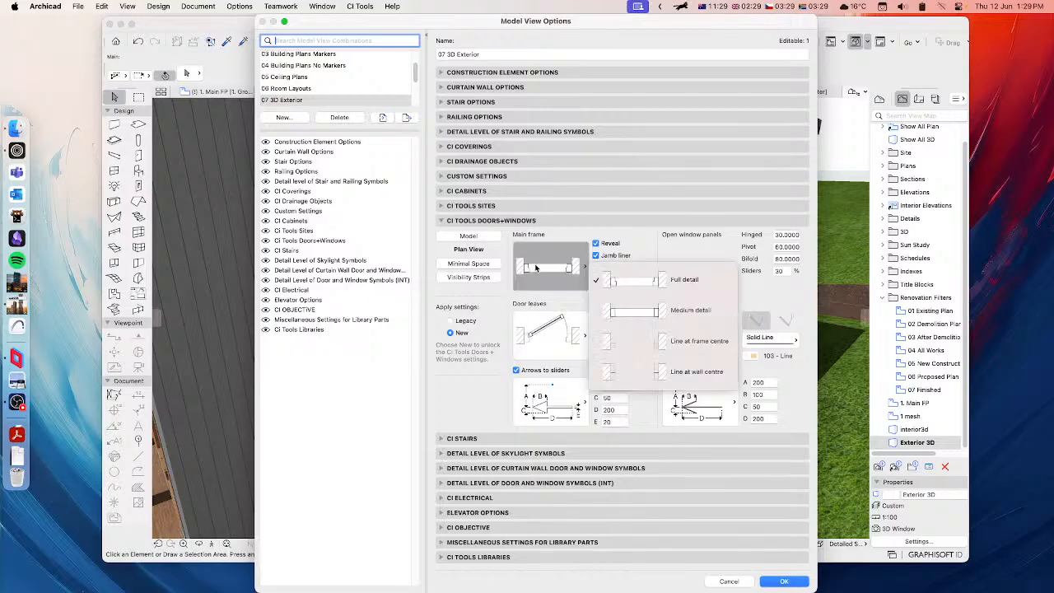
left_click(572, 305)
left_click(549, 329)
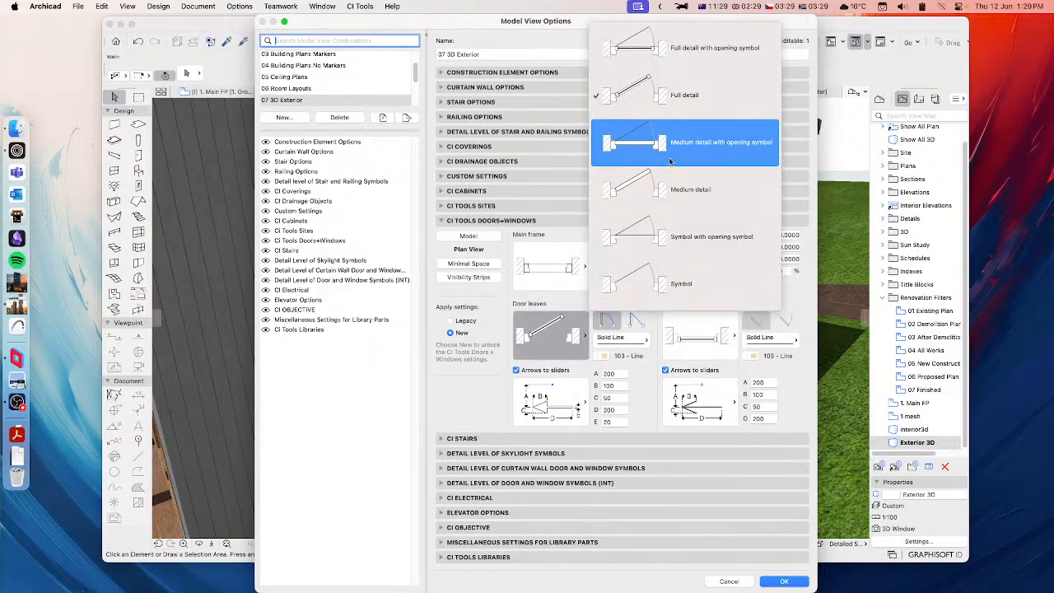
left_click(698, 334)
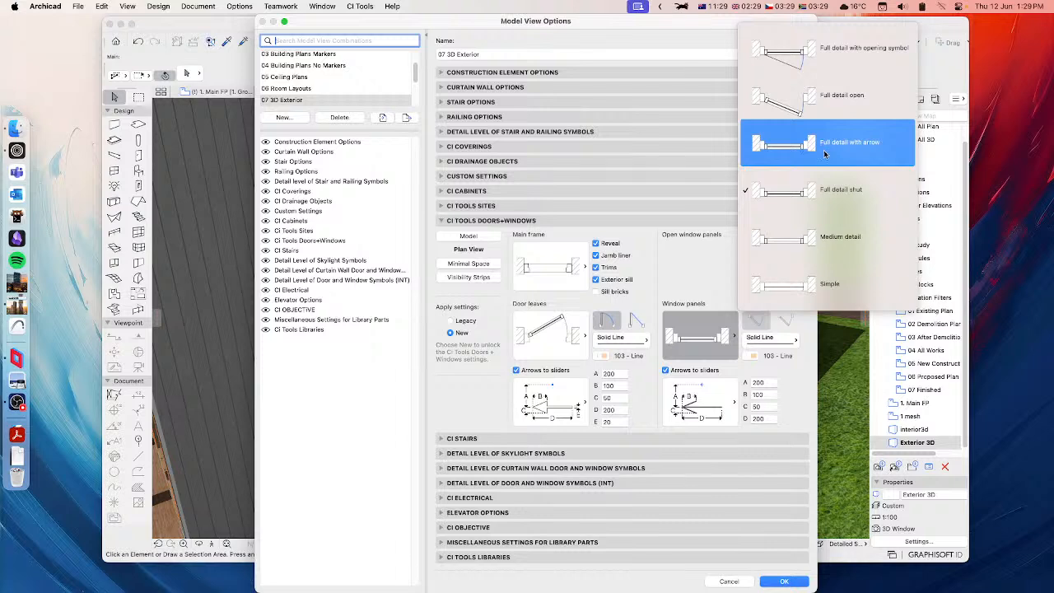
left_click(675, 282)
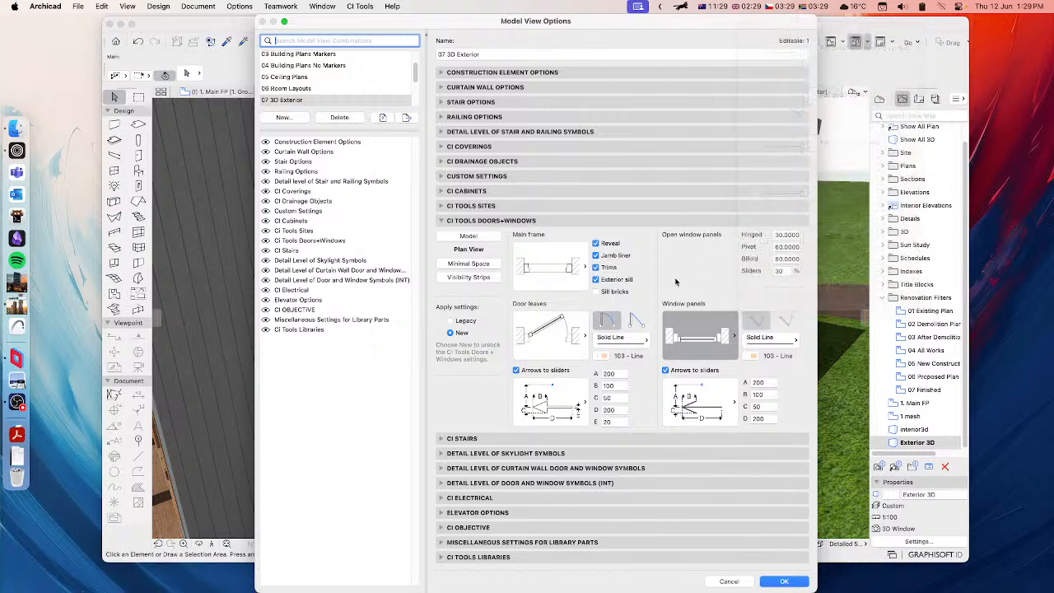
left_click(522, 337)
left_click(511, 364)
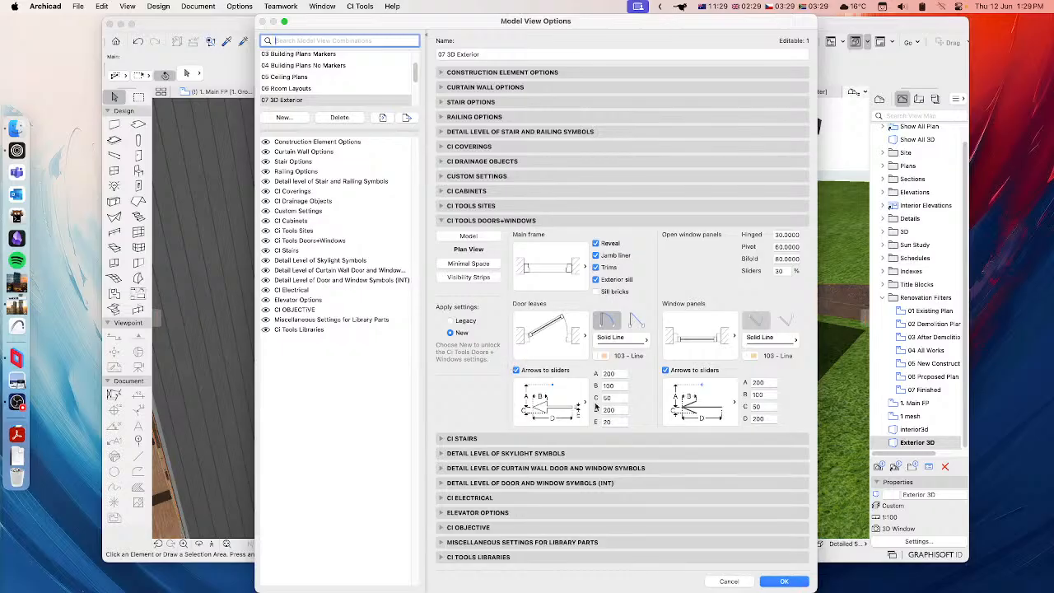
Step: Review the Minimal Space, Visibility Strips and Model settings for doors and windows, and accept the model view options
left_click(466, 263)
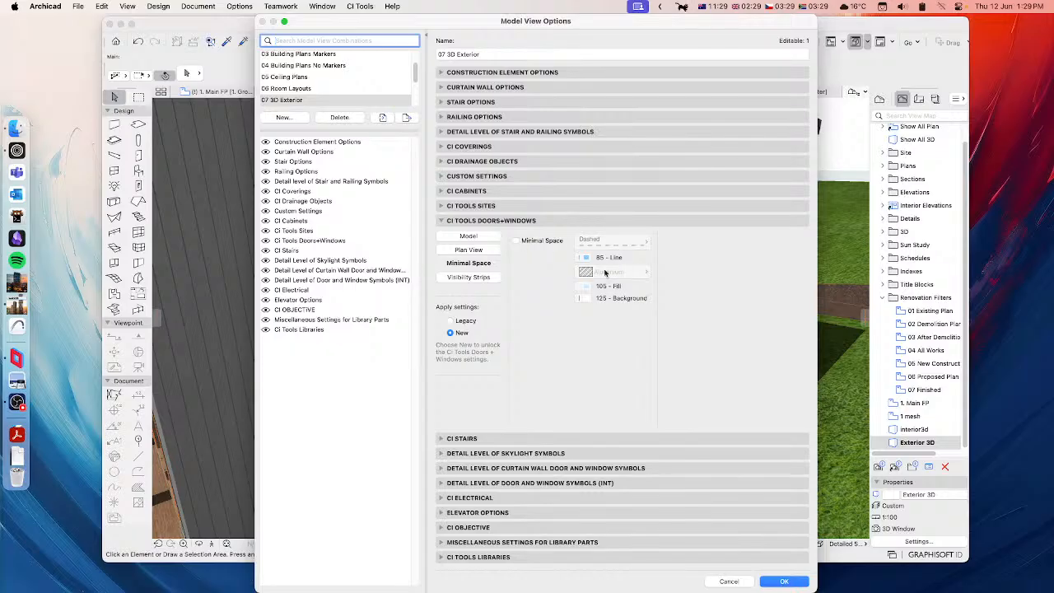
left_click(468, 277)
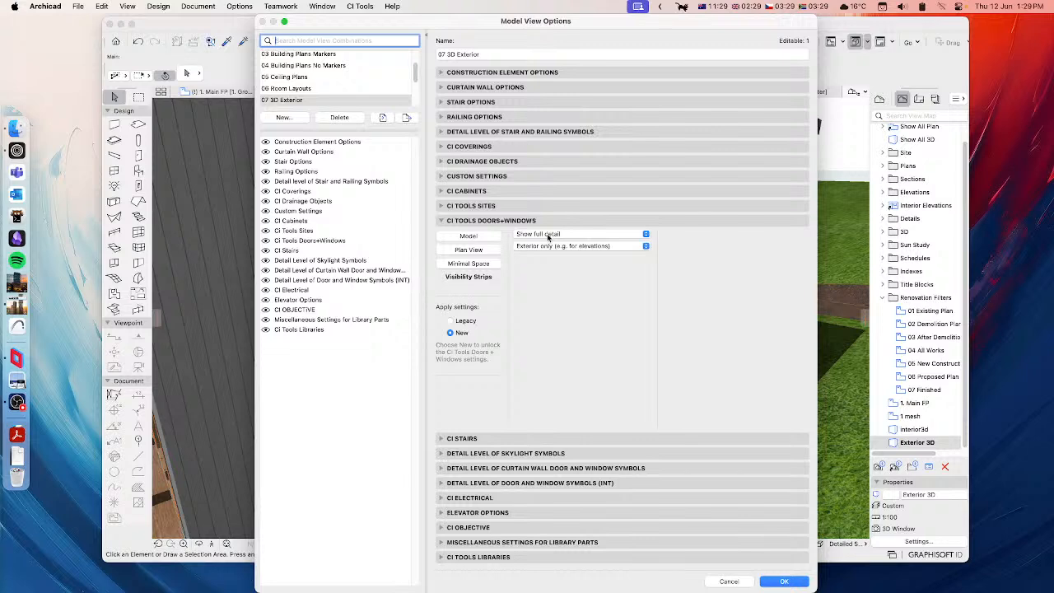
left_click(468, 236)
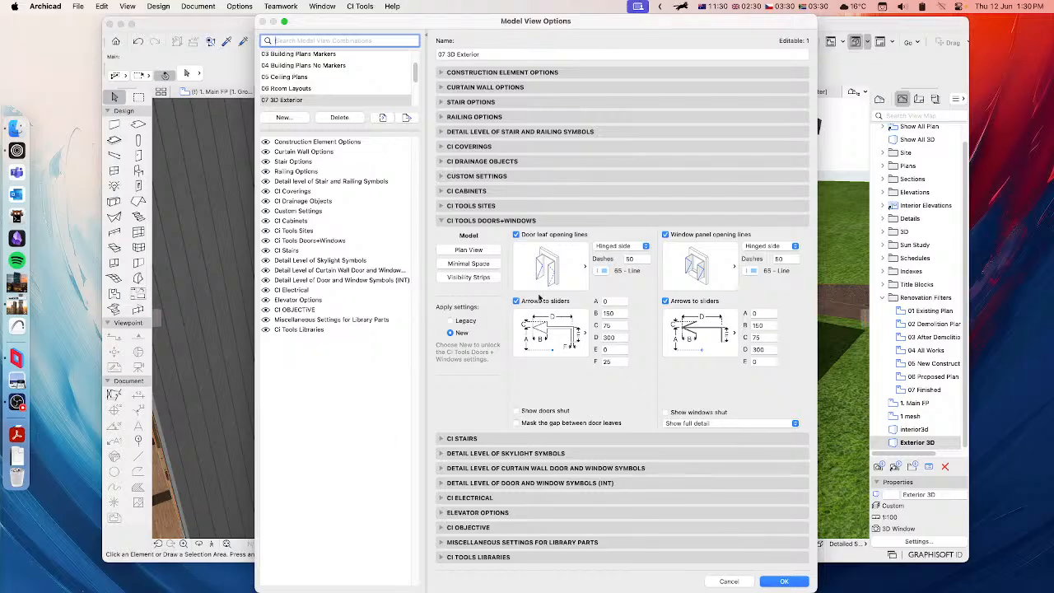
left_click(784, 581)
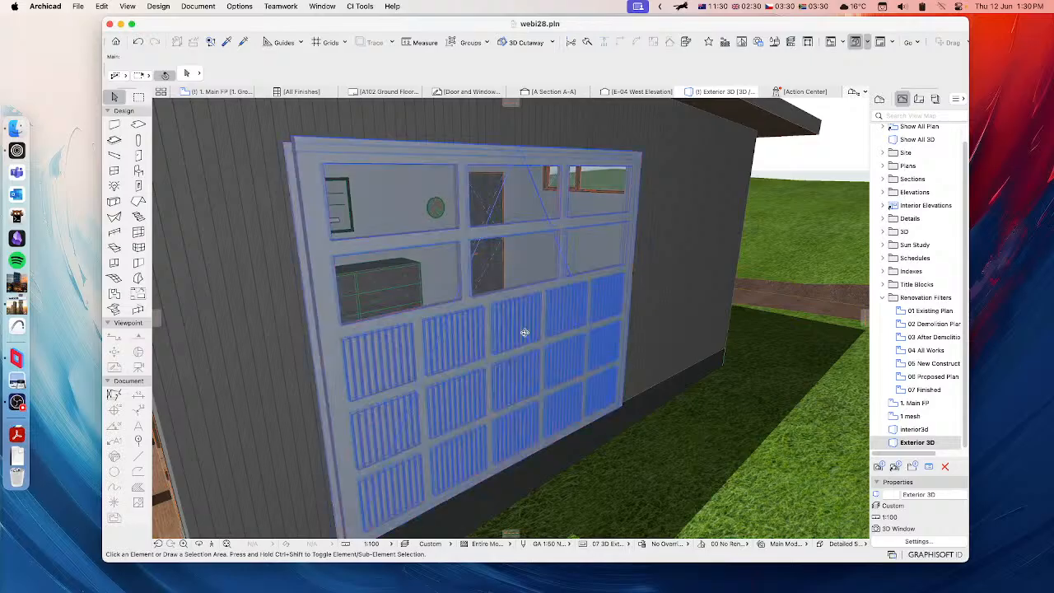
Step: Inspect the garage door and its opening lines from slightly different angles in the 3D view
middle_click_drag(524, 331, 501, 301, "shift")
middle_click_drag(536, 255, 500, 271, "shift")
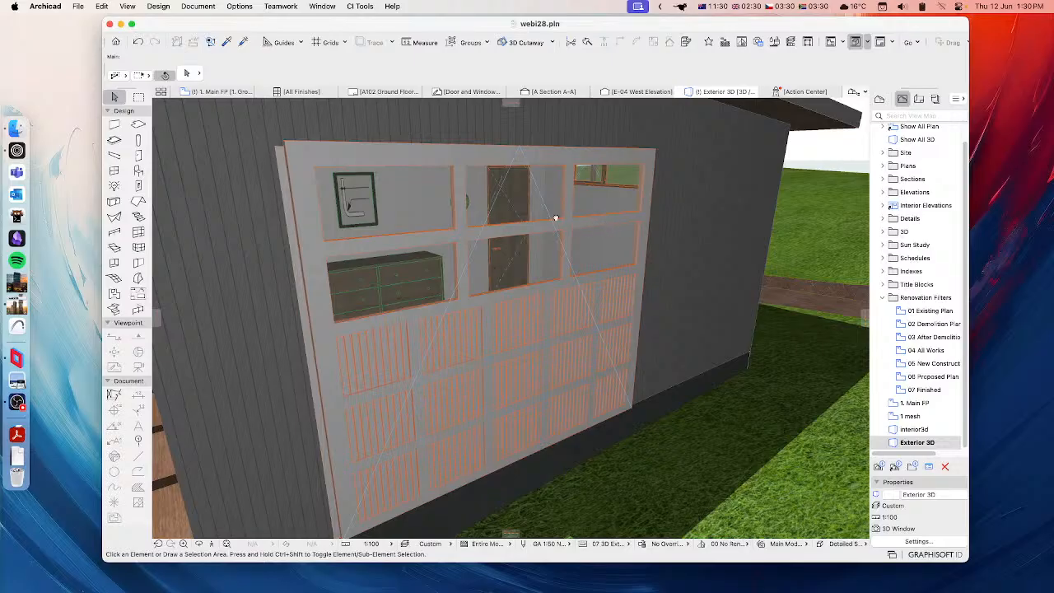
middle_click_drag(554, 219, 579, 232, "shift")
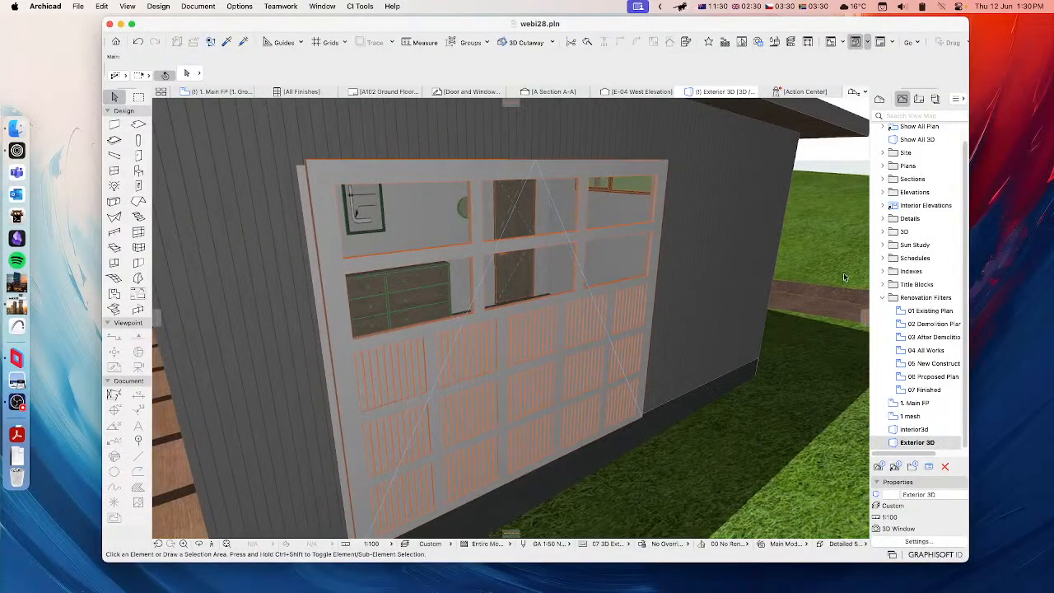
left_click(1004, 331)
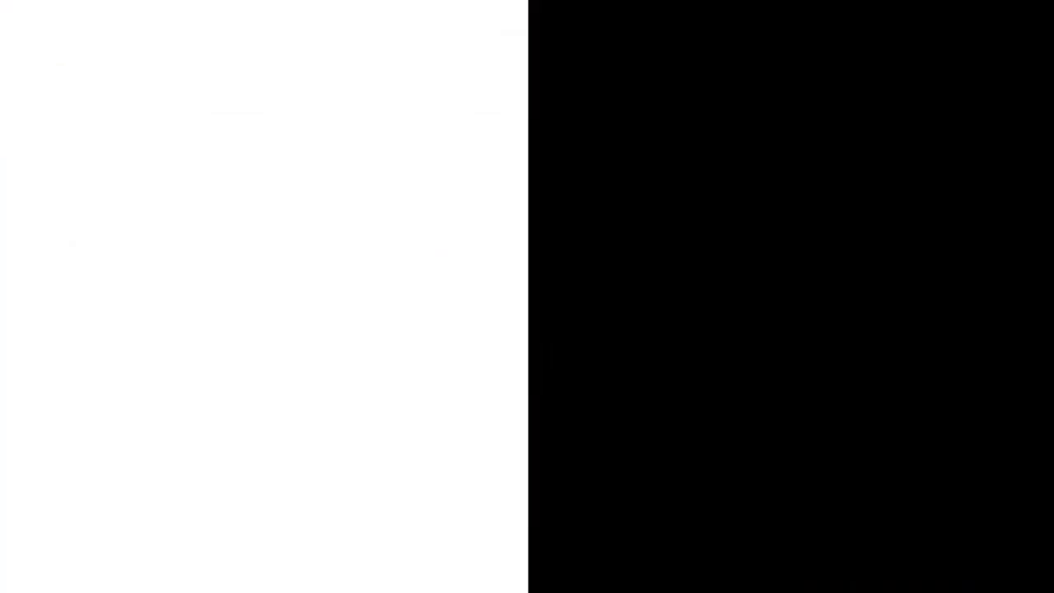